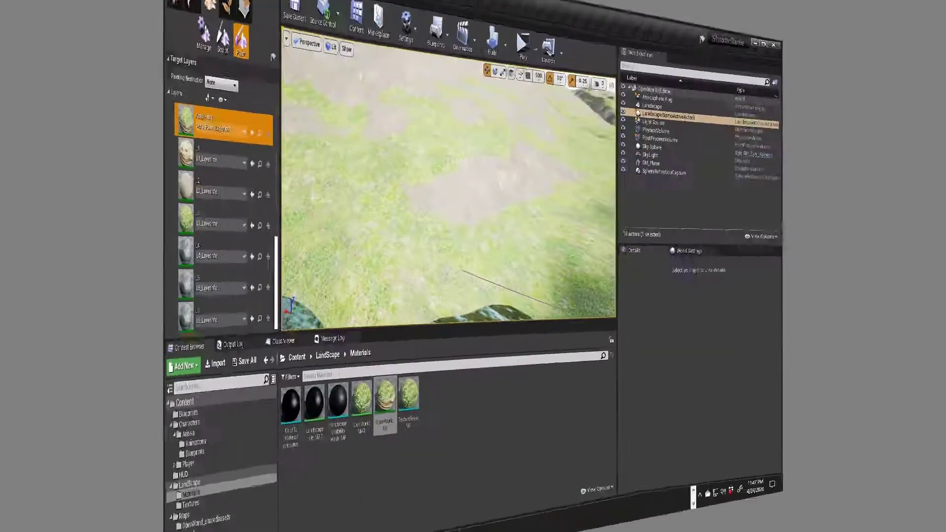
Step: Examine the enabled and unused layer texture parameters in the OpenWorld_MI material instance
{"action": "mouse_move", "coordinate": [450, 245]}
{"action": "right_mouse_down"}
{"action": "mouse_move", "coordinate": [438, 245]}
{"action": "mouse_move", "coordinate": [463, 234]}
{"action": "mouse_move", "coordinate": [456, 252]}
{"action": "mouse_move", "coordinate": [434, 236]}
{"action": "mouse_move", "coordinate": [418, 240]}
{"action": "right_mouse_up"}
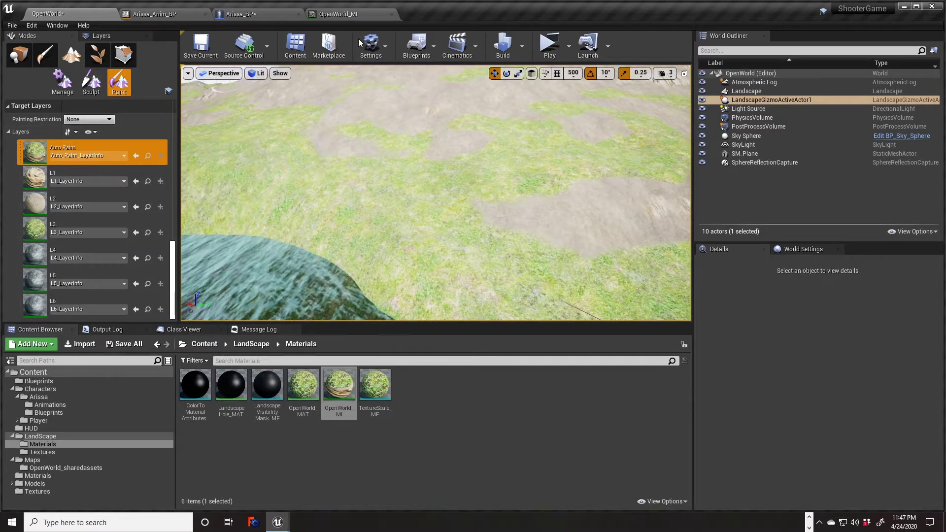
{"action": "left_click", "coordinate": [340, 15]}
{"action": "scroll", "coordinate": [452, 333], "scroll_direction": "down", "scroll_amount": 5}
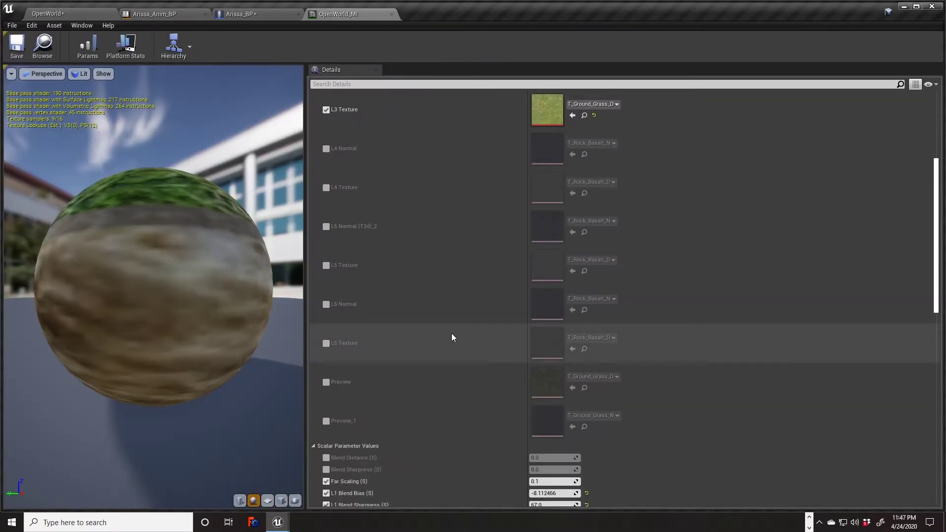
{"action": "scroll", "coordinate": [488, 321], "scroll_direction": "up", "scroll_amount": 4}
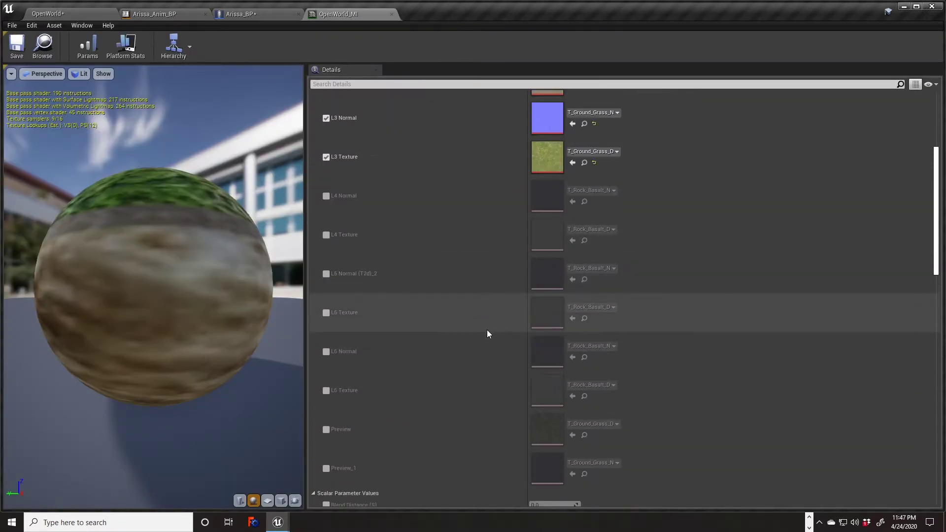
{"action": "scroll", "coordinate": [486, 327], "scroll_direction": "up", "scroll_amount": 2}
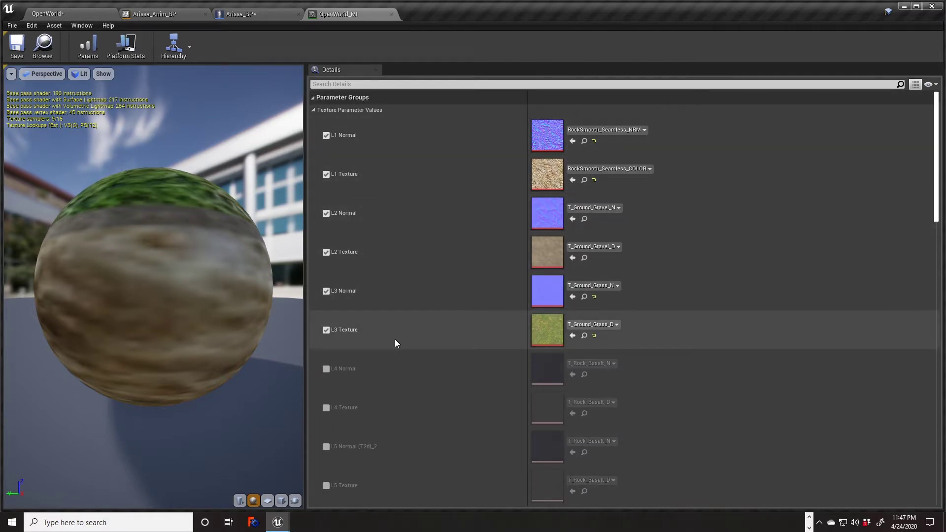
{"action": "scroll", "coordinate": [393, 354], "scroll_direction": "down", "scroll_amount": 3}
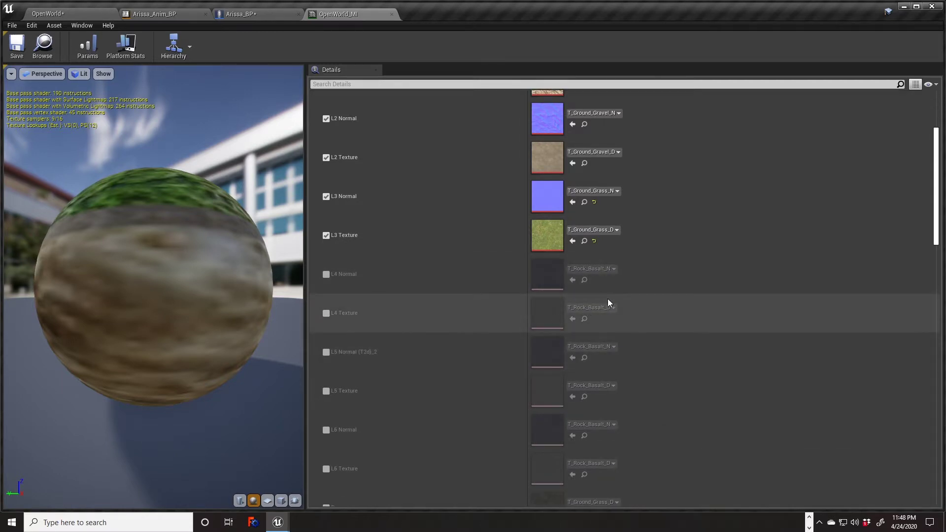
{"action": "scroll", "coordinate": [493, 331], "scroll_direction": "down", "scroll_amount": 2}
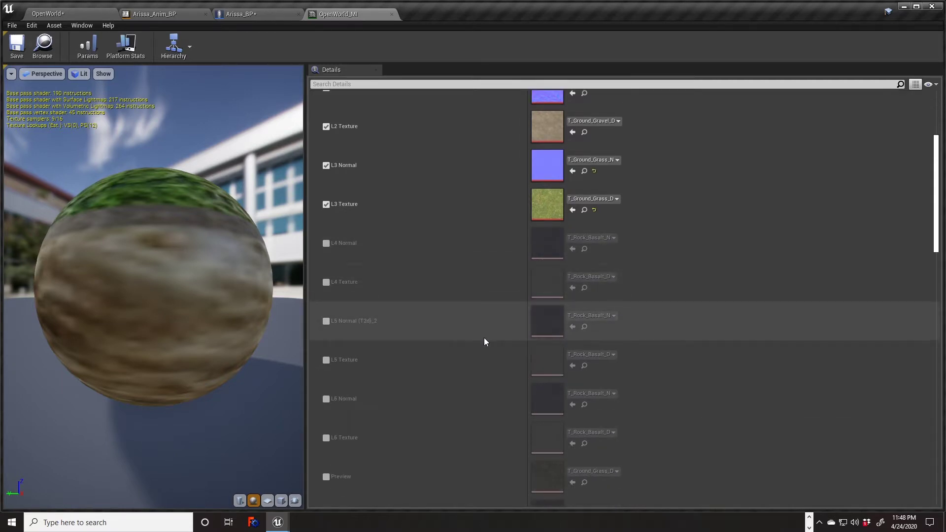
{"action": "scroll", "coordinate": [532, 384], "scroll_direction": "down", "scroll_amount": 4}
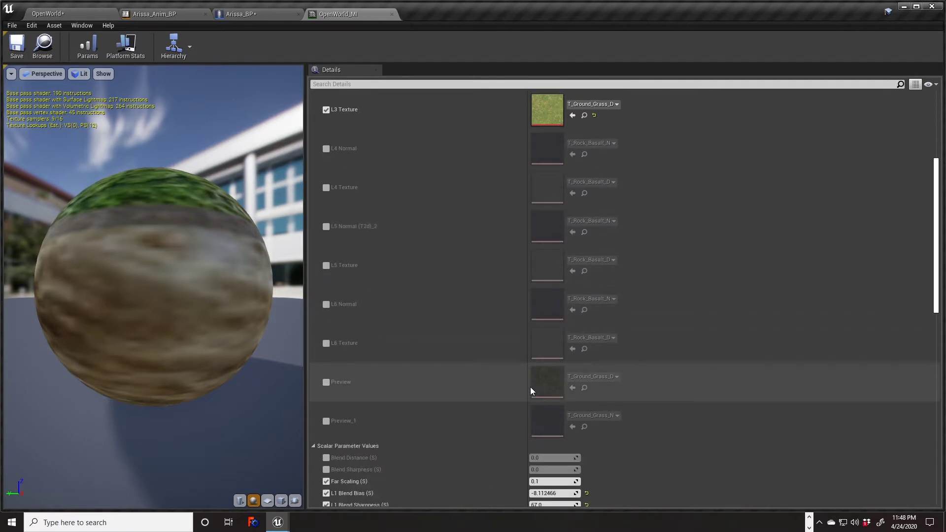
{"action": "scroll", "coordinate": [529, 379], "scroll_direction": "up", "scroll_amount": 3}
{"action": "scroll", "coordinate": [521, 369], "scroll_direction": "up", "scroll_amount": 2}
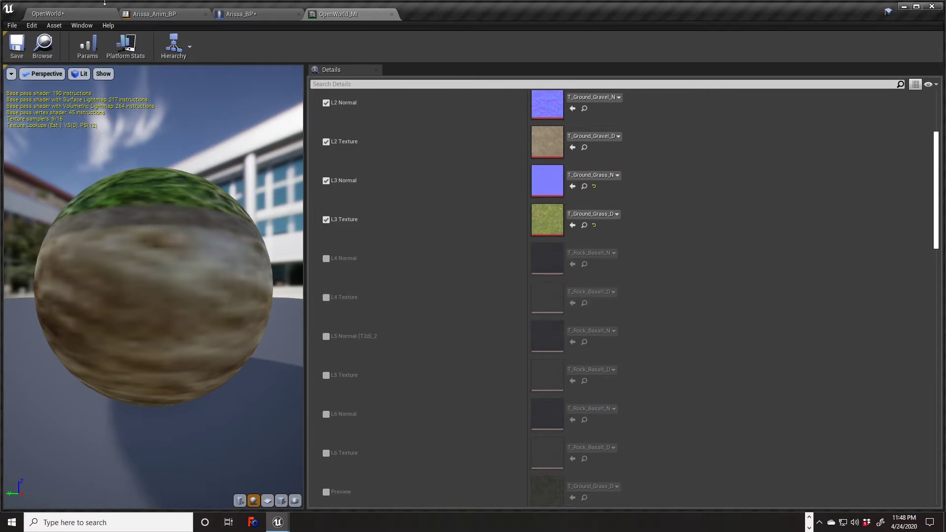
Step: Import the mud textures shugeh2k_8K_Albedo and shugeh2k_8K_Normal into the LandScape/Materials folder of the OpenWorld project
{"action": "left_click", "coordinate": [63, 12]}
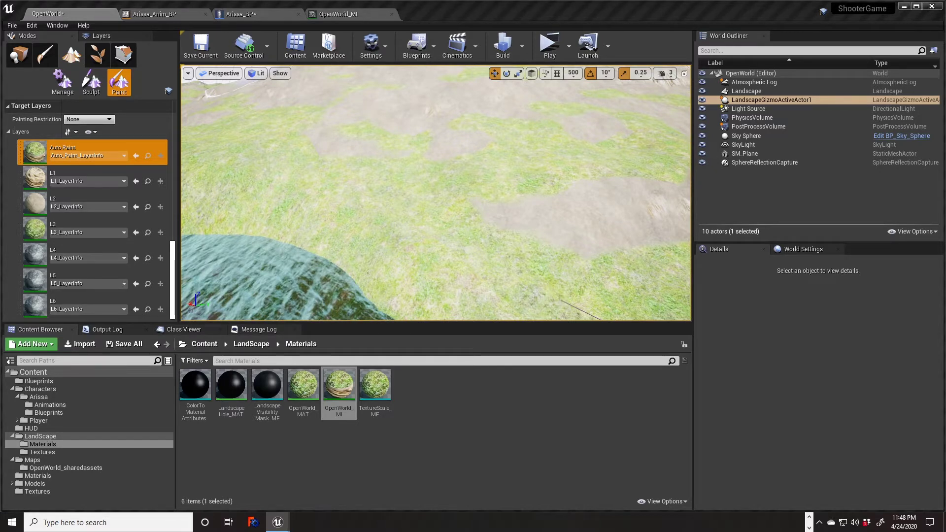
{"action": "left_click_drag", "start_coordinate": [429, 531], "coordinate": [437, 386]}
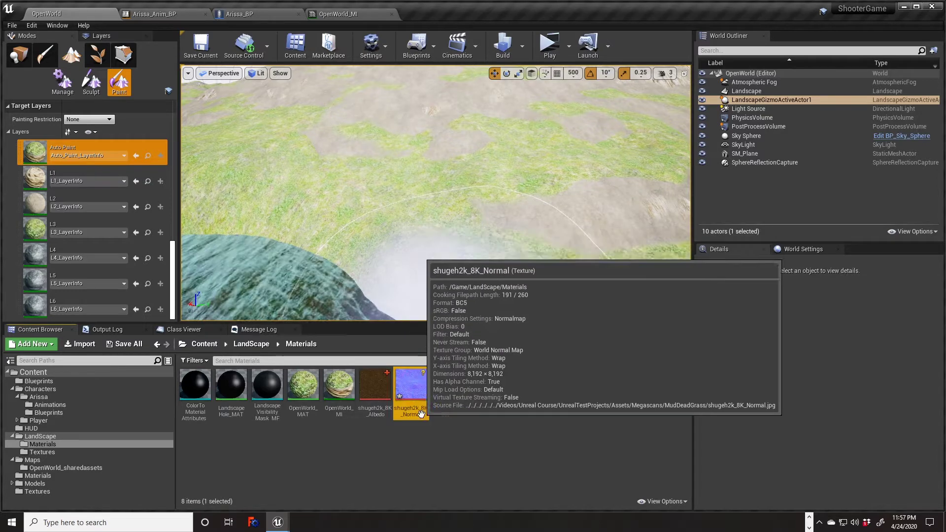
{"action": "left_click", "coordinate": [374, 389]}
{"action": "left_click", "coordinate": [414, 414]}
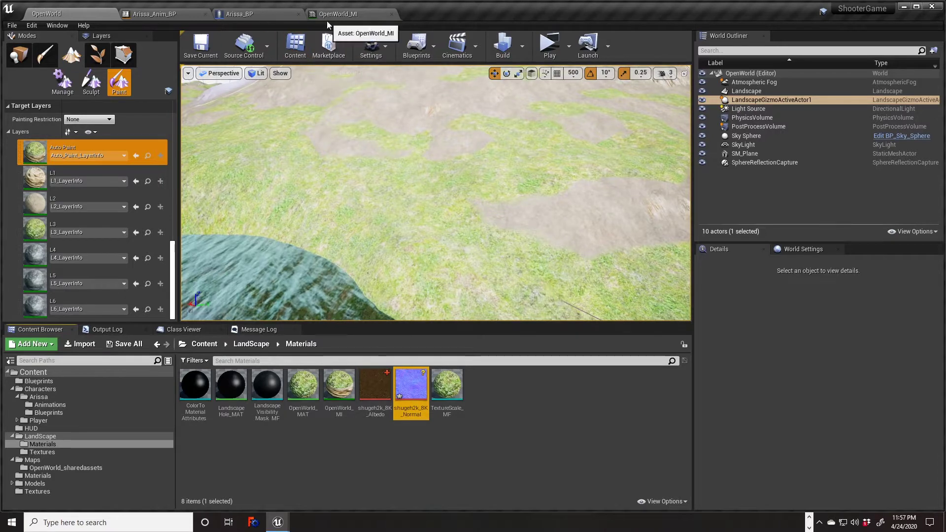
{"action": "left_click", "coordinate": [257, 13]}
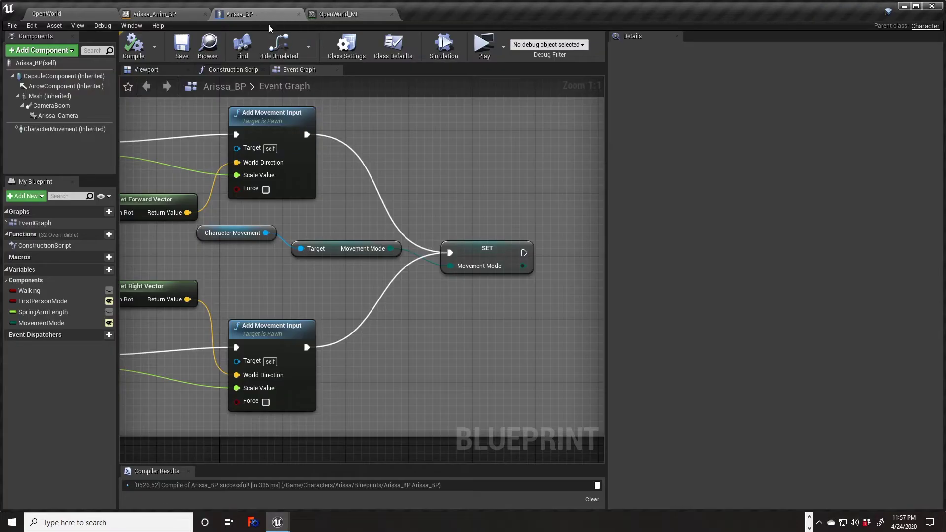
{"action": "left_click", "coordinate": [348, 14]}
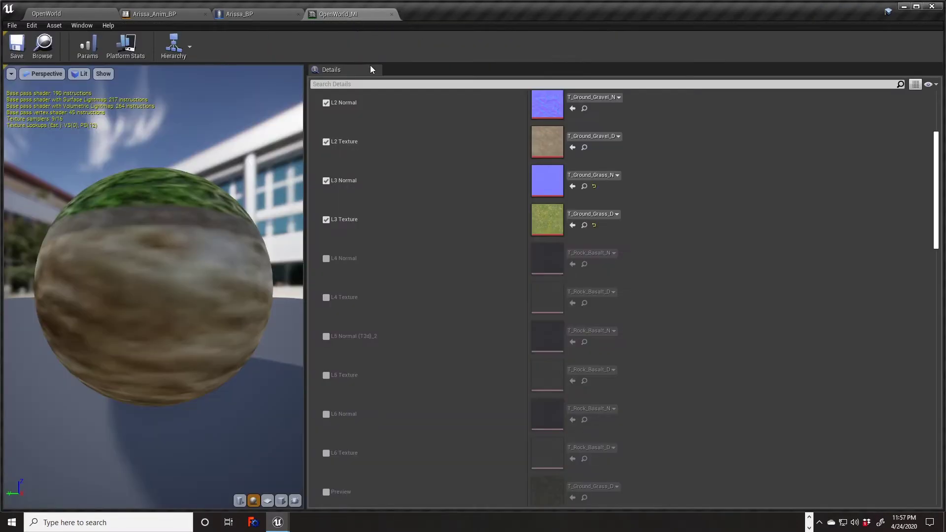
{"action": "left_click", "coordinate": [84, 16]}
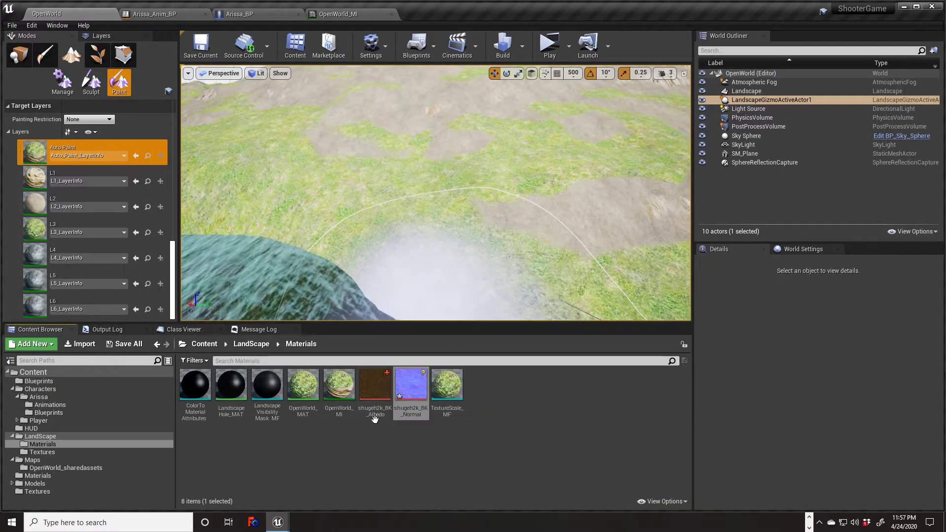
Step: Rename the imported shugeh2k_8K_Albedo texture as Mud_COLOR
{"action": "mouse_move", "coordinate": [374, 417]}
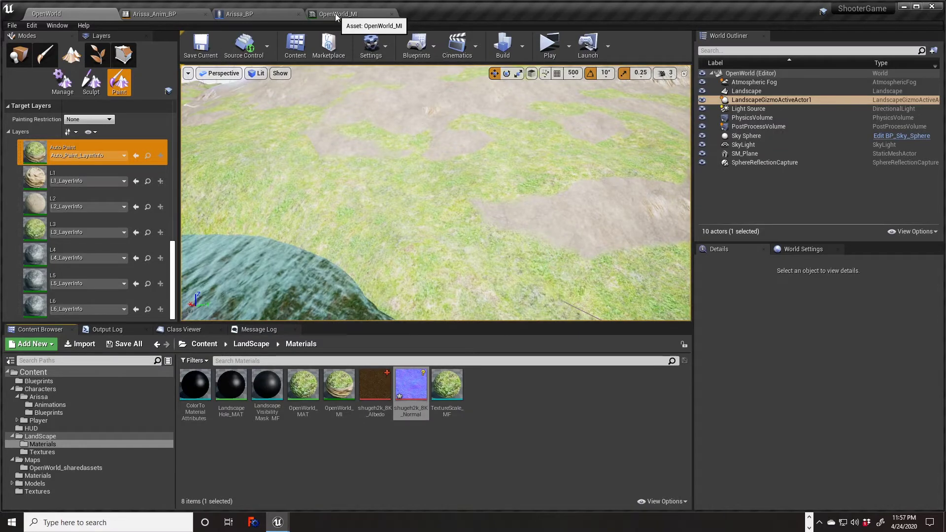
{"action": "left_click", "coordinate": [376, 412]}
{"action": "type", "text": "Mud_Colo"}
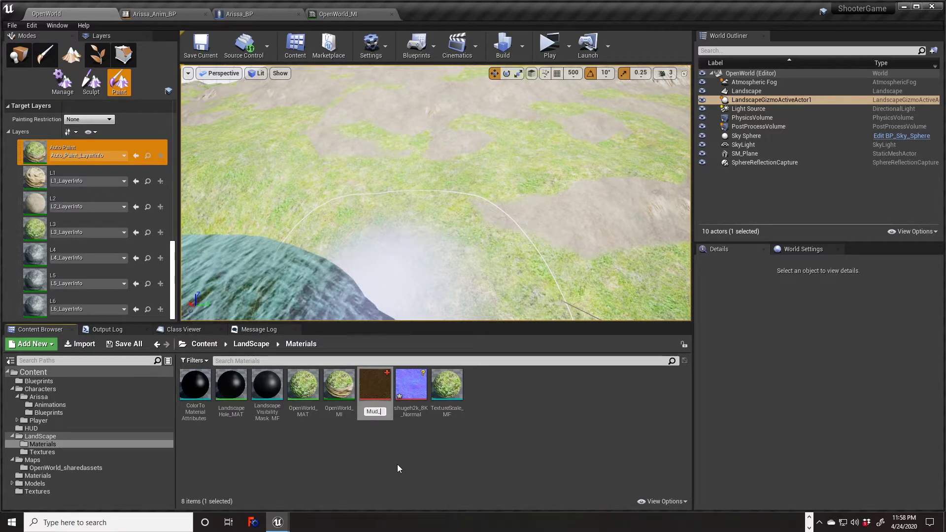
{"action": "key", "text": "BackSpace"}
{"action": "key", "text": "BackSpace"}
{"action": "key", "text": "BackSpace"}
{"action": "type", "text": "OLOR"}
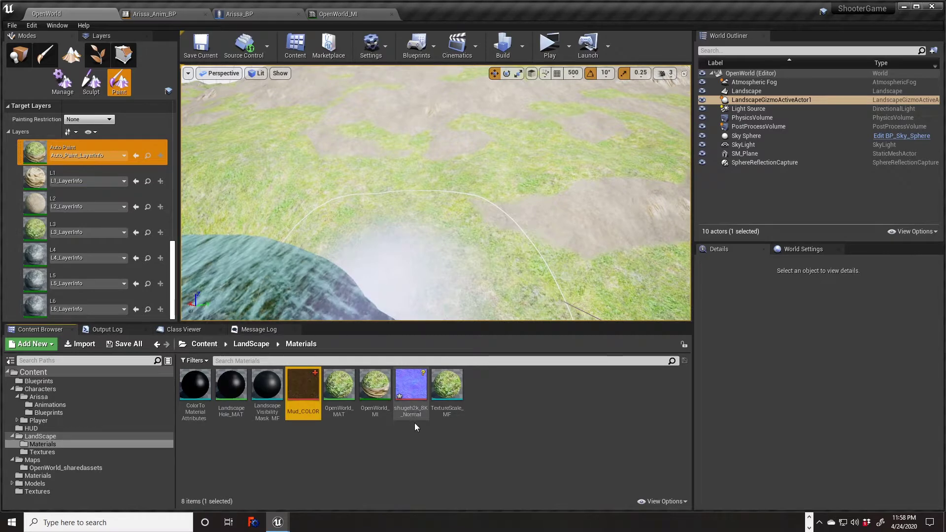
Step: Rename the imported shugeh2k_8K_Normal texture as Mid_NORM and save the changes
{"action": "left_click", "coordinate": [412, 413]}
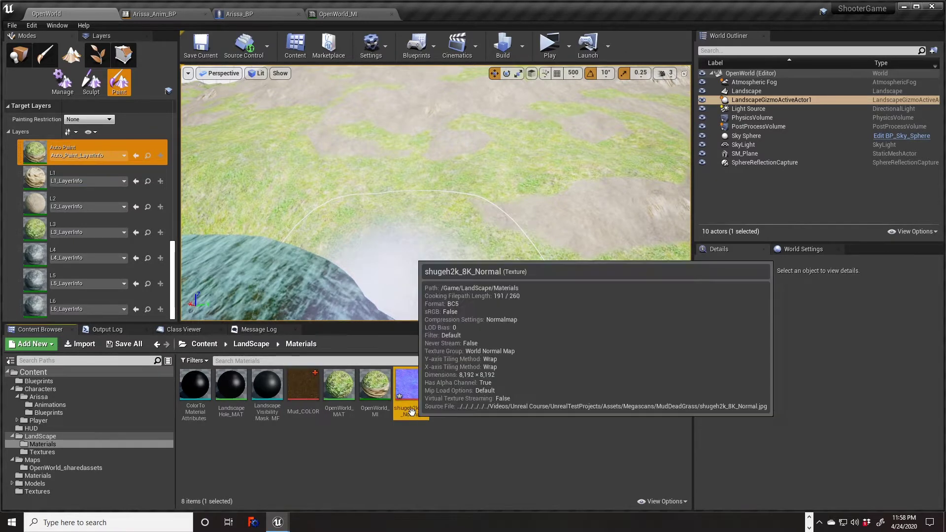
{"action": "key", "text": "F2"}
{"action": "type", "text": "MU"}
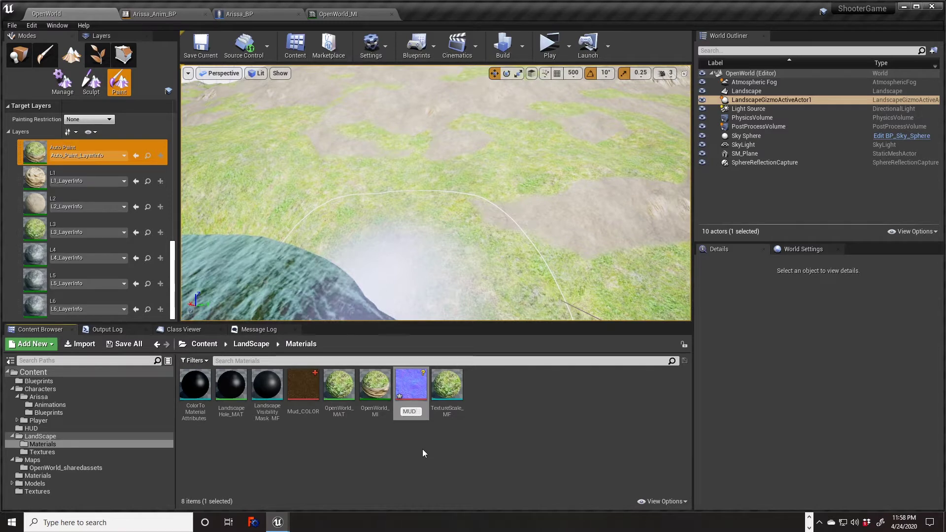
{"action": "key", "text": "BackSpace"}
{"action": "type", "text": "id_NORM"}
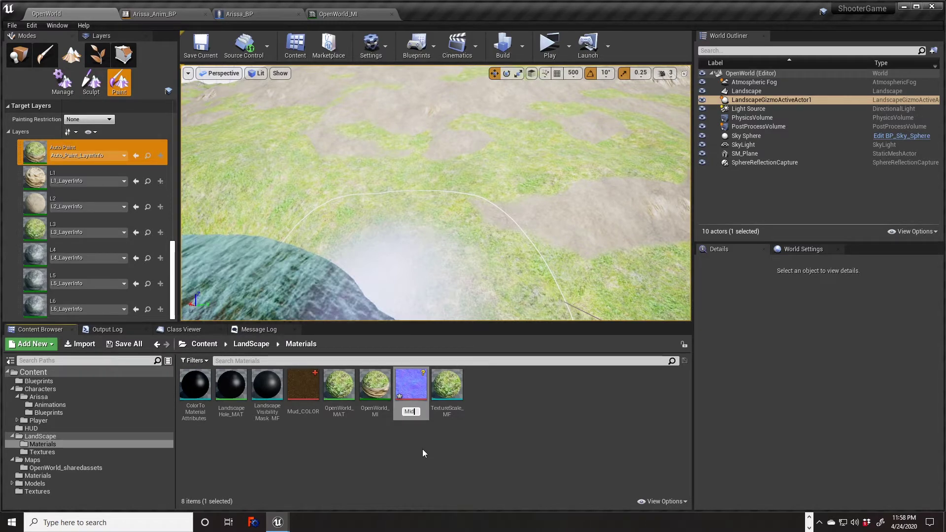
{"action": "key", "text": "Return"}
{"action": "key", "text": "ctrl+s"}
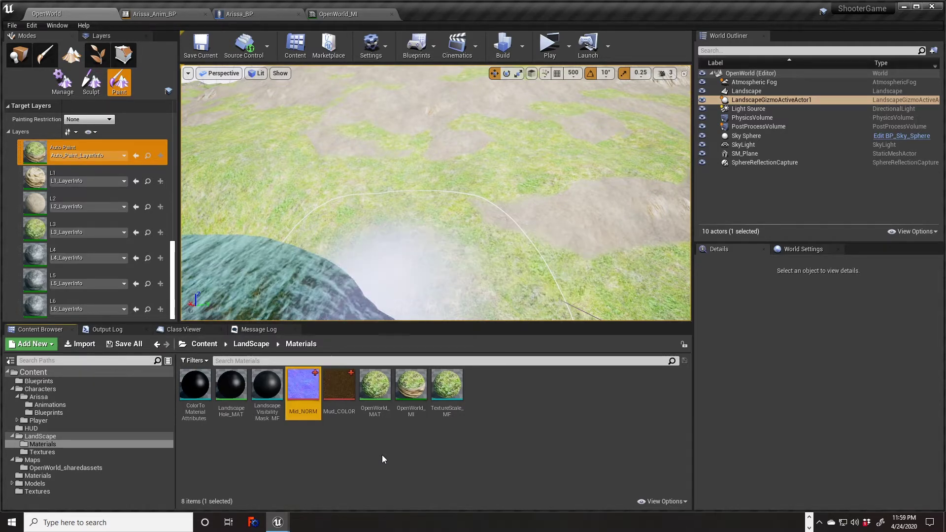
Step: In OpenWorld_MI, enable the L4 Normal, L4 Texture, L5 Normal (T2d)_2 and L5 Texture parameter overrides
{"action": "left_click", "coordinate": [350, 15]}
{"action": "left_click", "coordinate": [69, 11]}
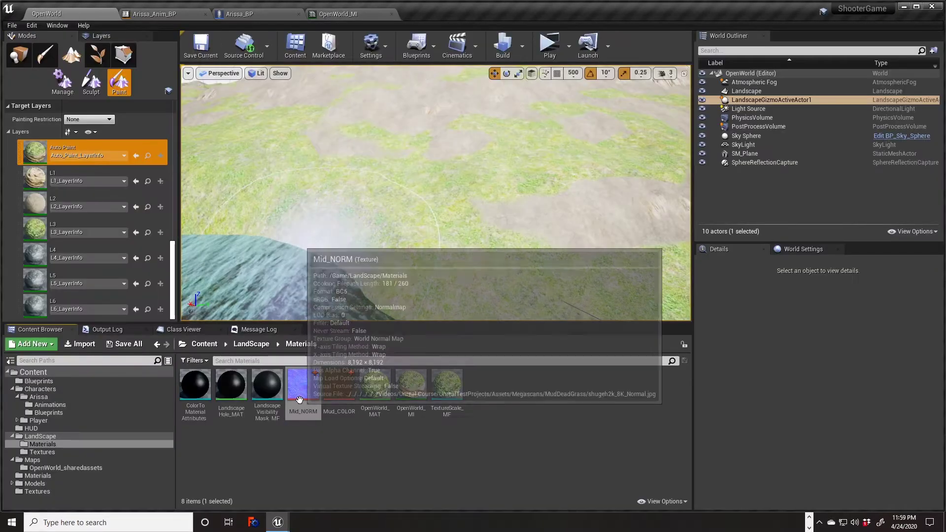
{"action": "left_click", "coordinate": [352, 14]}
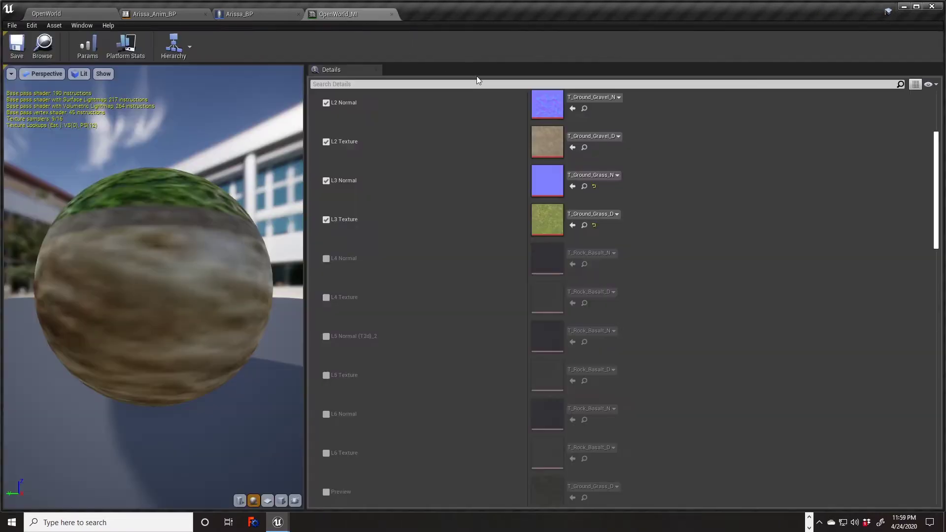
{"action": "left_click", "coordinate": [326, 260]}
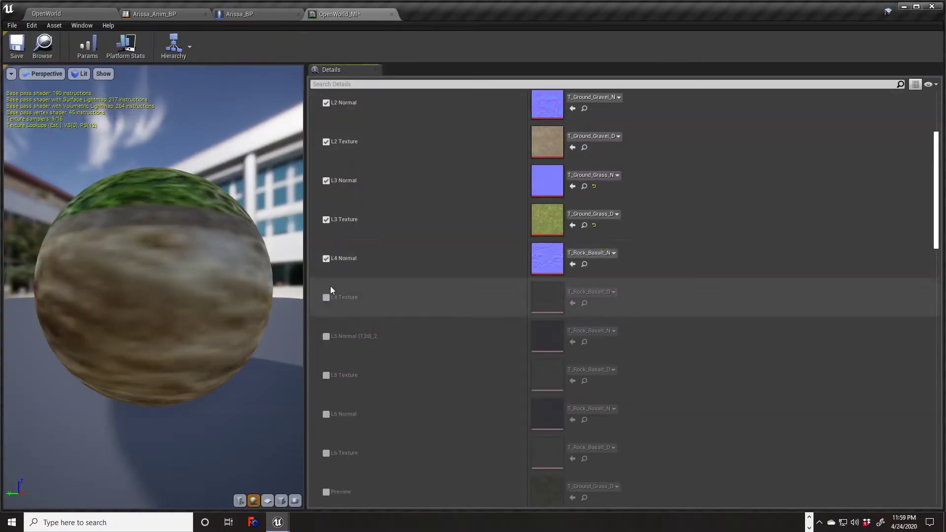
{"action": "left_click", "coordinate": [326, 297]}
{"action": "left_click", "coordinate": [326, 337]}
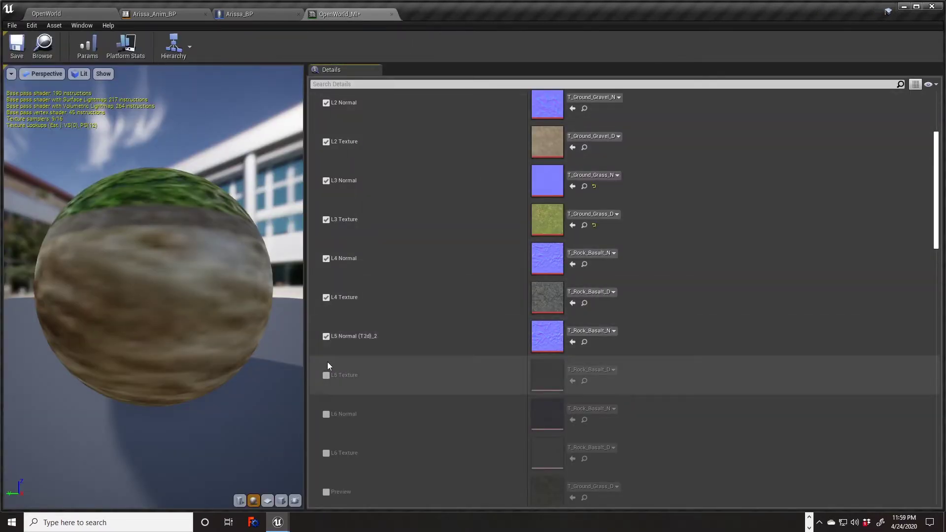
{"action": "left_click", "coordinate": [326, 376]}
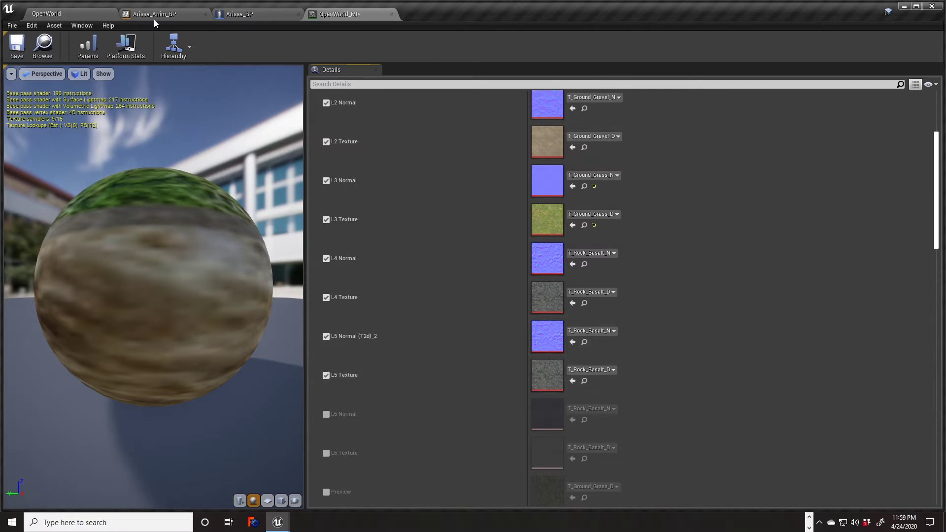
Step: Try to assign the Mud_COLOR texture from the Materials folder to the L6 Texture parameter of OpenWorld_MI
{"action": "left_click", "coordinate": [78, 13]}
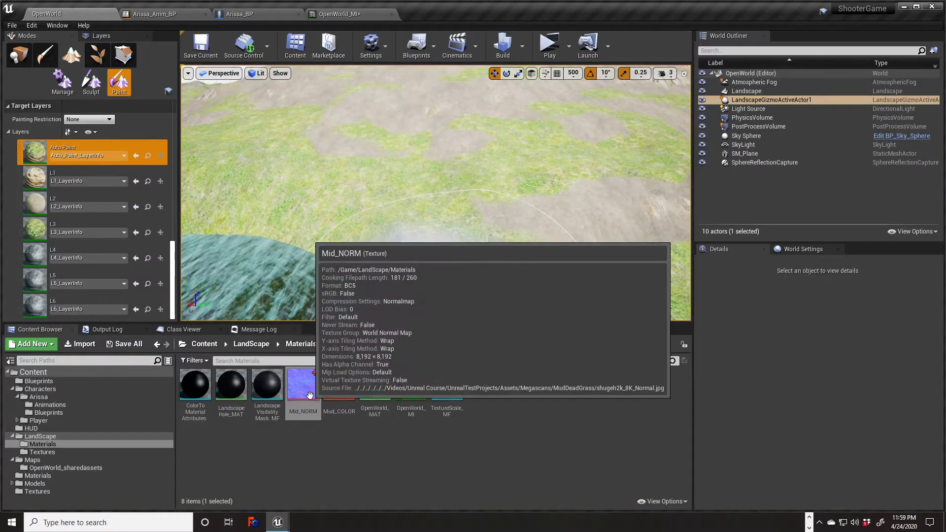
{"action": "left_click_drag", "start_coordinate": [339, 384], "coordinate": [543, 456]}
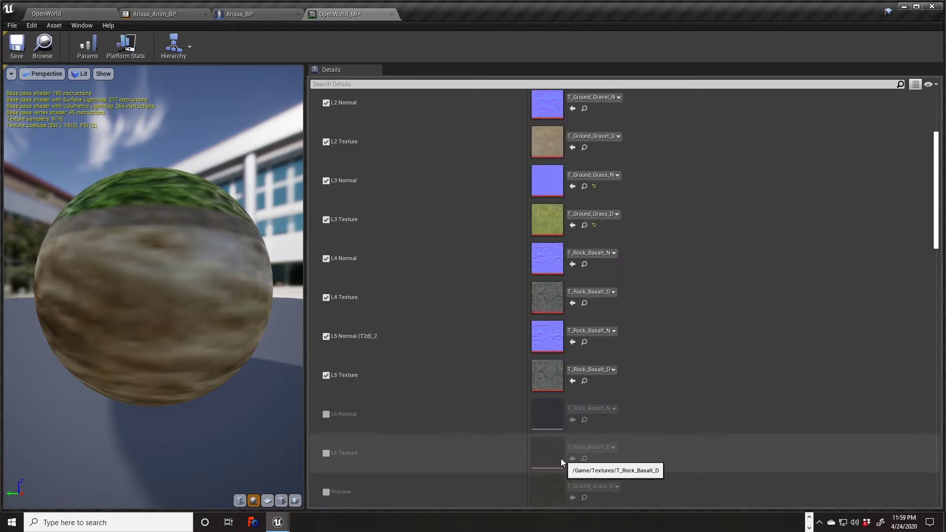
Step: Review which normal and texture parameters are overridden for layers L1 to L6 in OpenWorld_MI
{"action": "scroll", "coordinate": [502, 440], "scroll_direction": "up", "scroll_amount": 1}
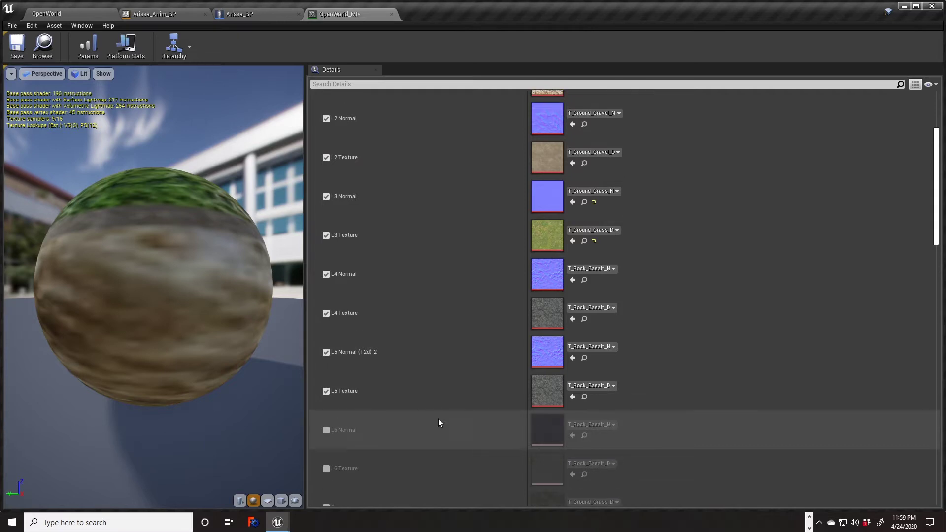
{"action": "scroll", "coordinate": [407, 415], "scroll_direction": "down", "scroll_amount": 1}
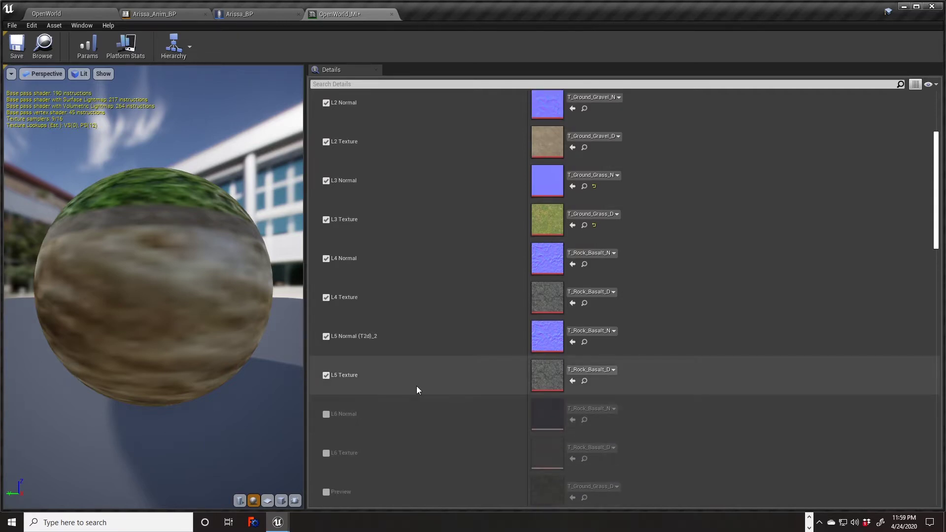
{"action": "scroll", "coordinate": [413, 384], "scroll_direction": "up", "scroll_amount": 7}
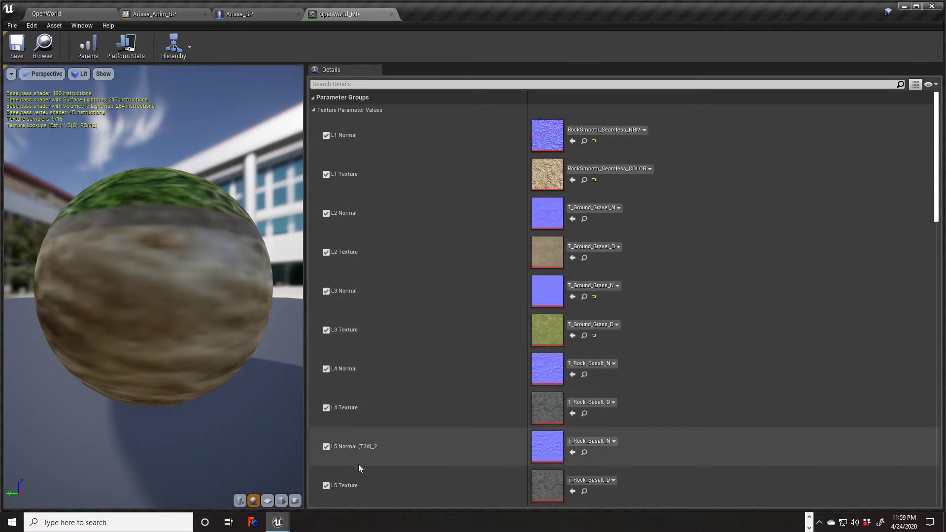
{"action": "scroll", "coordinate": [378, 465], "scroll_direction": "down", "scroll_amount": 2}
{"action": "scroll", "coordinate": [377, 464], "scroll_direction": "down", "scroll_amount": 1}
{"action": "scroll", "coordinate": [374, 460], "scroll_direction": "up", "scroll_amount": 1}
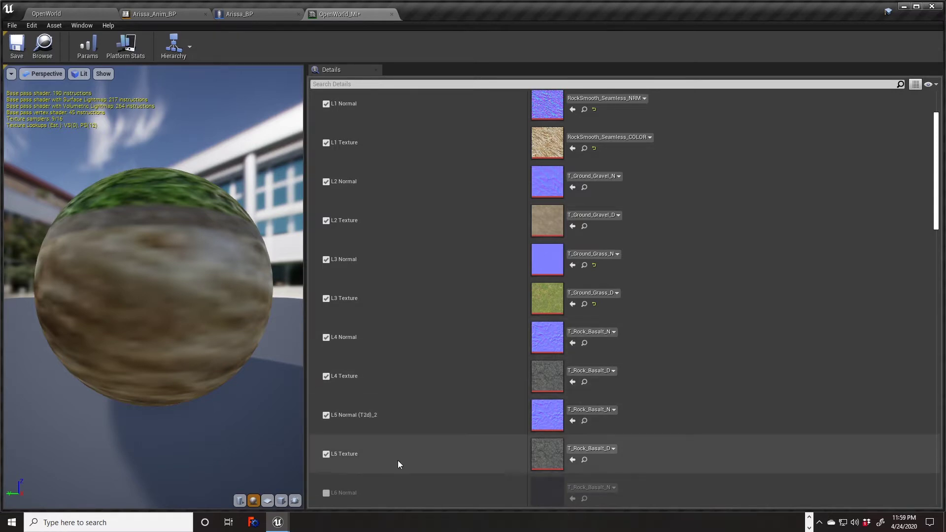
{"action": "scroll", "coordinate": [398, 459], "scroll_direction": "down", "scroll_amount": 1}
{"action": "scroll", "coordinate": [350, 269], "scroll_direction": "down", "scroll_amount": 4}
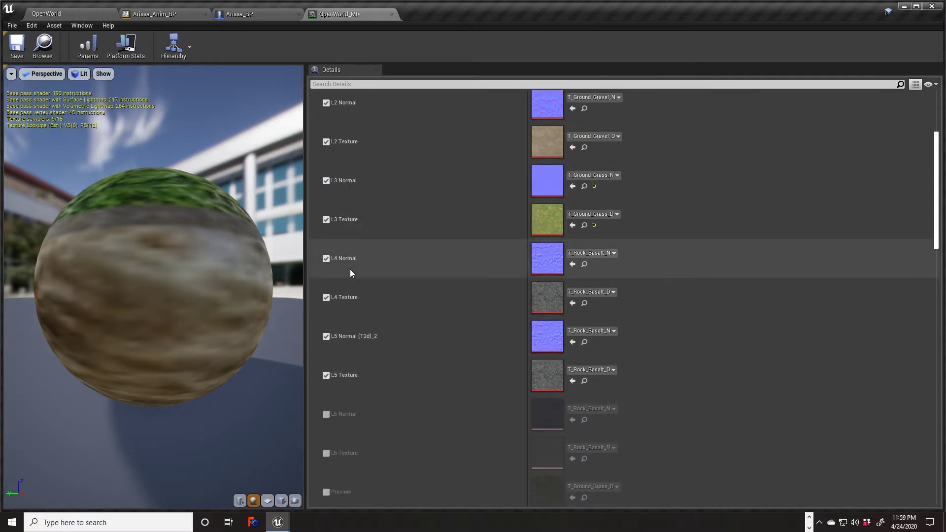
{"action": "scroll", "coordinate": [365, 380], "scroll_direction": "up", "scroll_amount": 1}
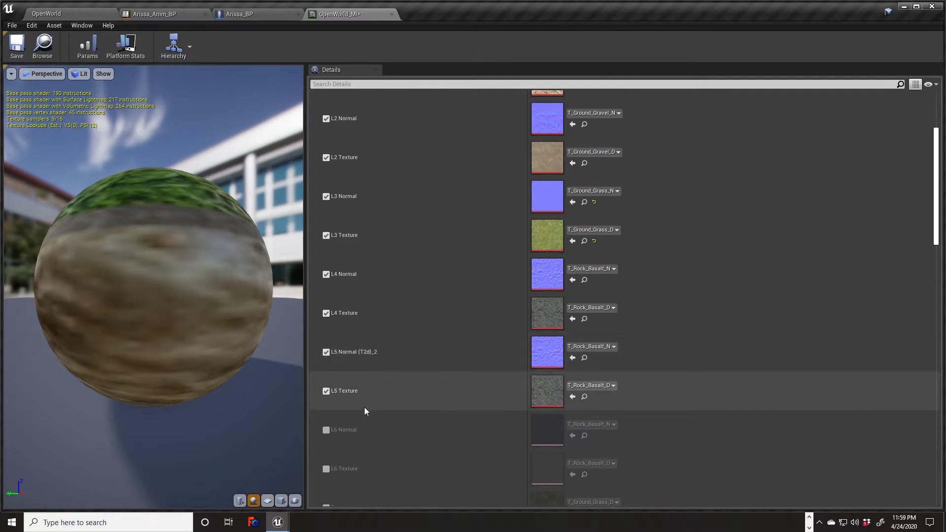
{"action": "scroll", "coordinate": [364, 411], "scroll_direction": "down", "scroll_amount": 5}
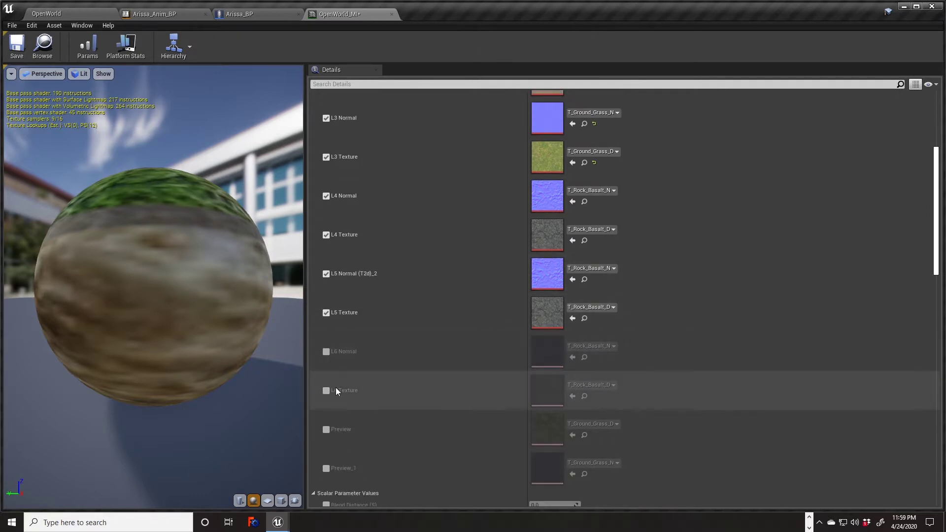
Step: Assign Mud_COLOR to the L4 Texture parameter and Mid_NORM to the L4 Normal parameter of OpenWorld_MI
{"action": "scroll", "coordinate": [432, 380], "scroll_direction": "up", "scroll_amount": 3}
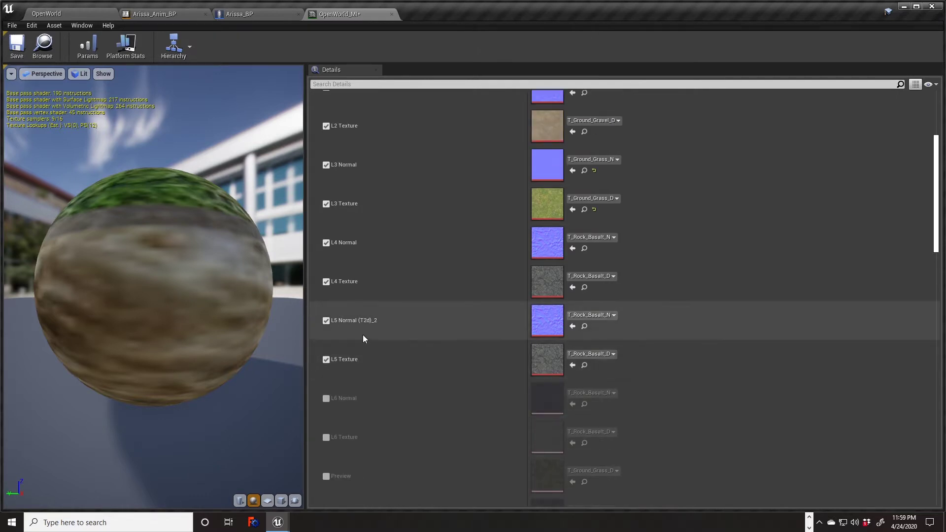
{"action": "scroll", "coordinate": [370, 339], "scroll_direction": "up", "scroll_amount": 2}
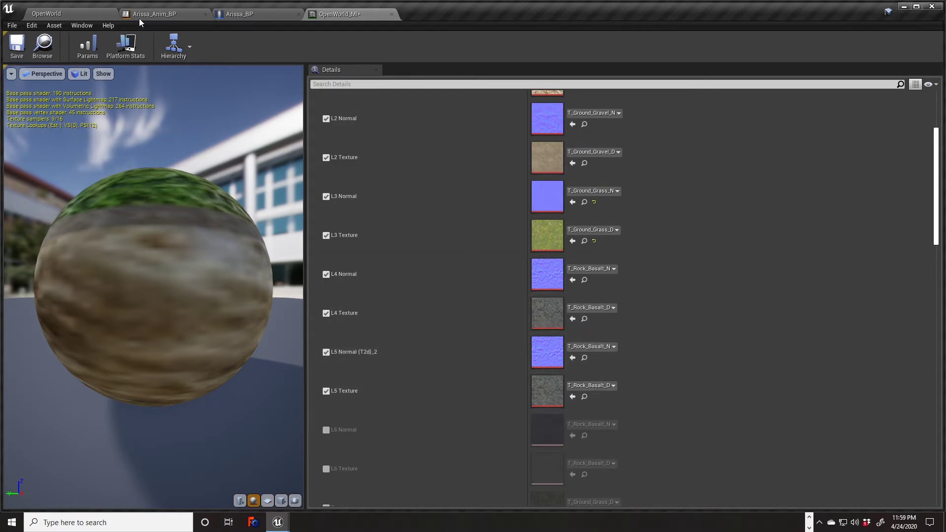
{"action": "left_click", "coordinate": [62, 16]}
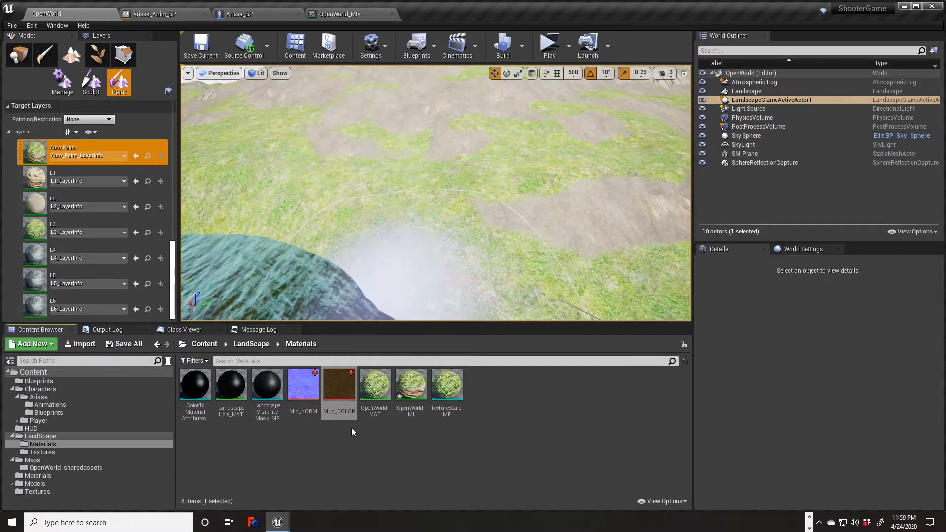
{"action": "left_click_drag", "start_coordinate": [340, 389], "coordinate": [554, 317]}
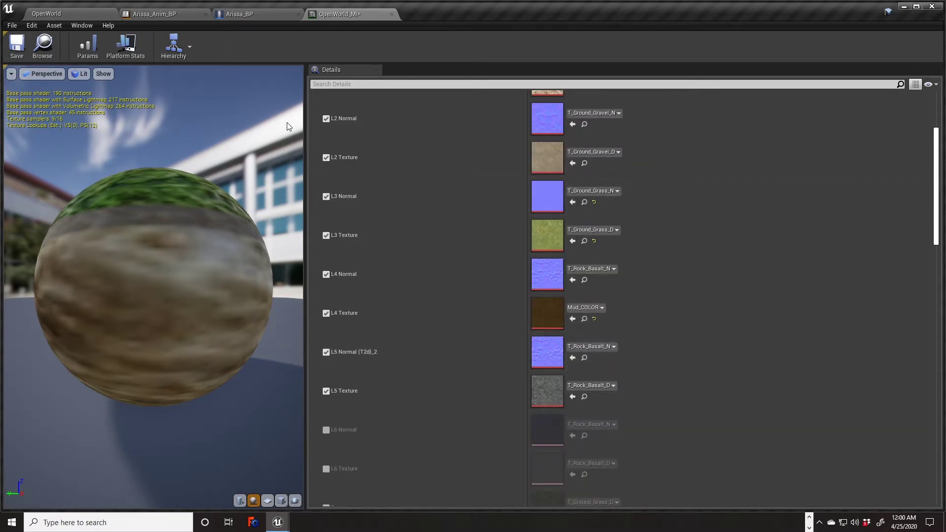
{"action": "left_click", "coordinate": [78, 10]}
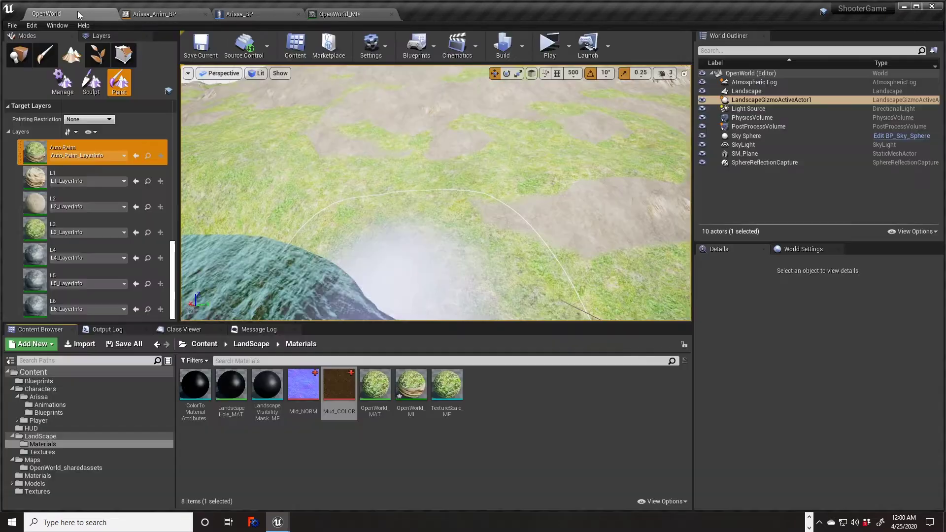
{"action": "left_click_drag", "start_coordinate": [300, 386], "coordinate": [552, 275]}
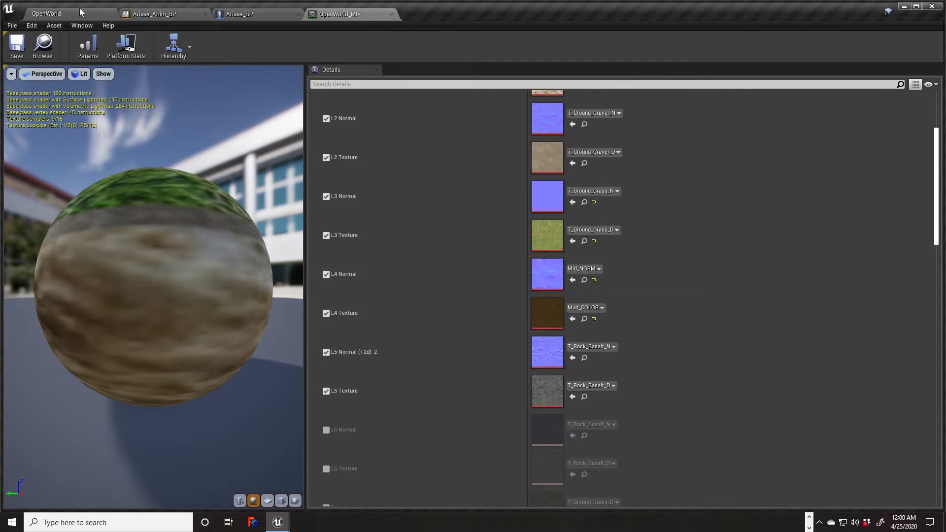
Step: Assign Mud_COLOR to L5 Texture and Mid_NORM to L5 Normal (T2d)_2 in OpenWorld_MI
{"action": "left_click", "coordinate": [81, 12]}
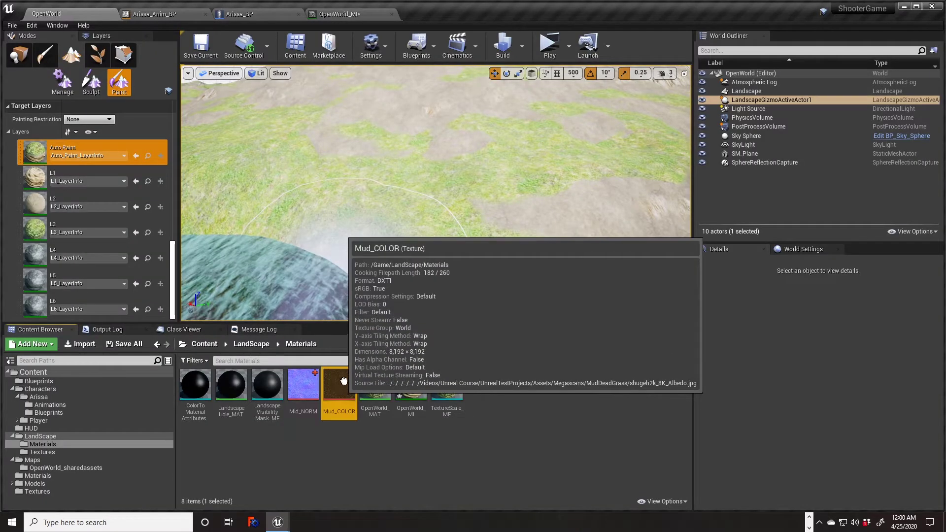
{"action": "left_click_drag", "start_coordinate": [343, 381], "coordinate": [541, 392]}
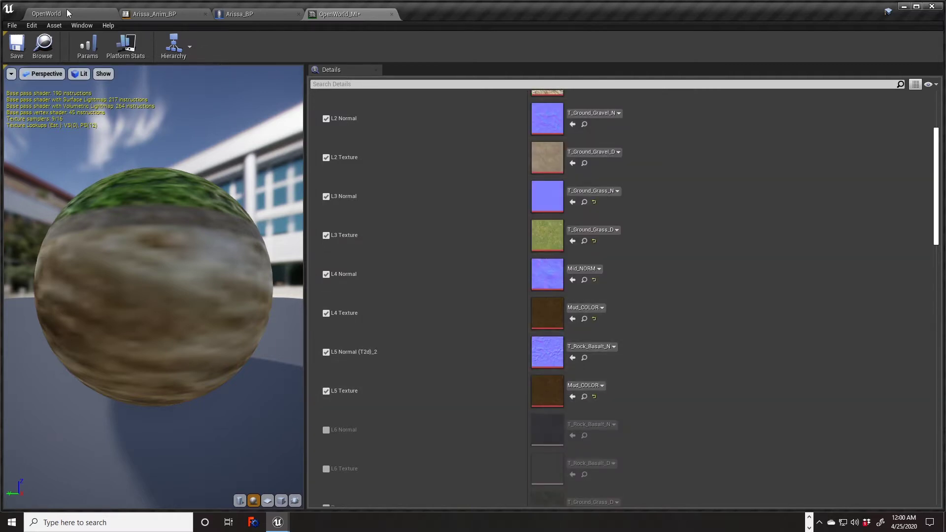
{"action": "left_click", "coordinate": [66, 10]}
{"action": "left_click_drag", "start_coordinate": [303, 384], "coordinate": [557, 355]}
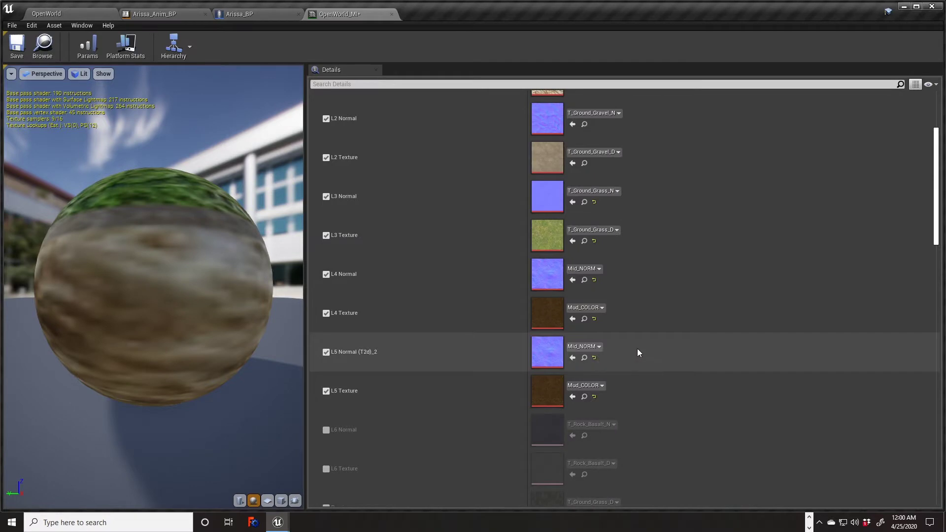
Step: Enable the L5 Roughness override, set it to 0.3 and save the OpenWorld_MI material instance
{"action": "scroll", "coordinate": [426, 365], "scroll_direction": "down", "scroll_amount": 10}
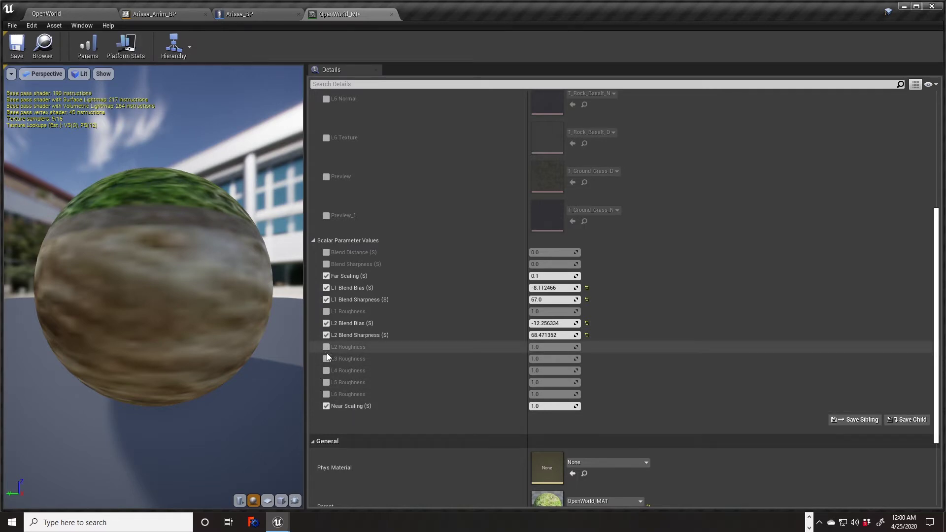
{"action": "left_click", "coordinate": [325, 383]}
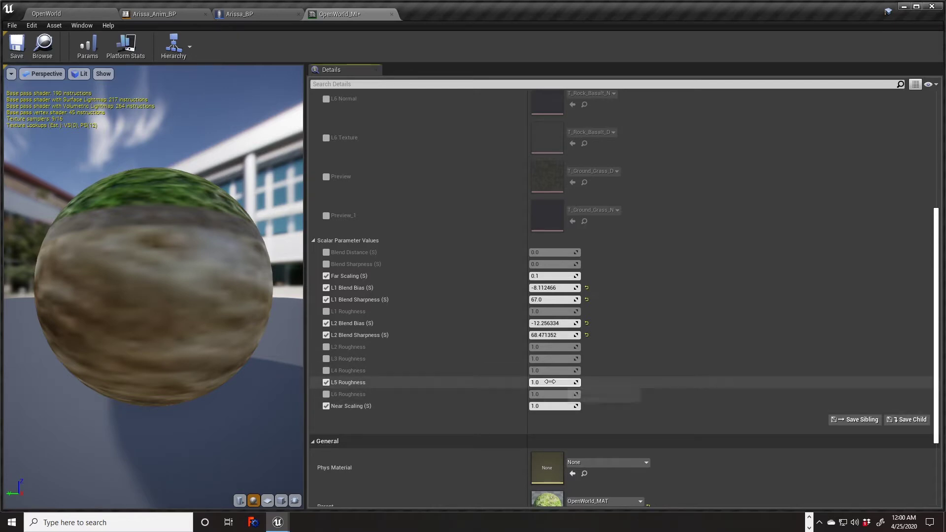
{"action": "left_click_drag", "start_coordinate": [551, 383], "coordinate": [545, 383]}
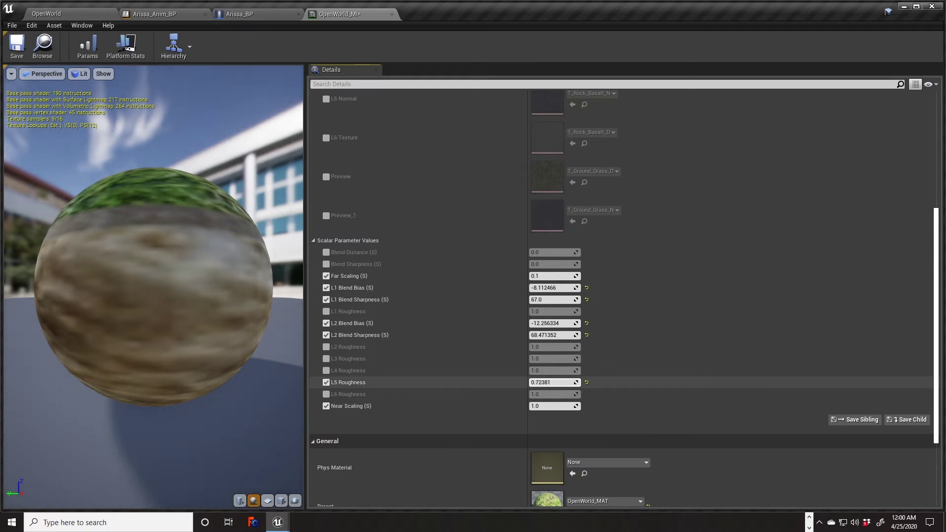
{"action": "left_click", "coordinate": [548, 382]}
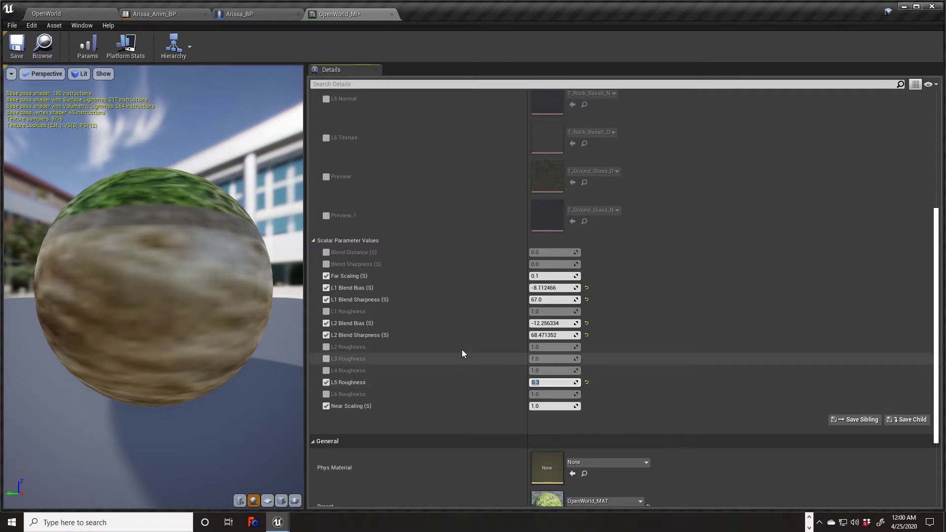
{"action": "left_click", "coordinate": [16, 46]}
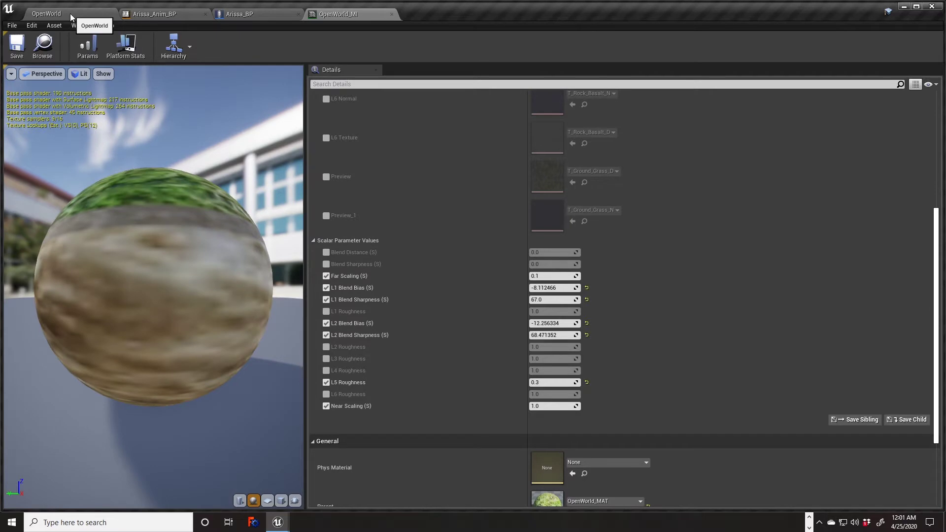
Step: Paint the L4 mud layer onto the grassy ground of the OpenWorld landscape, reducing the brush size for a smaller patch
{"action": "left_click", "coordinate": [70, 13]}
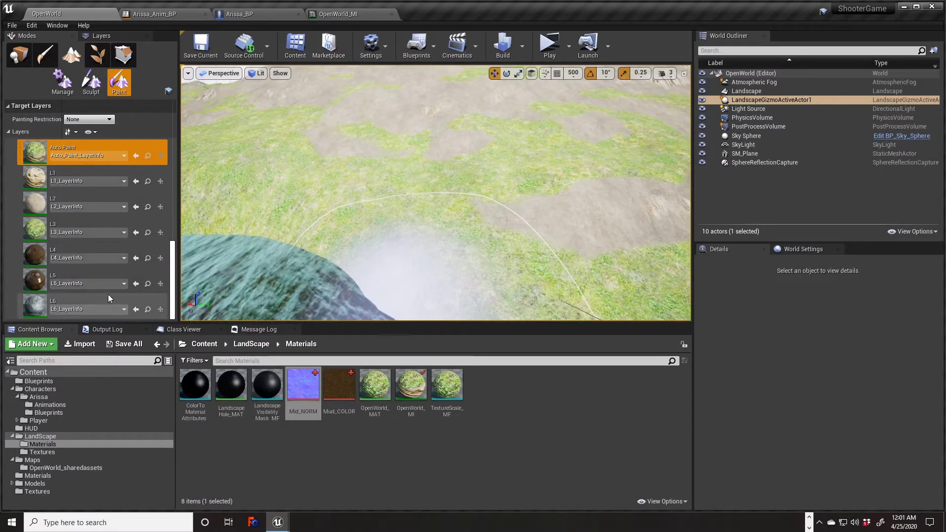
{"action": "left_click", "coordinate": [39, 257]}
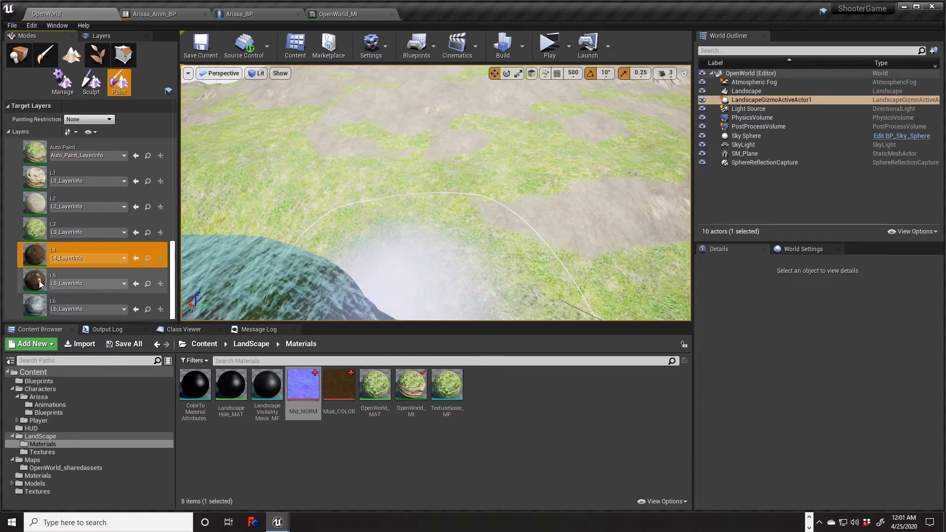
{"action": "left_click", "coordinate": [40, 280]}
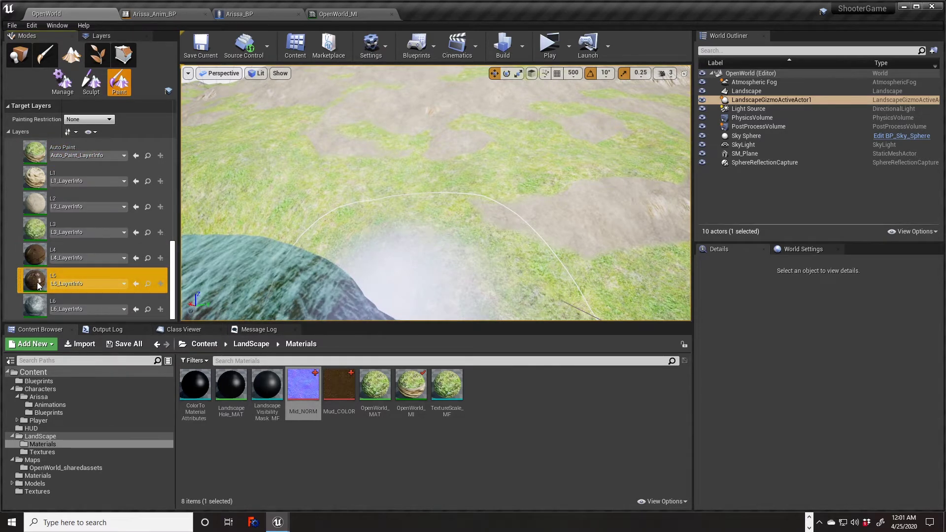
{"action": "left_click", "coordinate": [35, 257]}
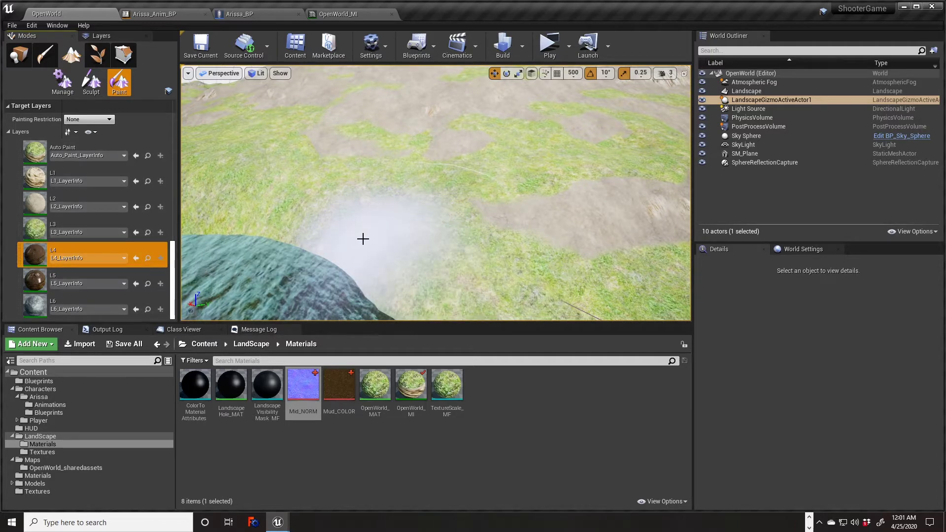
{"action": "left_click", "coordinate": [416, 284]}
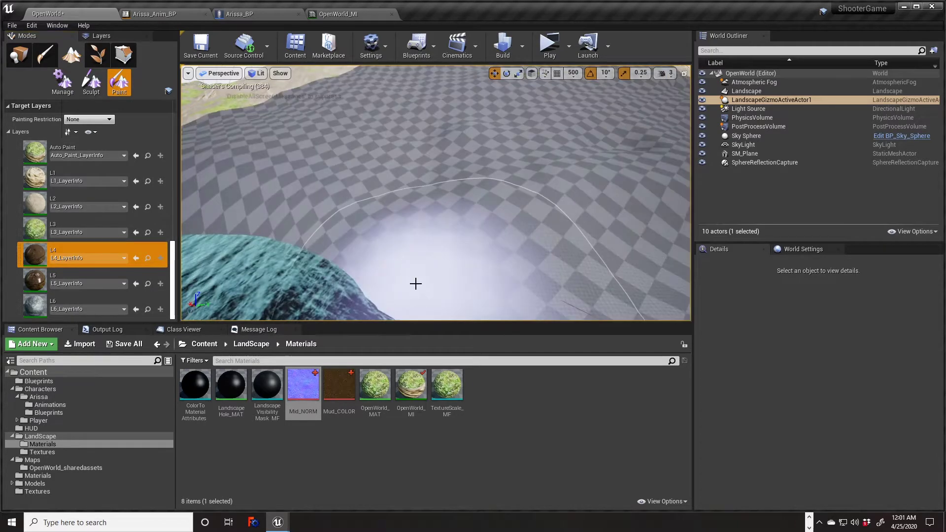
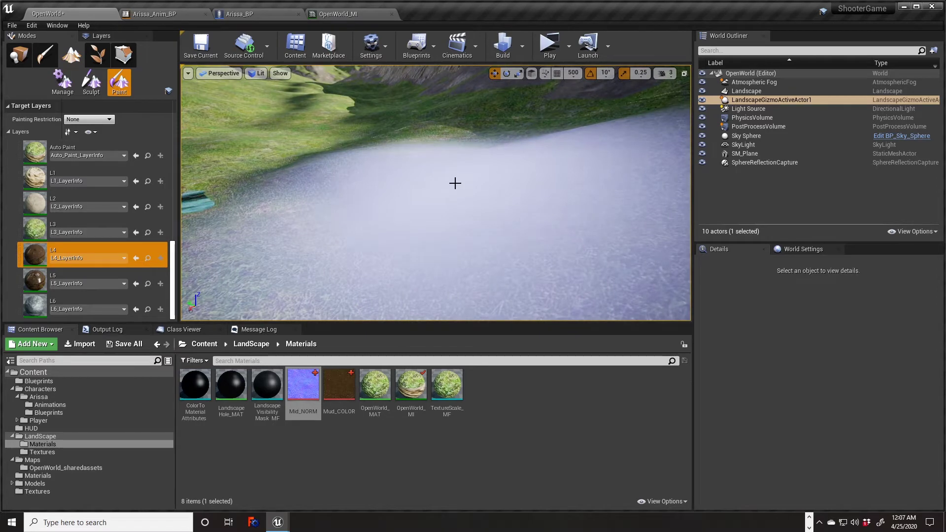
{"action": "key", "text": "bracketleft"}
{"action": "key", "text": "bracketleft"}
{"action": "key", "text": "bracketleft"}
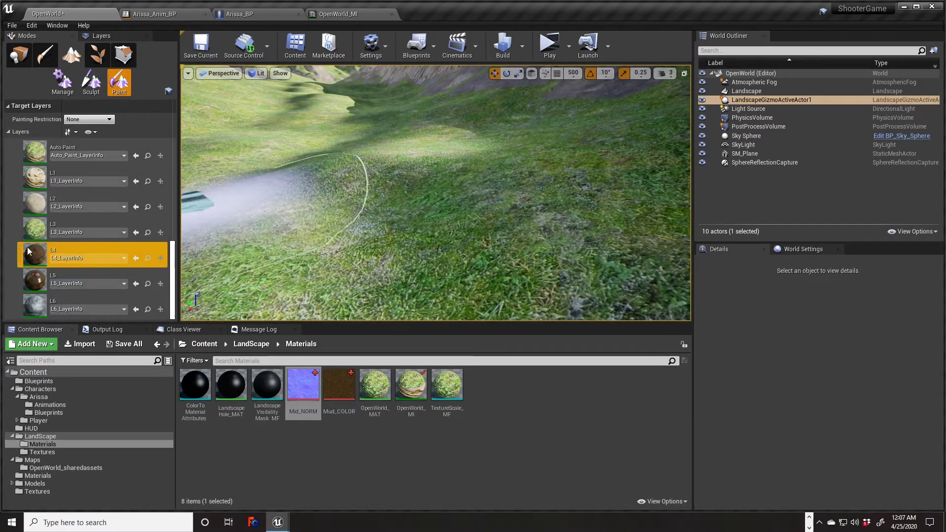
{"action": "left_click", "coordinate": [460, 249]}
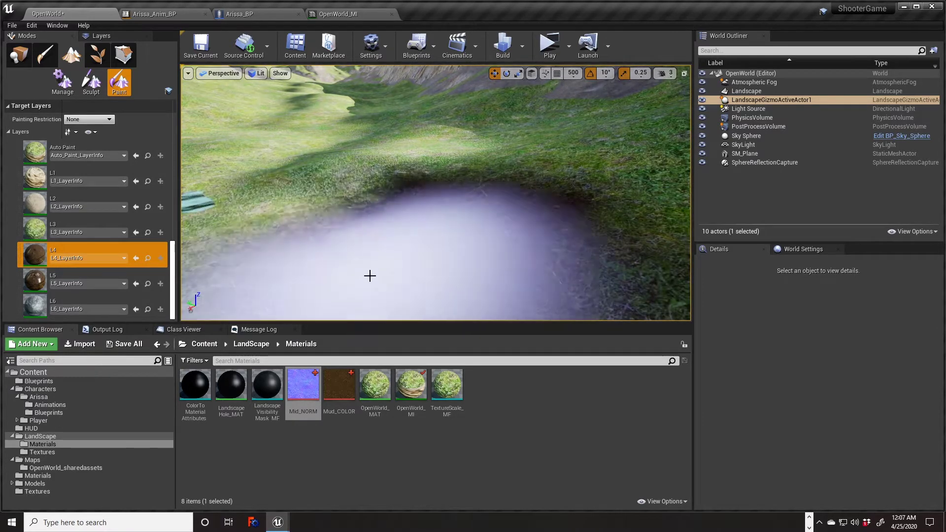
Step: Paint the L5 mud layer onto the ground beside the L4 mud patch
{"action": "left_click", "coordinate": [39, 279]}
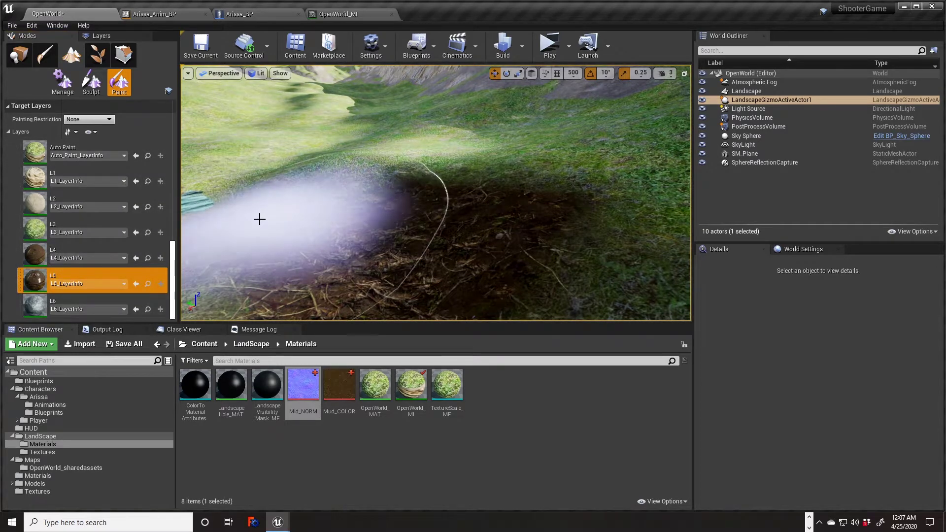
{"action": "mouse_move", "coordinate": [481, 196]}
{"action": "right_mouse_down"}
{"action": "mouse_move", "coordinate": [345, 195]}
{"action": "mouse_move", "coordinate": [473, 195]}
{"action": "right_mouse_up"}
{"action": "key", "text": "w"}
{"action": "key", "text": "a"}
{"action": "right_click_drag", "start_coordinate": [443, 223], "coordinate": [516, 167]}
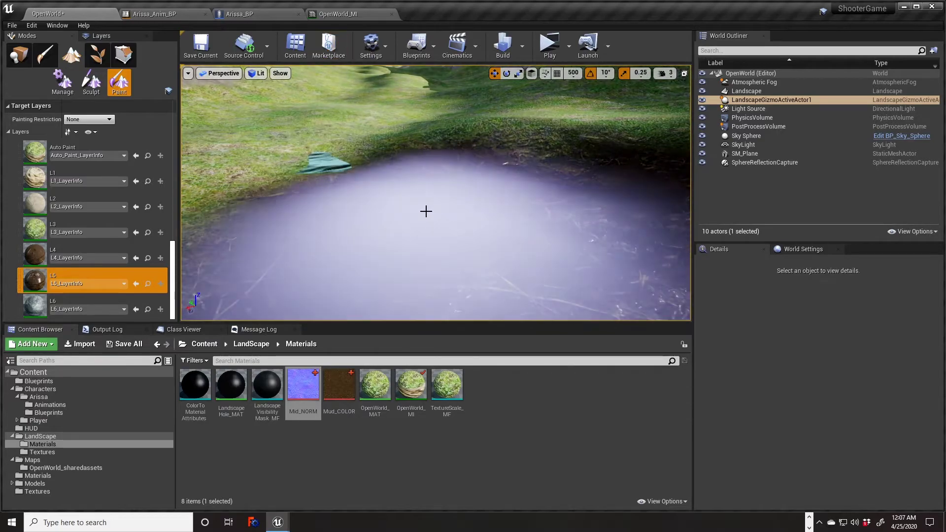
{"action": "mouse_move", "coordinate": [537, 179]}
{"action": "right_mouse_down"}
{"action": "mouse_move", "coordinate": [529, 143]}
{"action": "mouse_move", "coordinate": [542, 178]}
{"action": "mouse_move", "coordinate": [555, 149]}
{"action": "right_mouse_up"}
{"action": "key", "text": "s"}
{"action": "key", "text": "w"}
{"action": "left_click_drag", "start_coordinate": [534, 203], "coordinate": [558, 161]}
{"action": "mouse_move", "coordinate": [429, 146]}
{"action": "right_mouse_down"}
{"action": "mouse_move", "coordinate": [439, 129]}
{"action": "mouse_move", "coordinate": [458, 134]}
{"action": "mouse_move", "coordinate": [429, 146]}
{"action": "right_mouse_up"}
{"action": "key", "text": "s"}
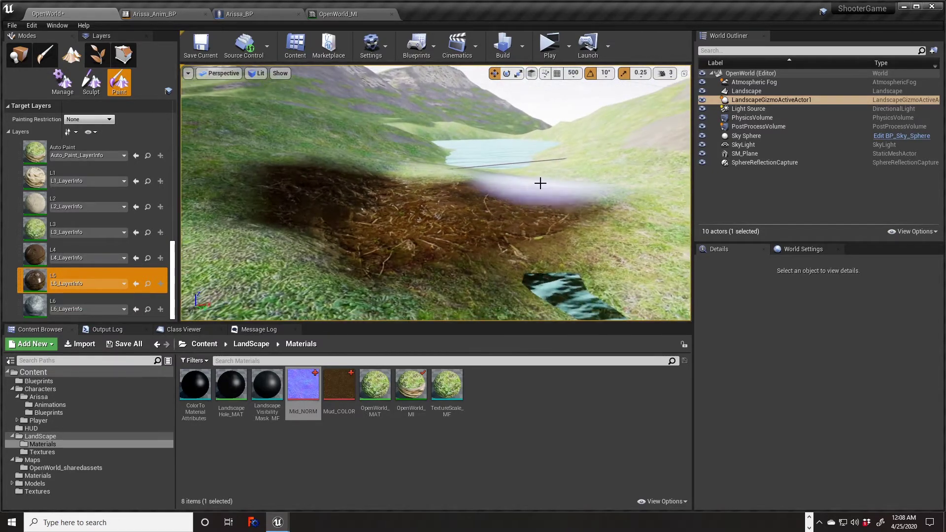
Step: Select the L4 paint layer and examine the painted mud patch up close to compare the two mud layers
{"action": "left_click", "coordinate": [41, 253]}
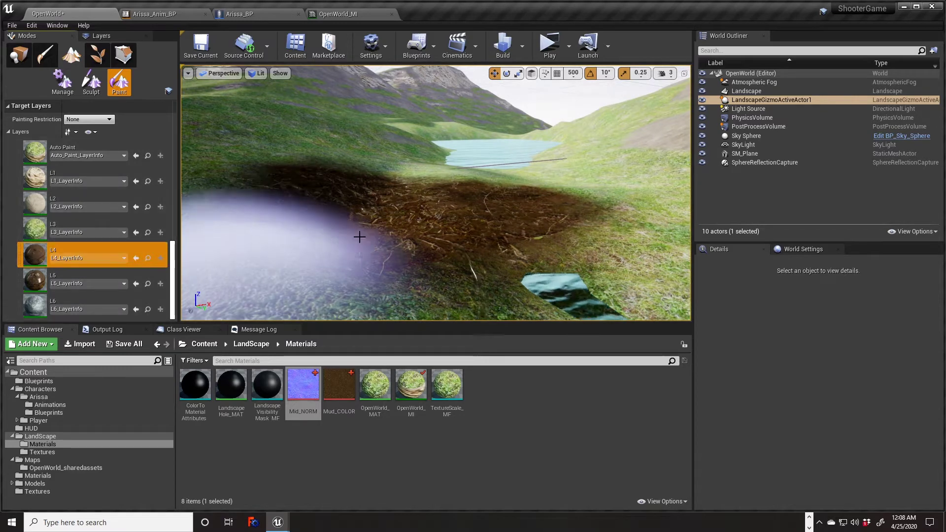
{"action": "key", "text": "w"}
{"action": "mouse_move", "coordinate": [589, 178]}
{"action": "right_mouse_down"}
{"action": "mouse_move", "coordinate": [630, 209]}
{"action": "mouse_move", "coordinate": [588, 178]}
{"action": "mouse_move", "coordinate": [525, 186]}
{"action": "right_mouse_up"}
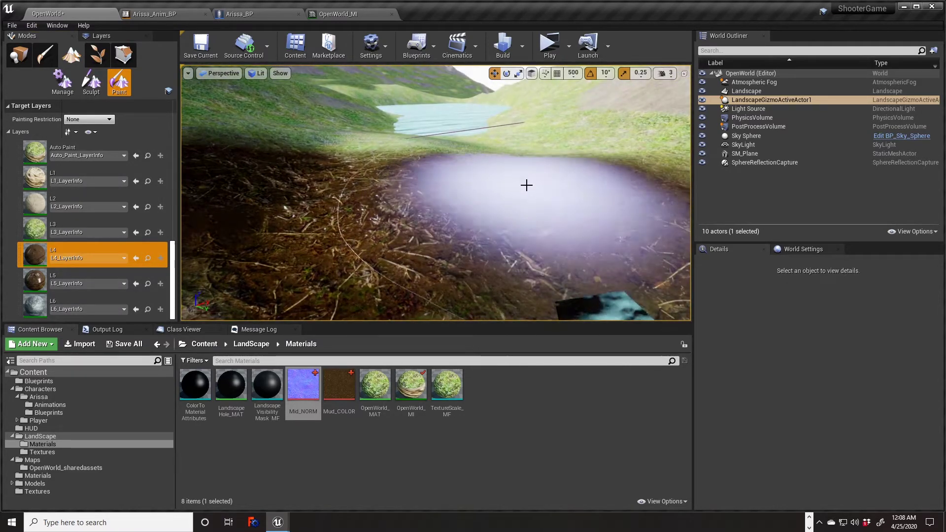
Step: Set L5 Roughness to 0.15 in OpenWorld_MI and save the material instance
{"action": "left_click", "coordinate": [344, 15]}
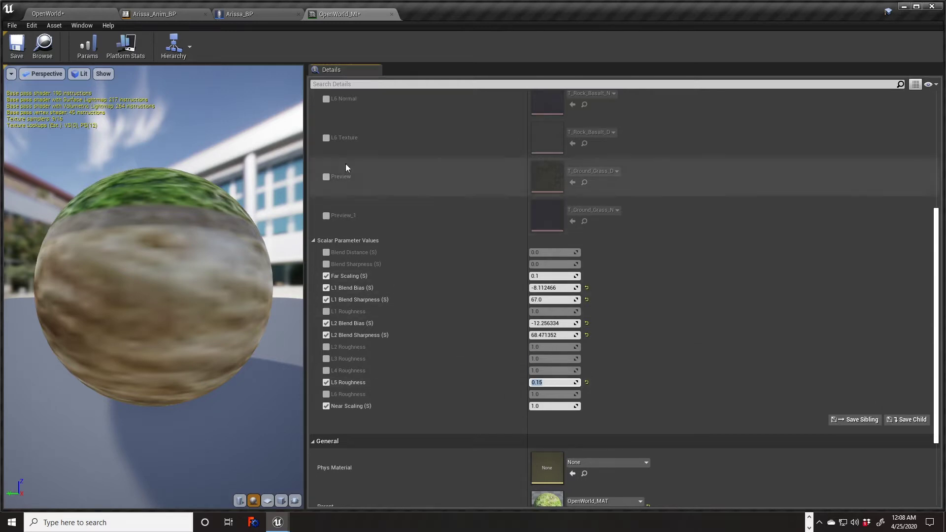
{"action": "left_click", "coordinate": [16, 54]}
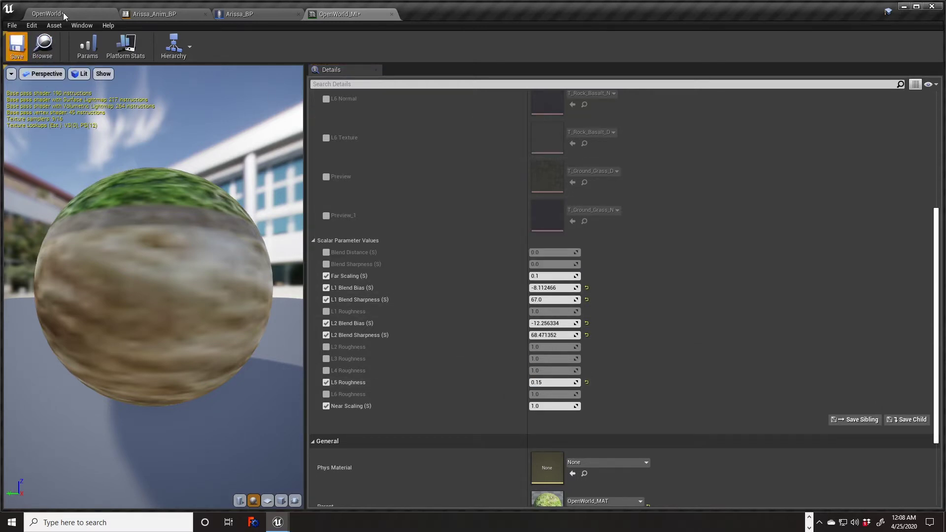
Step: Select the L5 paint layer in the OpenWorld level and examine the shine of the painted mud from different angles
{"action": "left_click", "coordinate": [63, 12]}
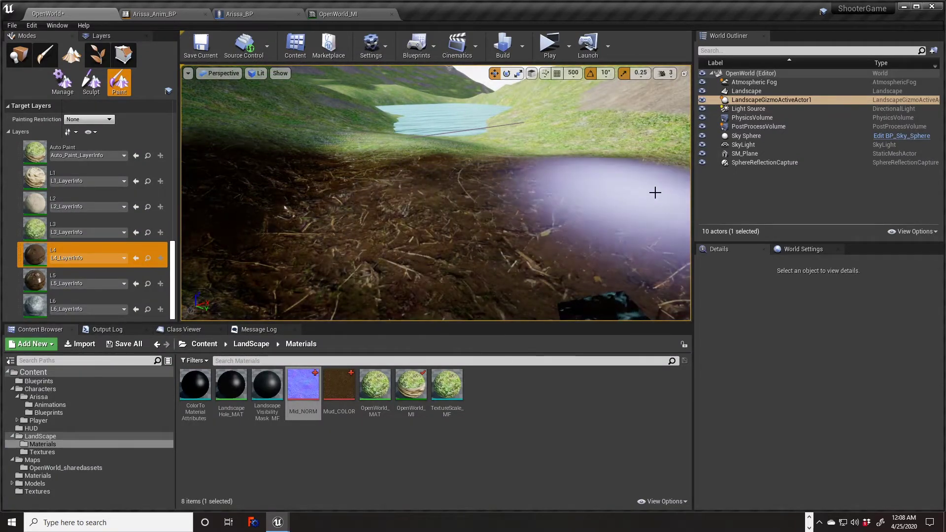
{"action": "left_click", "coordinate": [32, 281]}
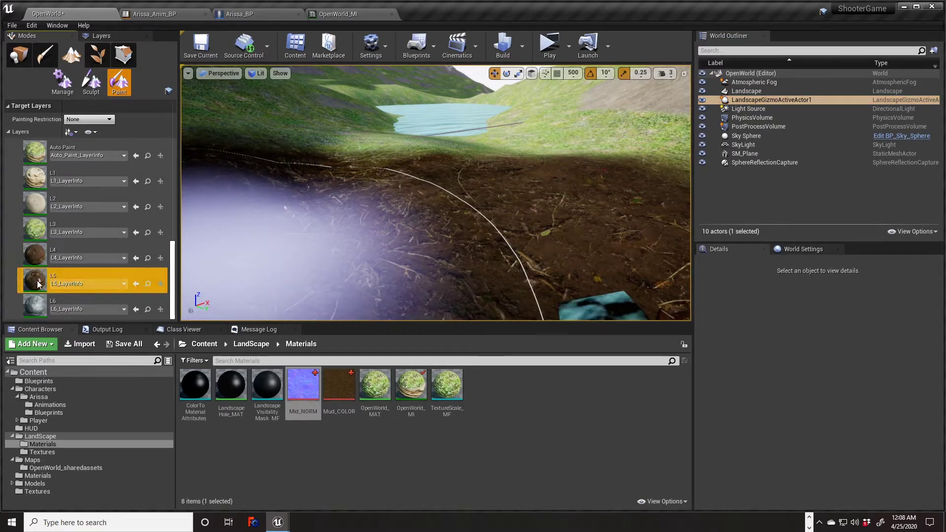
{"action": "mouse_move", "coordinate": [612, 163]}
{"action": "right_mouse_down"}
{"action": "mouse_move", "coordinate": [591, 197]}
{"action": "mouse_move", "coordinate": [604, 172]}
{"action": "mouse_move", "coordinate": [594, 165]}
{"action": "mouse_move", "coordinate": [591, 190]}
{"action": "mouse_move", "coordinate": [571, 175]}
{"action": "mouse_move", "coordinate": [572, 155]}
{"action": "right_mouse_up"}
{"action": "mouse_move", "coordinate": [584, 201]}
{"action": "right_mouse_down"}
{"action": "mouse_move", "coordinate": [581, 182]}
{"action": "mouse_move", "coordinate": [571, 210]}
{"action": "mouse_move", "coordinate": [568, 191]}
{"action": "right_mouse_up"}
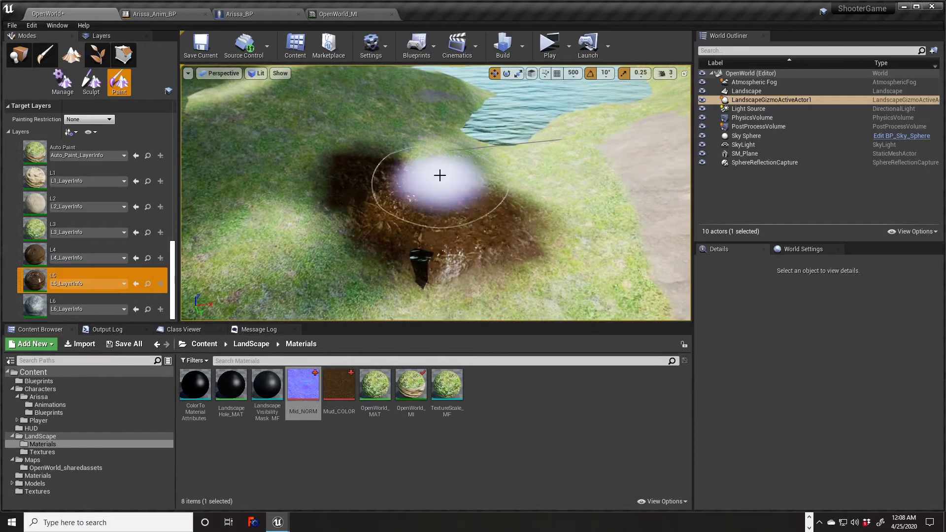
Step: Select the Auto Paint layer and flatten the dark grassy ground inside the shaded pit with the Flatten sculpting tool
{"action": "left_click", "coordinate": [33, 153]}
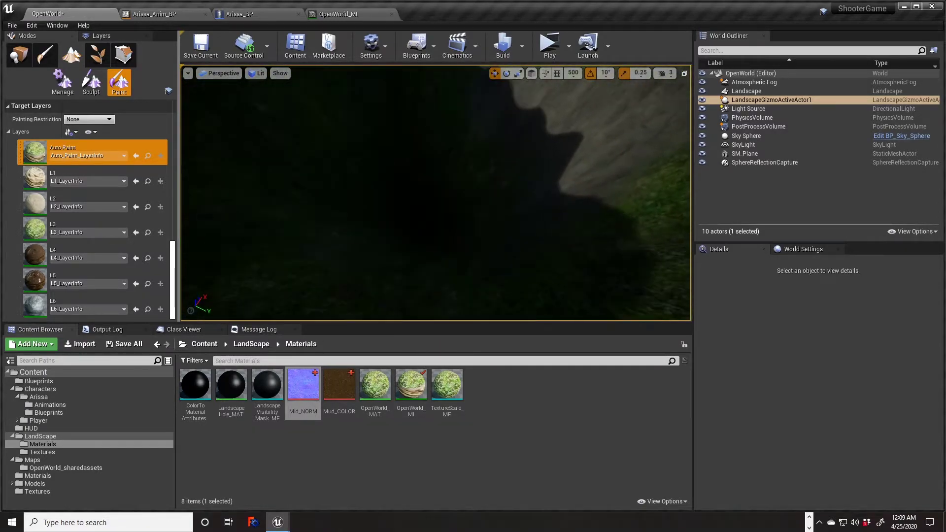
{"action": "key", "text": "w"}
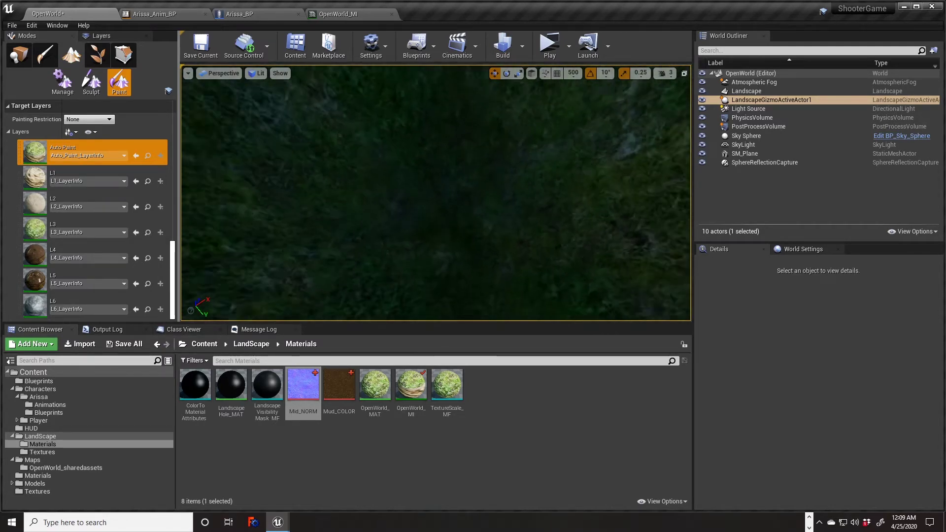
{"action": "key", "text": "w"}
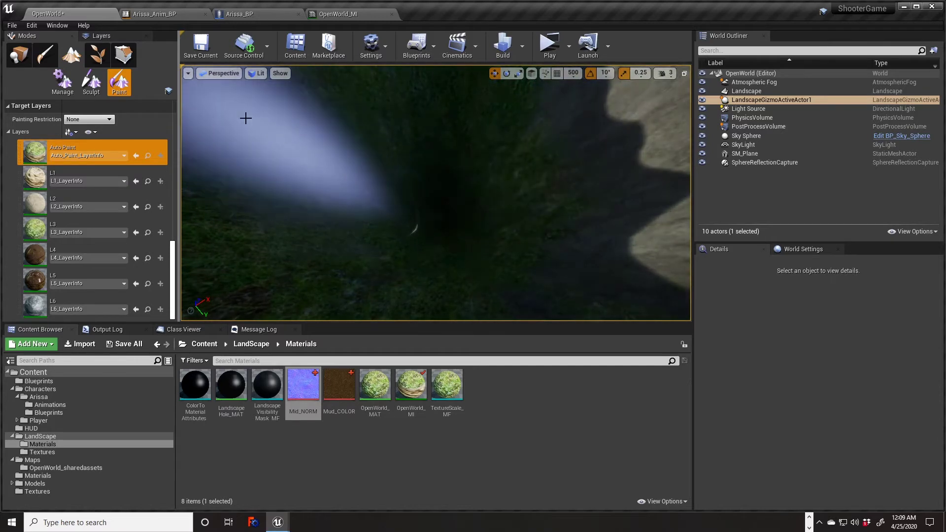
{"action": "left_click", "coordinate": [95, 89]}
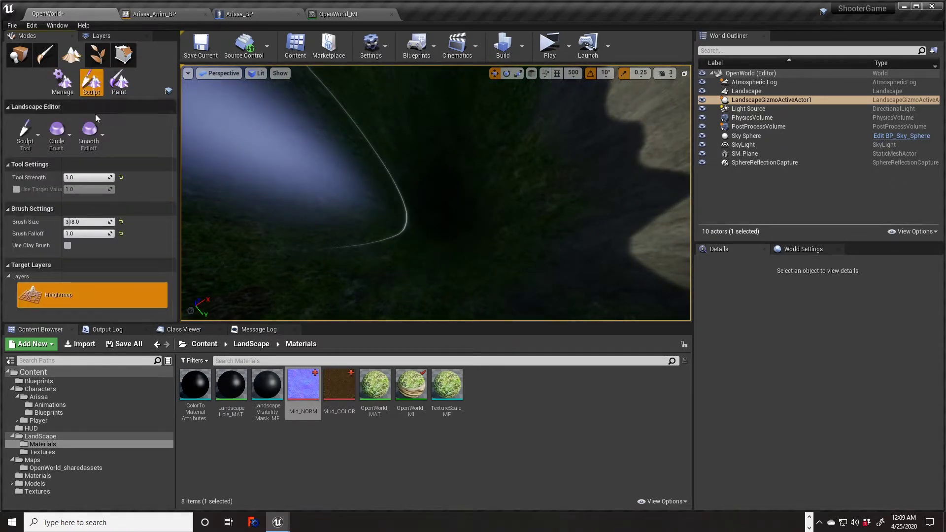
{"action": "left_click", "coordinate": [31, 141]}
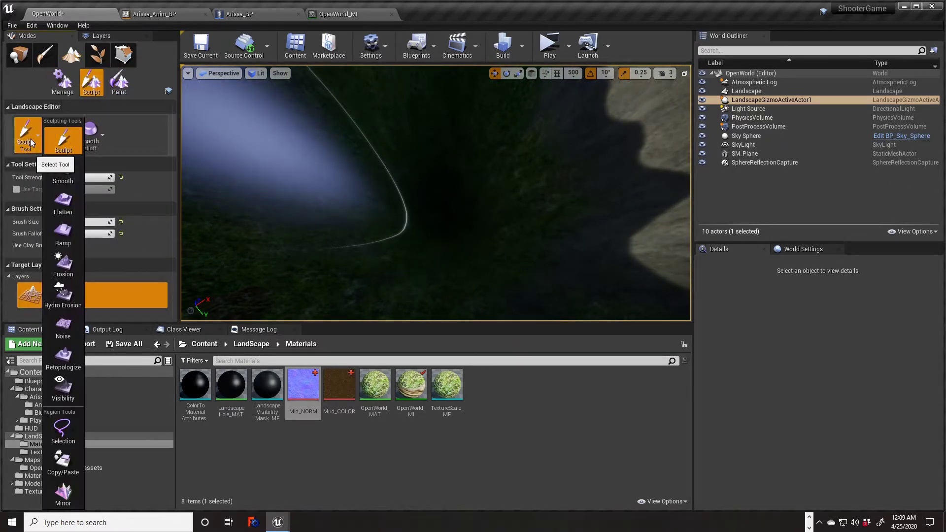
{"action": "left_click", "coordinate": [63, 202]}
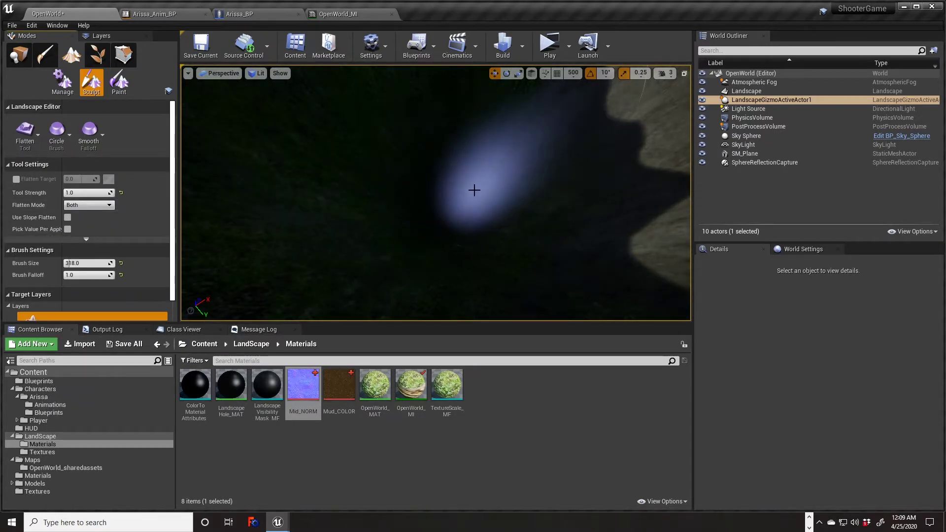
{"action": "left_click_drag", "start_coordinate": [508, 189], "coordinate": [482, 186]}
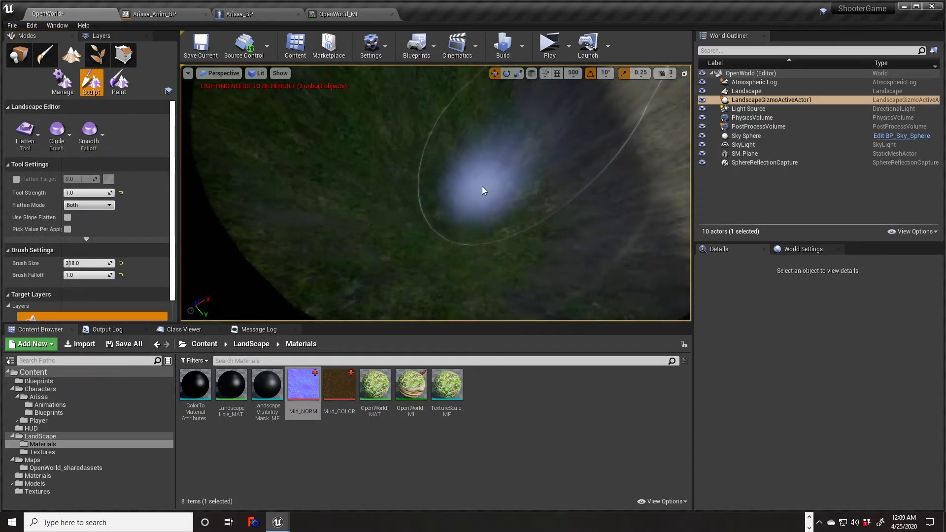
{"action": "right_click_drag", "start_coordinate": [446, 184], "coordinate": [392, 176]}
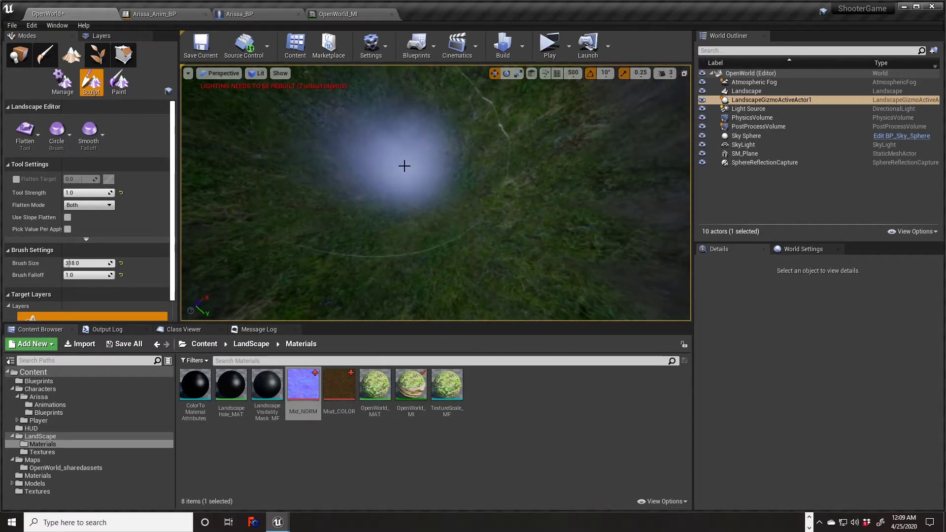
{"action": "right_click_drag", "start_coordinate": [537, 146], "coordinate": [536, 146]}
{"action": "right_click_drag", "start_coordinate": [188, 155], "coordinate": [188, 155]}
Step: Reshape the ground inside the shaded pit with the Sculpt tool
{"action": "left_click", "coordinate": [59, 149]}
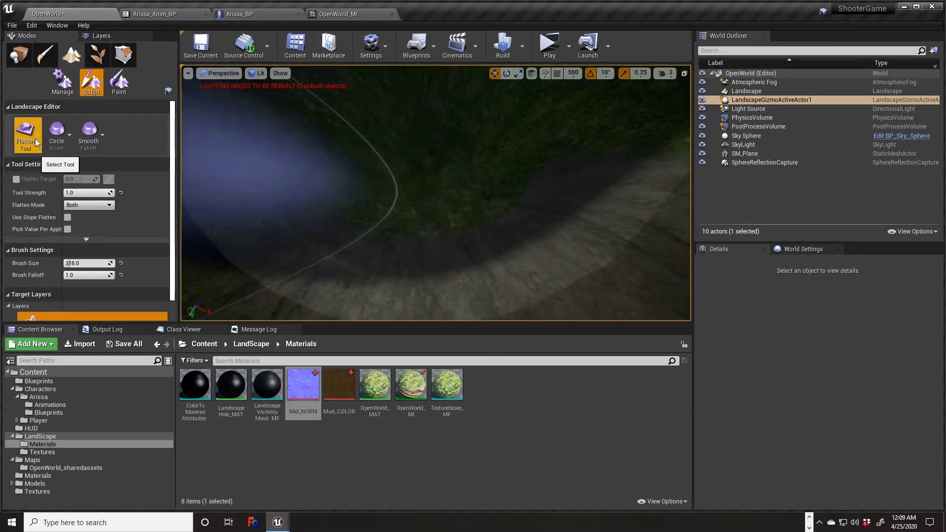
{"action": "left_click", "coordinate": [35, 142]}
{"action": "left_click", "coordinate": [79, 147]}
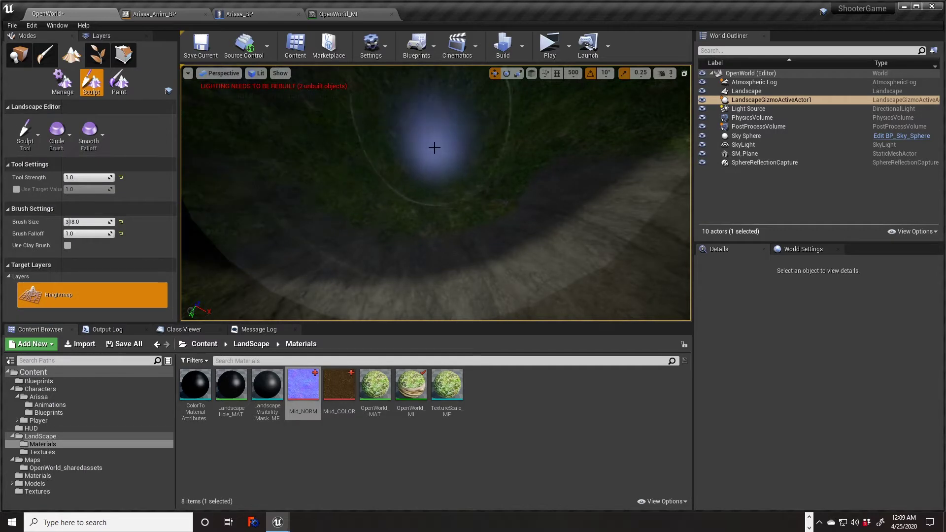
{"action": "mouse_move", "coordinate": [433, 147]}
{"action": "left_mouse_down"}
{"action": "mouse_move", "coordinate": [418, 148]}
{"action": "mouse_move", "coordinate": [442, 132]}
{"action": "mouse_move", "coordinate": [412, 138]}
{"action": "mouse_move", "coordinate": [429, 138]}
{"action": "left_mouse_up"}
{"action": "mouse_move", "coordinate": [429, 138]}
{"action": "right_mouse_down"}
{"action": "mouse_move", "coordinate": [463, 148]}
{"action": "mouse_move", "coordinate": [384, 163]}
{"action": "mouse_move", "coordinate": [467, 169]}
{"action": "right_mouse_up"}
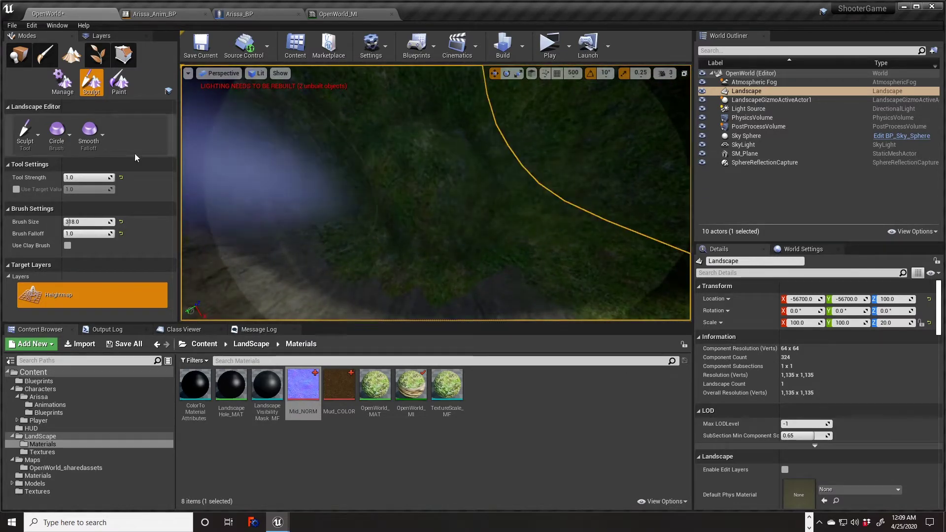
Step: Even out the sculpted ground at the base of the pit using the Flatten tool
{"action": "left_click", "coordinate": [35, 144]}
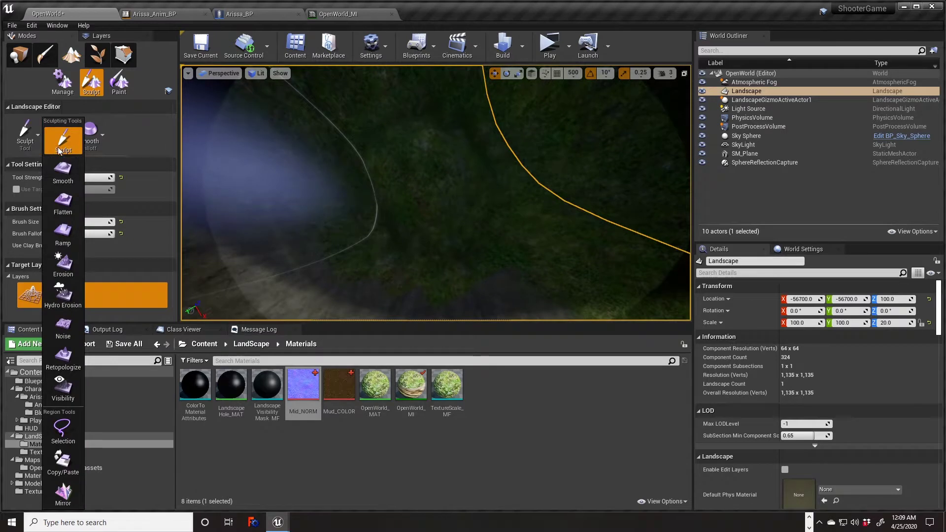
{"action": "left_click", "coordinate": [65, 199]}
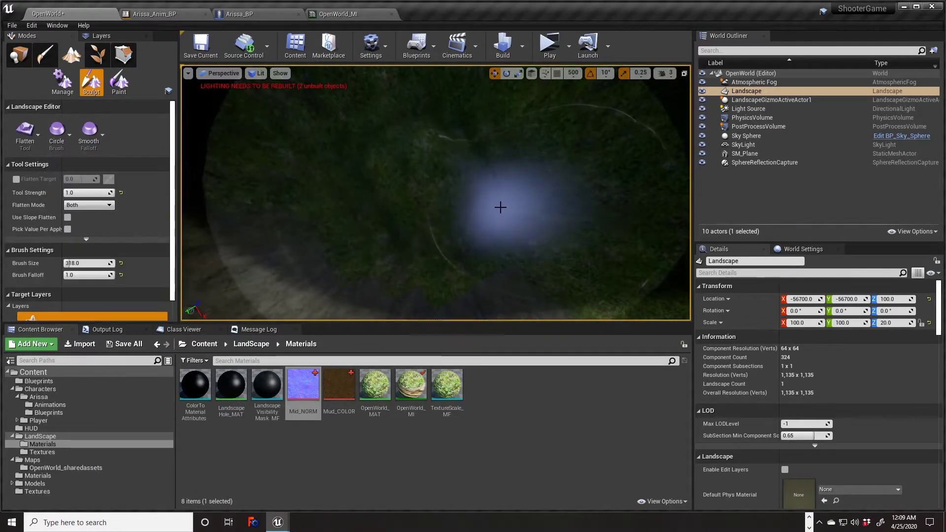
{"action": "mouse_move", "coordinate": [496, 204]}
{"action": "left_mouse_down"}
{"action": "mouse_move", "coordinate": [389, 190]}
{"action": "mouse_move", "coordinate": [460, 120]}
{"action": "mouse_move", "coordinate": [502, 198]}
{"action": "mouse_move", "coordinate": [390, 216]}
{"action": "mouse_move", "coordinate": [464, 184]}
{"action": "left_mouse_up"}
{"action": "mouse_move", "coordinate": [463, 185]}
{"action": "right_mouse_down"}
{"action": "mouse_move", "coordinate": [463, 158]}
{"action": "mouse_move", "coordinate": [557, 128]}
{"action": "mouse_move", "coordinate": [601, 99]}
{"action": "right_mouse_up"}
{"action": "right_click_drag", "start_coordinate": [390, 215], "coordinate": [406, 179]}
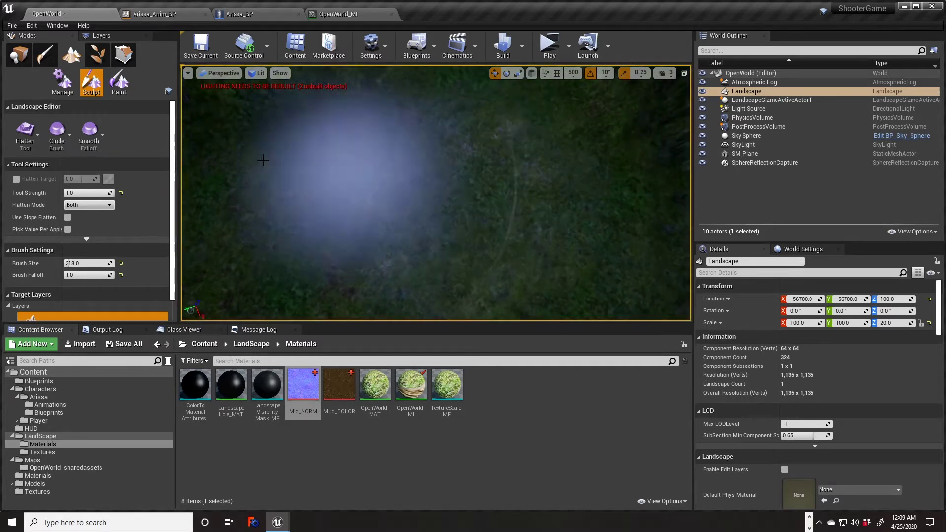
Step: Paint the L4 mud layer over the flattened grassy floor of the pit
{"action": "left_click", "coordinate": [120, 83]}
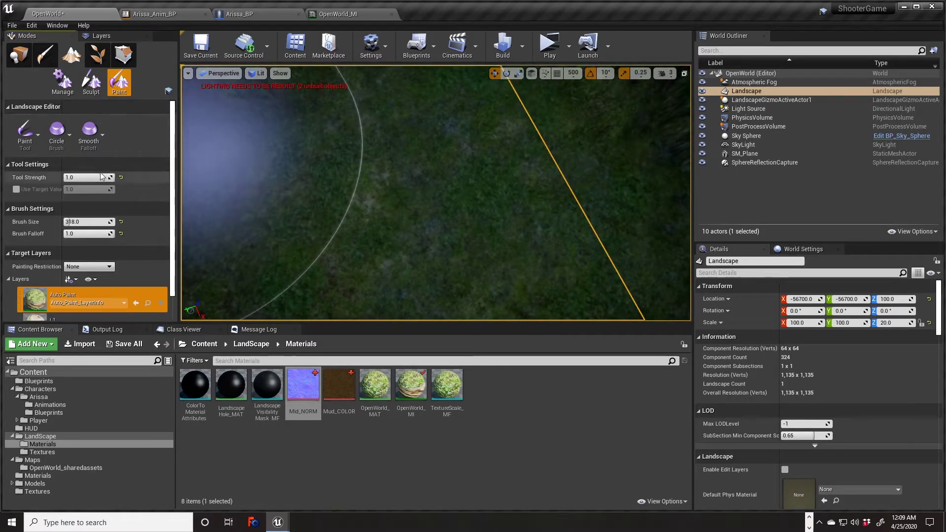
{"action": "scroll", "coordinate": [77, 290], "scroll_direction": "down", "scroll_amount": 6}
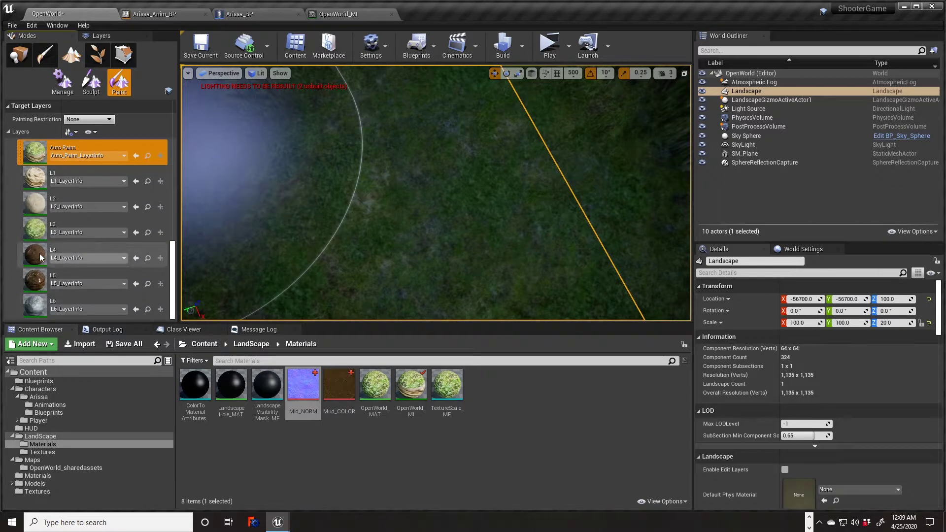
{"action": "left_click", "coordinate": [38, 256]}
{"action": "mouse_move", "coordinate": [422, 213]}
{"action": "left_mouse_down"}
{"action": "mouse_move", "coordinate": [449, 188]}
{"action": "mouse_move", "coordinate": [340, 224]}
{"action": "mouse_move", "coordinate": [359, 171]}
{"action": "left_mouse_up"}
{"action": "right_click_drag", "start_coordinate": [359, 171], "coordinate": [316, 171]}
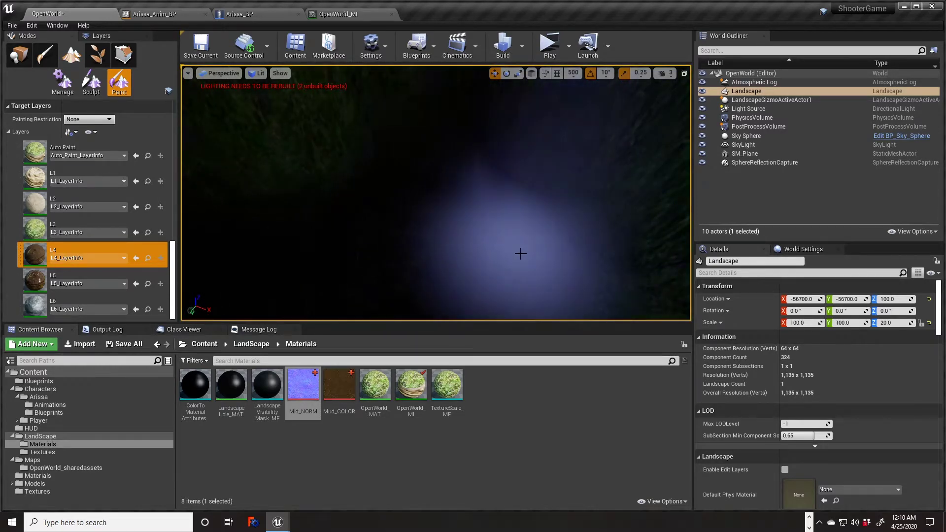
{"action": "right_click_drag", "start_coordinate": [520, 254], "coordinate": [616, 311]}
{"action": "right_click_drag", "start_coordinate": [581, 284], "coordinate": [457, 187]}
{"action": "mouse_move", "coordinate": [637, 199]}
{"action": "right_mouse_down"}
{"action": "mouse_move", "coordinate": [687, 155]}
{"action": "mouse_move", "coordinate": [631, 251]}
{"action": "mouse_move", "coordinate": [628, 276]}
{"action": "mouse_move", "coordinate": [598, 276]}
{"action": "mouse_move", "coordinate": [661, 193]}
{"action": "right_mouse_up"}
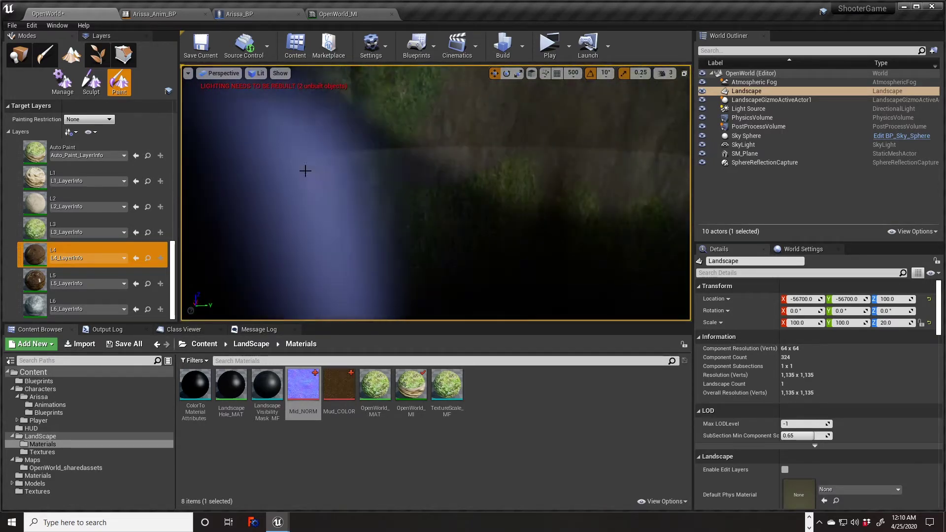
Step: Paint the L1 rock layer onto the steep walls surrounding the muddy pit floor
{"action": "left_click", "coordinate": [37, 180]}
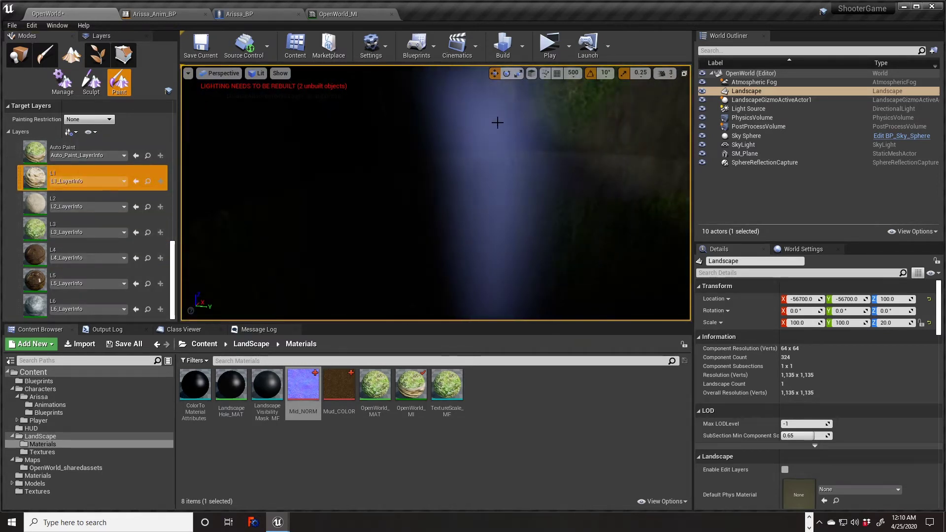
{"action": "left_click", "coordinate": [558, 132]}
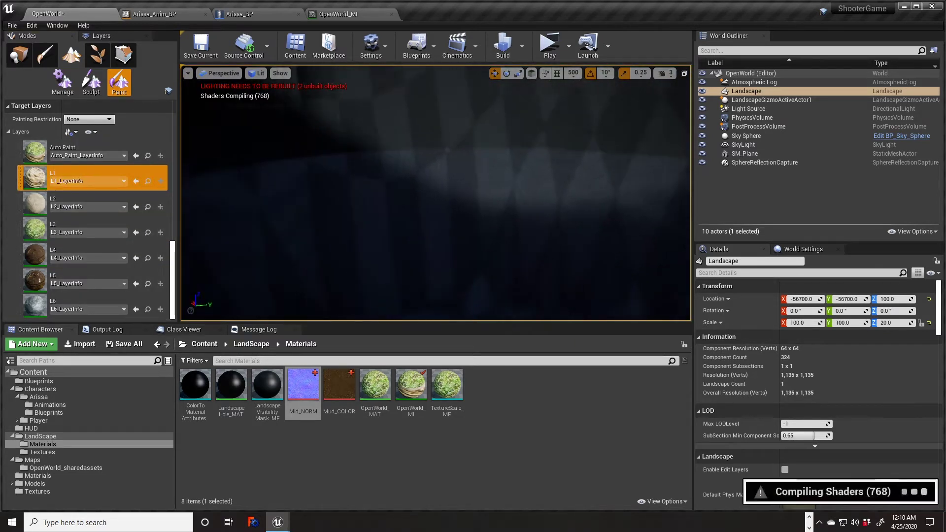
{"action": "mouse_move", "coordinate": [583, 162]}
{"action": "right_mouse_down"}
{"action": "mouse_move", "coordinate": [582, 197]}
{"action": "mouse_move", "coordinate": [583, 162]}
{"action": "right_mouse_up"}
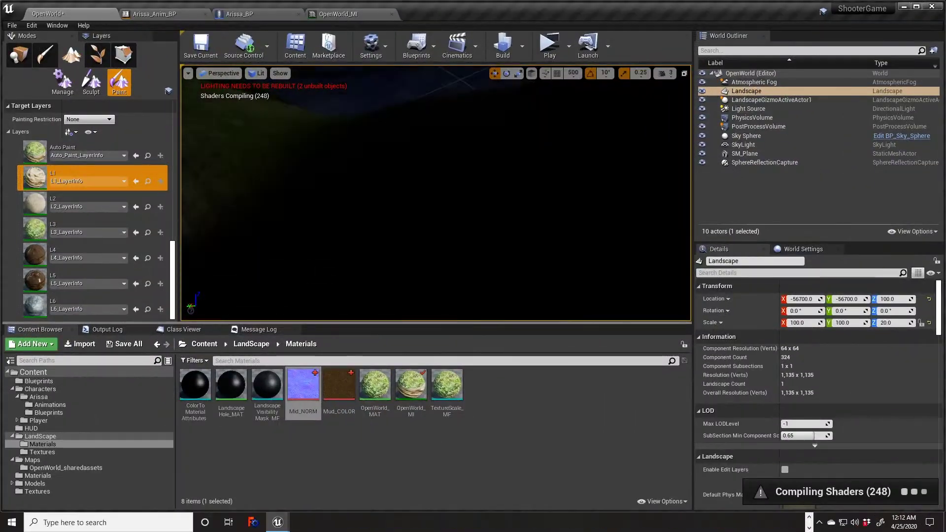
{"action": "mouse_move", "coordinate": [436, 192]}
{"action": "right_mouse_down"}
{"action": "mouse_move", "coordinate": [281, 193]}
{"action": "mouse_move", "coordinate": [325, 261]}
{"action": "mouse_move", "coordinate": [355, 257]}
{"action": "right_mouse_up"}
{"action": "mouse_move", "coordinate": [498, 207]}
{"action": "right_mouse_down"}
{"action": "mouse_move", "coordinate": [497, 172]}
{"action": "mouse_move", "coordinate": [498, 189]}
{"action": "mouse_move", "coordinate": [640, 184]}
{"action": "right_mouse_up"}
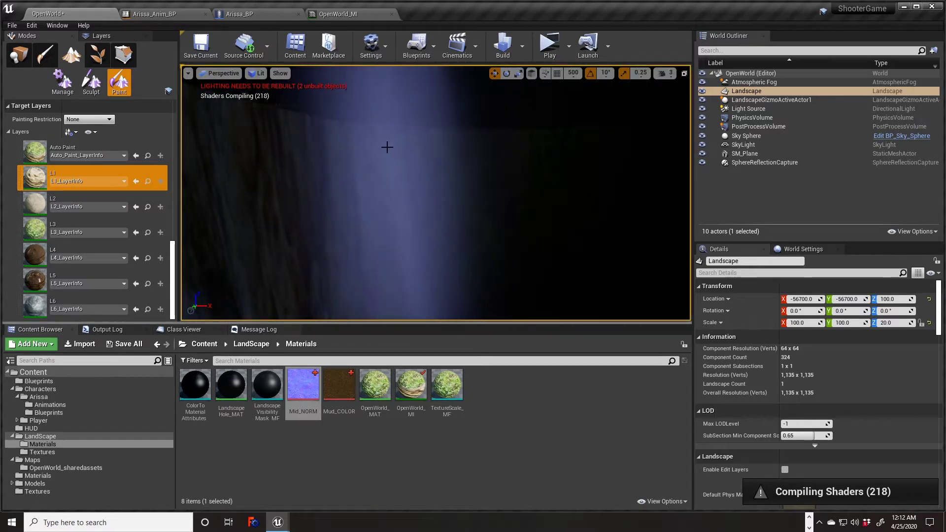
{"action": "right_click_drag", "start_coordinate": [345, 127], "coordinate": [399, 178]}
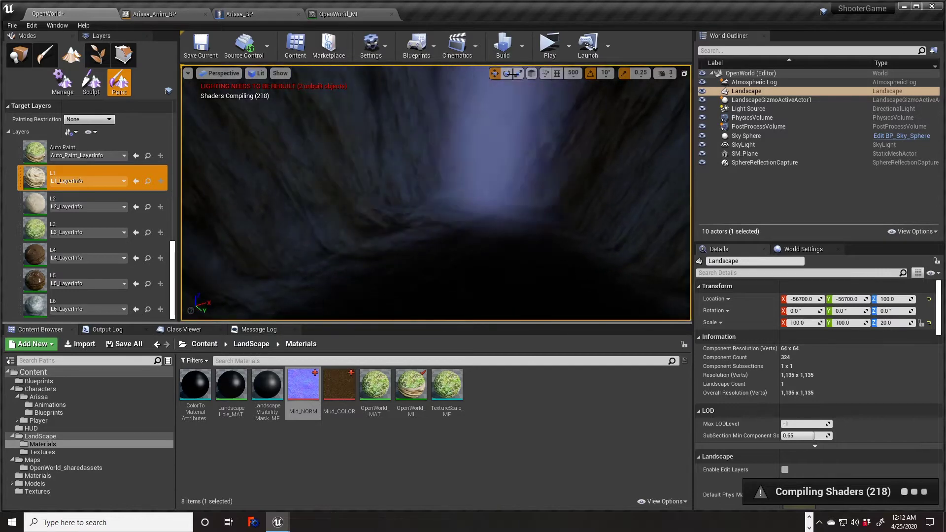
{"action": "right_click_drag", "start_coordinate": [628, 66], "coordinate": [604, 77]}
{"action": "right_click_drag", "start_coordinate": [475, 111], "coordinate": [475, 112]}
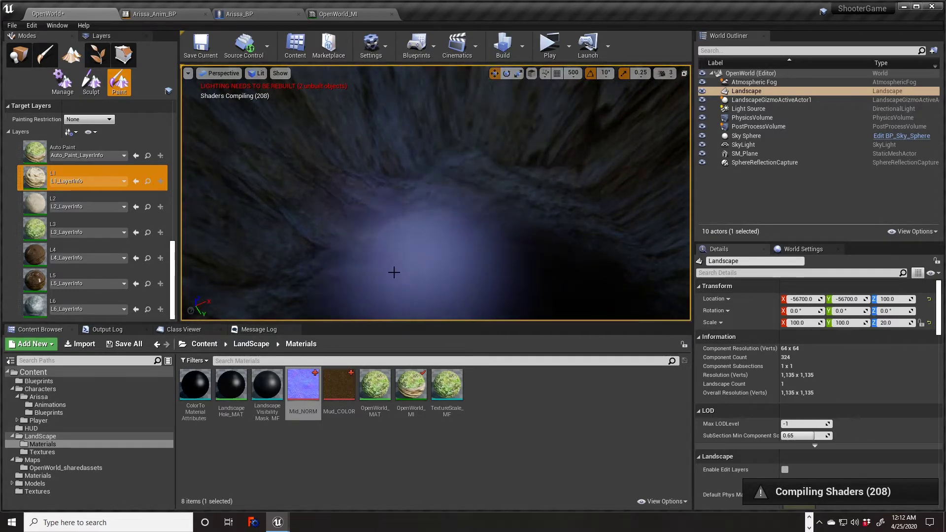
Step: Paint the L4 mud layer along the pit floor where it meets the rock walls
{"action": "left_click", "coordinate": [41, 254]}
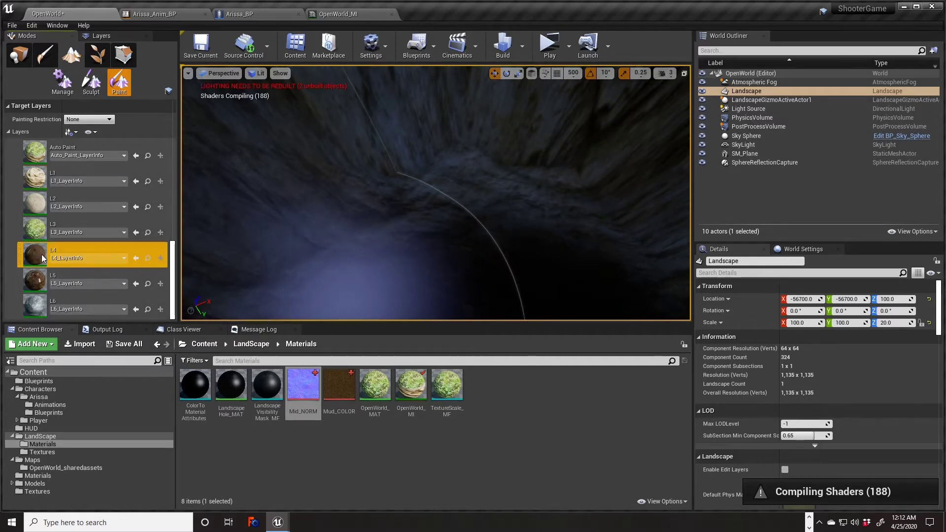
{"action": "right_click_drag", "start_coordinate": [524, 292], "coordinate": [524, 291]}
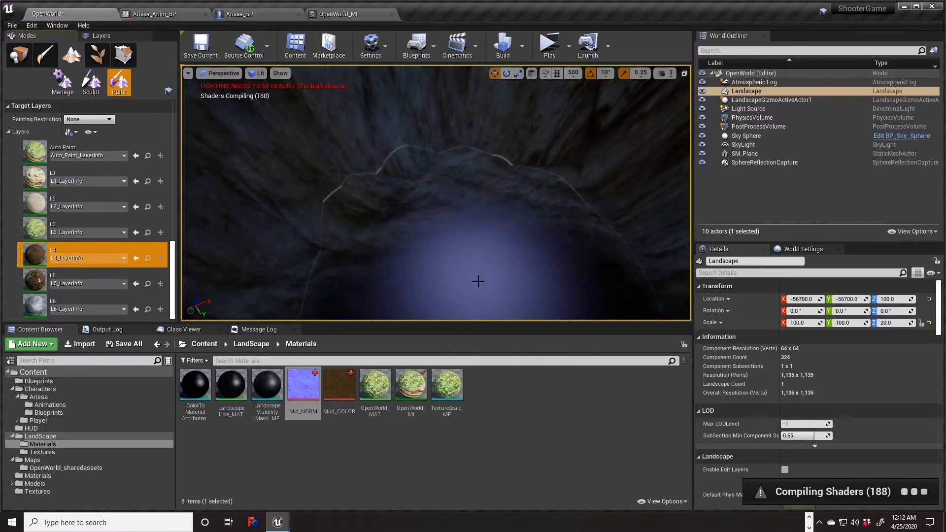
{"action": "right_click_drag", "start_coordinate": [606, 294], "coordinate": [606, 294]}
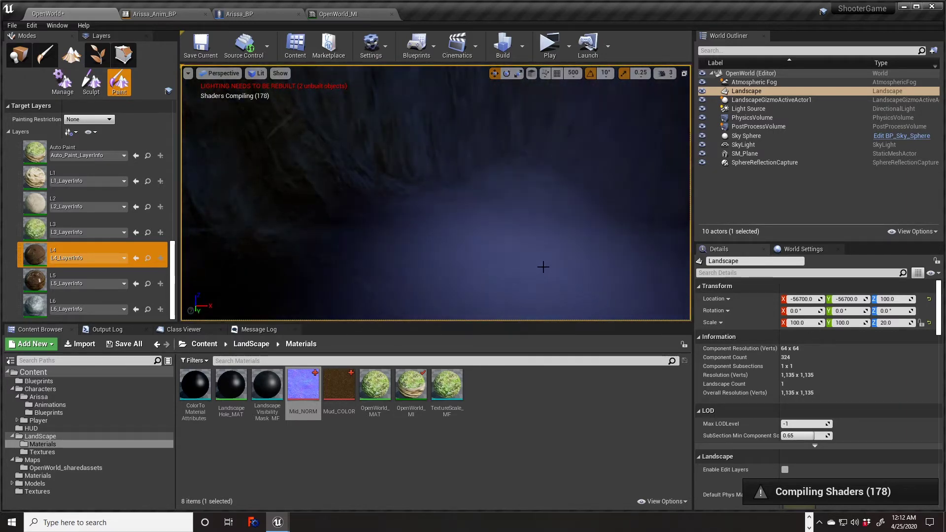
{"action": "mouse_move", "coordinate": [323, 306]}
{"action": "right_mouse_down"}
{"action": "mouse_move", "coordinate": [340, 300]}
{"action": "mouse_move", "coordinate": [306, 281]}
{"action": "mouse_move", "coordinate": [553, 271]}
{"action": "mouse_move", "coordinate": [538, 245]}
{"action": "right_mouse_up"}
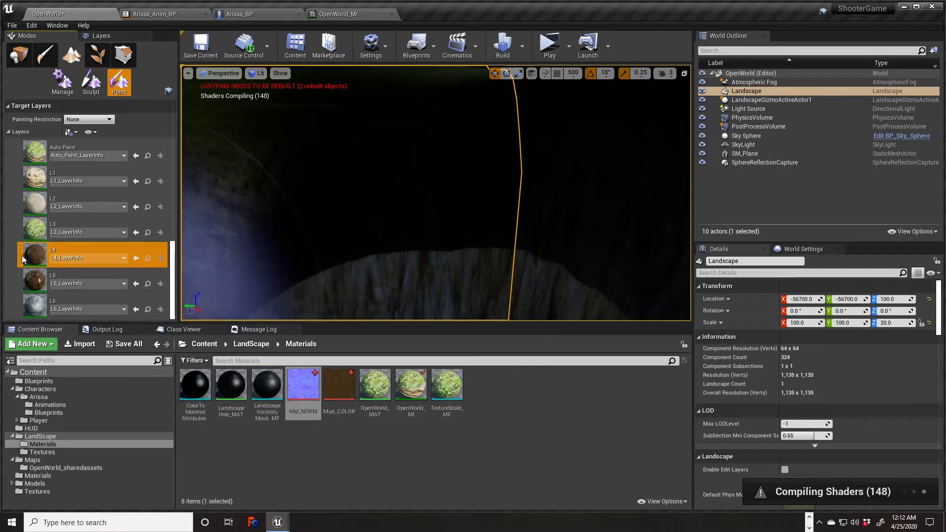
Step: Paint the L1 rock layer onto the remaining steep slopes around the pit
{"action": "left_click", "coordinate": [39, 178]}
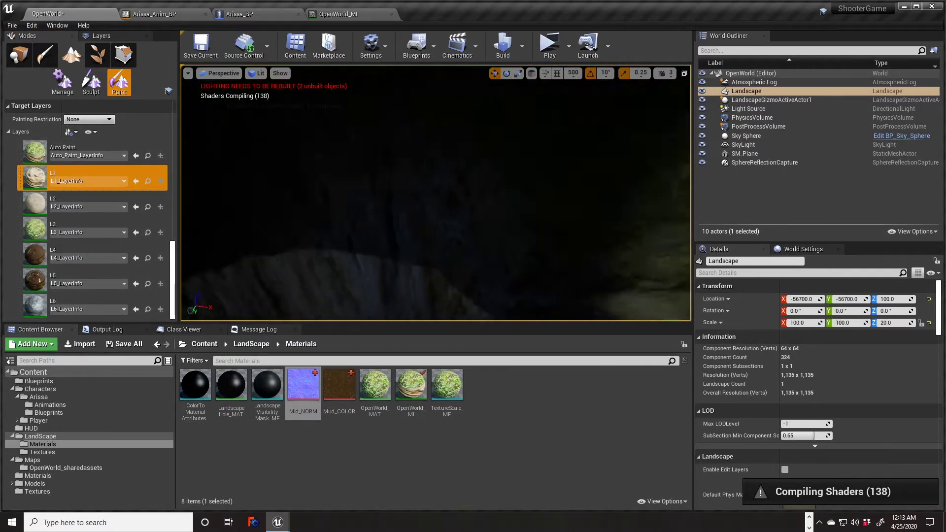
{"action": "right_click_drag", "start_coordinate": [616, 268], "coordinate": [685, 268]}
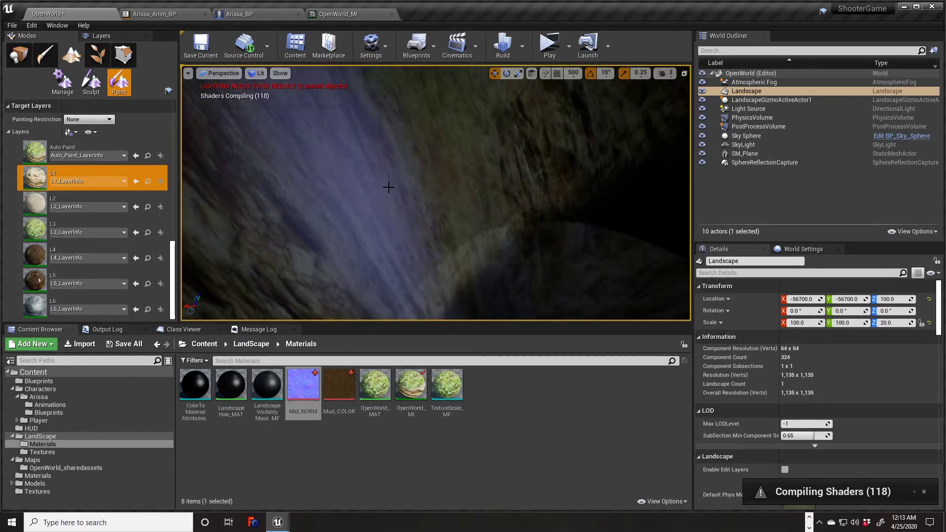
{"action": "right_click_drag", "start_coordinate": [536, 159], "coordinate": [536, 98]}
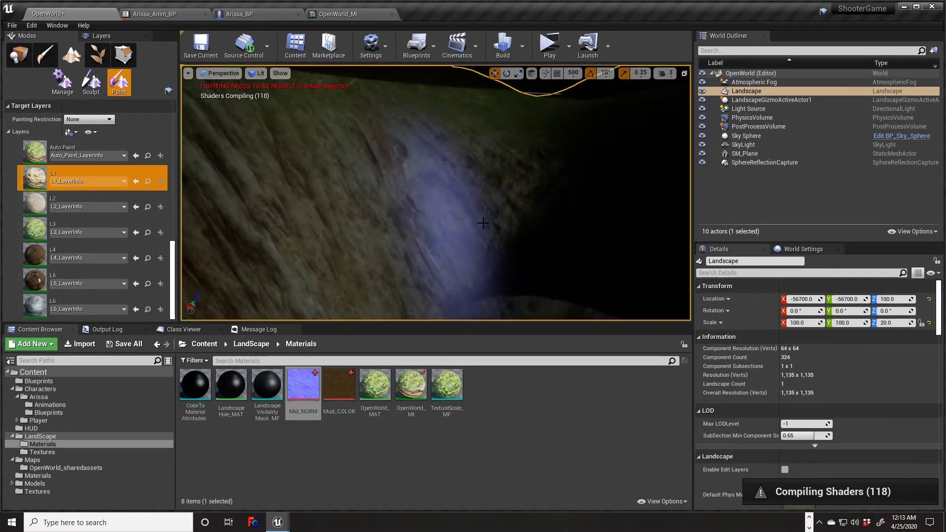
{"action": "mouse_move", "coordinate": [574, 205]}
{"action": "right_mouse_down"}
{"action": "mouse_move", "coordinate": [575, 148]}
{"action": "mouse_move", "coordinate": [685, 227]}
{"action": "mouse_move", "coordinate": [574, 205]}
{"action": "right_mouse_up"}
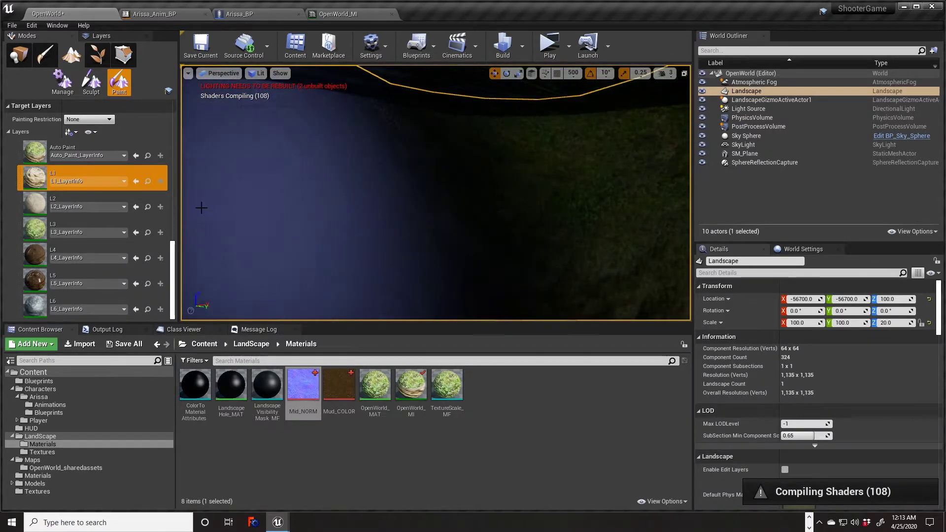
Step: Paint the L4 mud layer on the dark ground leading from the rock slopes toward the grassy ridge
{"action": "left_click", "coordinate": [19, 253]}
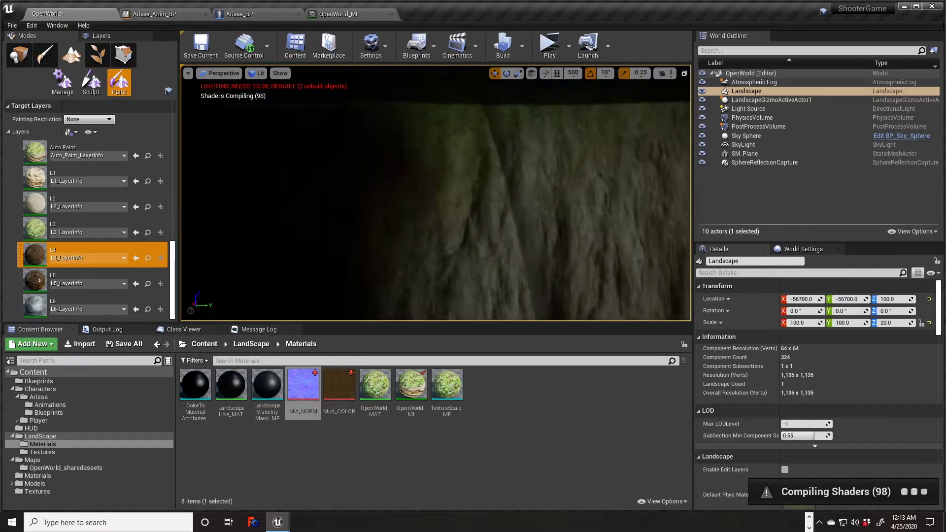
{"action": "right_click_drag", "start_coordinate": [435, 192], "coordinate": [436, 193]}
{"action": "right_click_drag", "start_coordinate": [574, 205], "coordinate": [575, 205]}
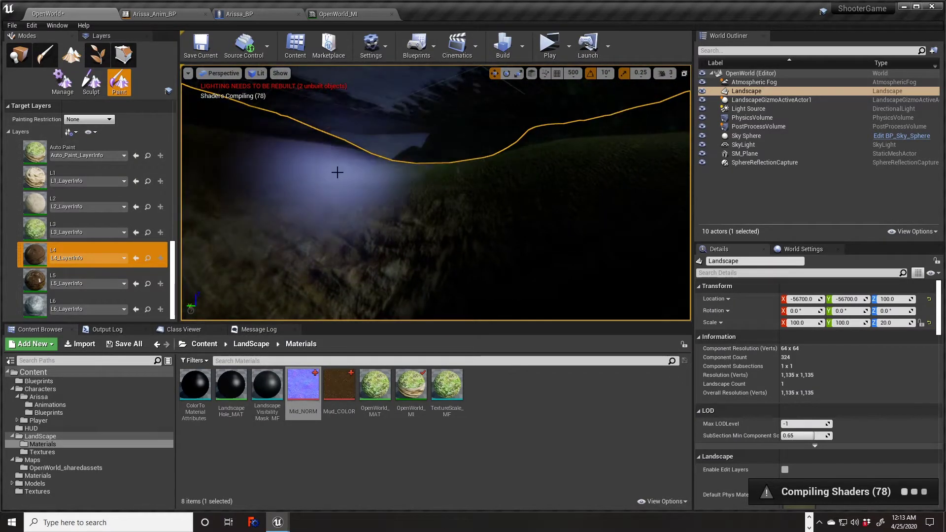
{"action": "right_click_drag", "start_coordinate": [452, 162], "coordinate": [428, 152]}
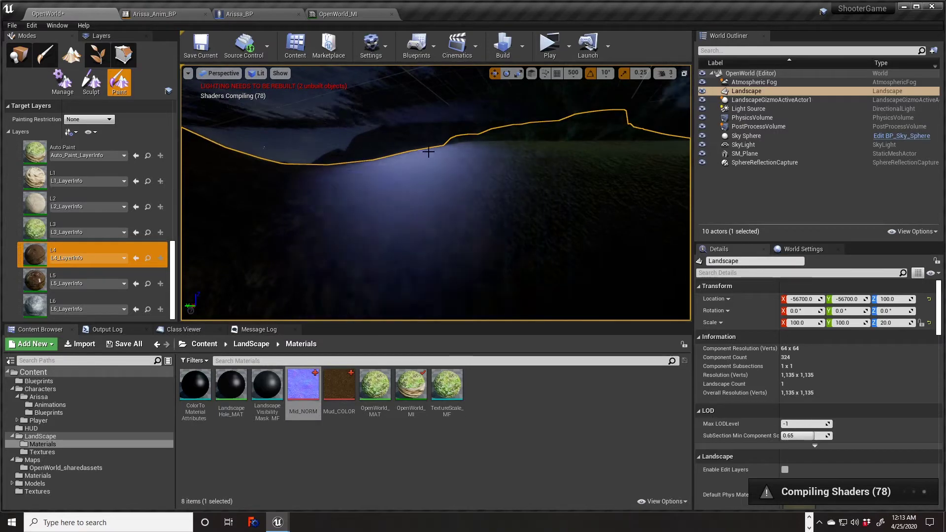
Step: Examine the painted pit, its muddy banks and the water surface from several sides
{"action": "mouse_move", "coordinate": [260, 145]}
{"action": "right_mouse_down"}
{"action": "mouse_move", "coordinate": [188, 188]}
{"action": "mouse_move", "coordinate": [293, 158]}
{"action": "right_mouse_up"}
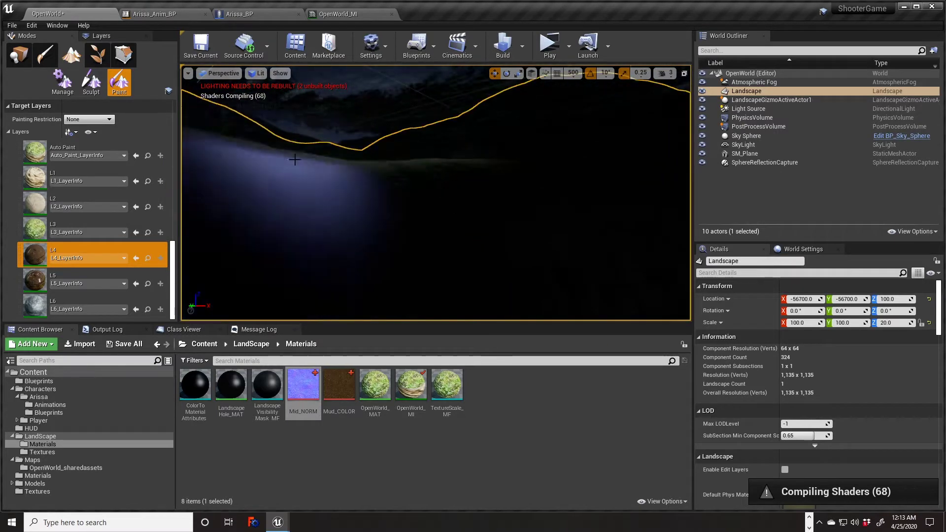
{"action": "right_click_drag", "start_coordinate": [462, 178], "coordinate": [462, 178]}
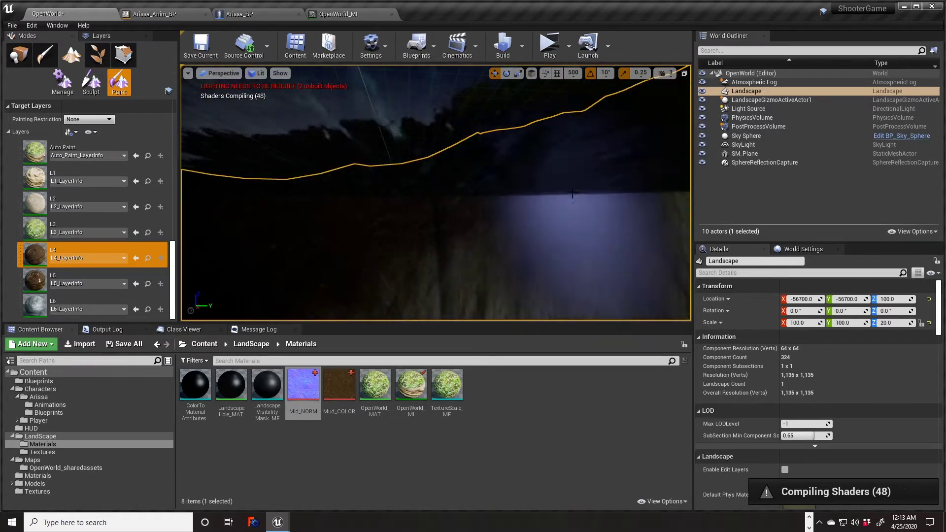
{"action": "right_click_drag", "start_coordinate": [434, 199], "coordinate": [434, 199]}
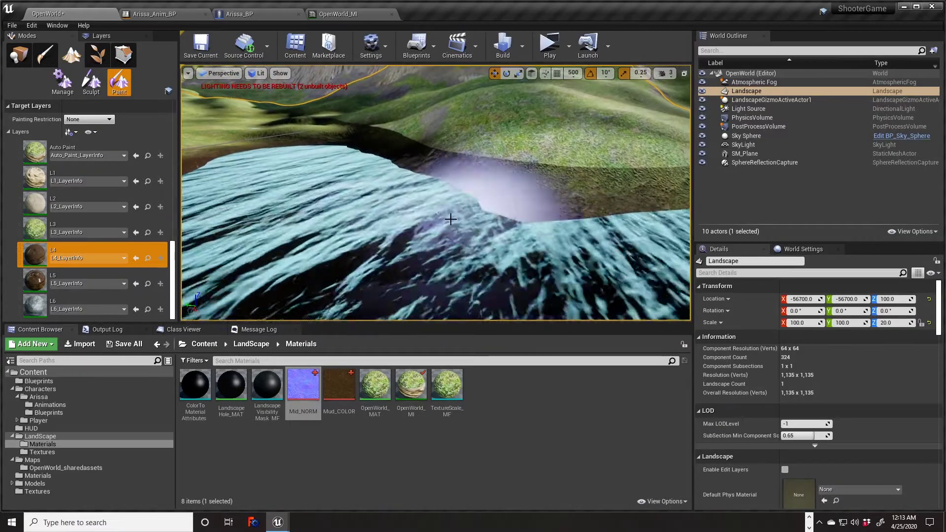
{"action": "right_click_drag", "start_coordinate": [567, 212], "coordinate": [364, 207]}
{"action": "right_click_drag", "start_coordinate": [629, 247], "coordinate": [368, 238]}
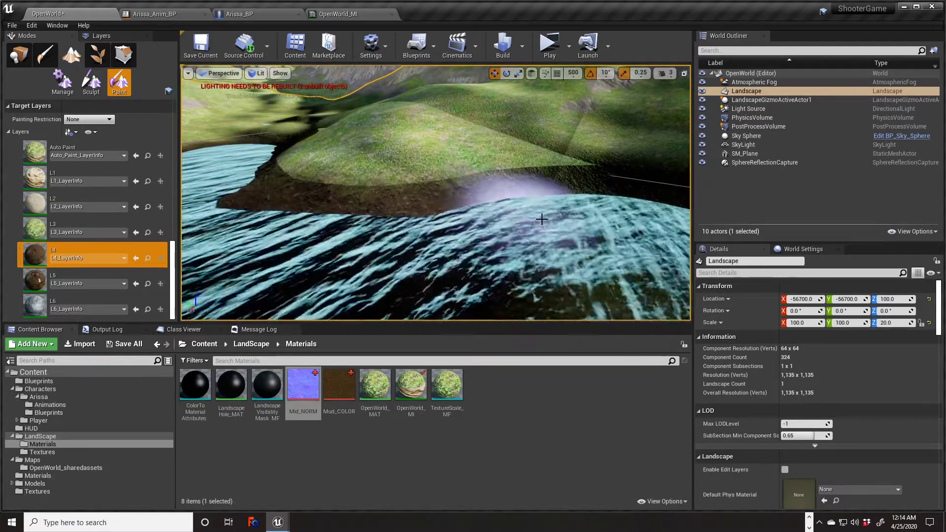
{"action": "right_click_drag", "start_coordinate": [544, 215], "coordinate": [604, 216]}
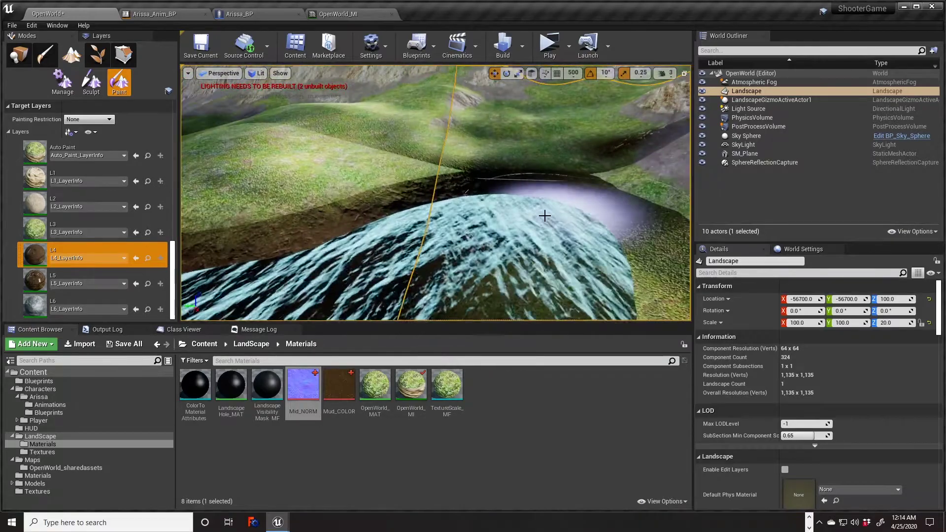
{"action": "right_click_drag", "start_coordinate": [628, 289], "coordinate": [284, 232]}
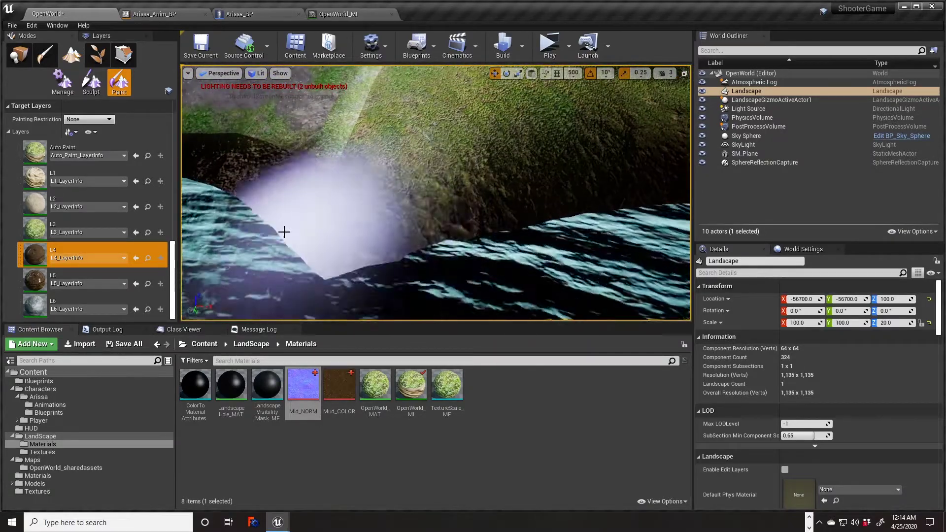
{"action": "mouse_move", "coordinate": [508, 238]}
{"action": "right_mouse_down"}
{"action": "mouse_move", "coordinate": [359, 281]}
{"action": "mouse_move", "coordinate": [463, 247]}
{"action": "mouse_move", "coordinate": [468, 263]}
{"action": "mouse_move", "coordinate": [430, 261]}
{"action": "right_mouse_up"}
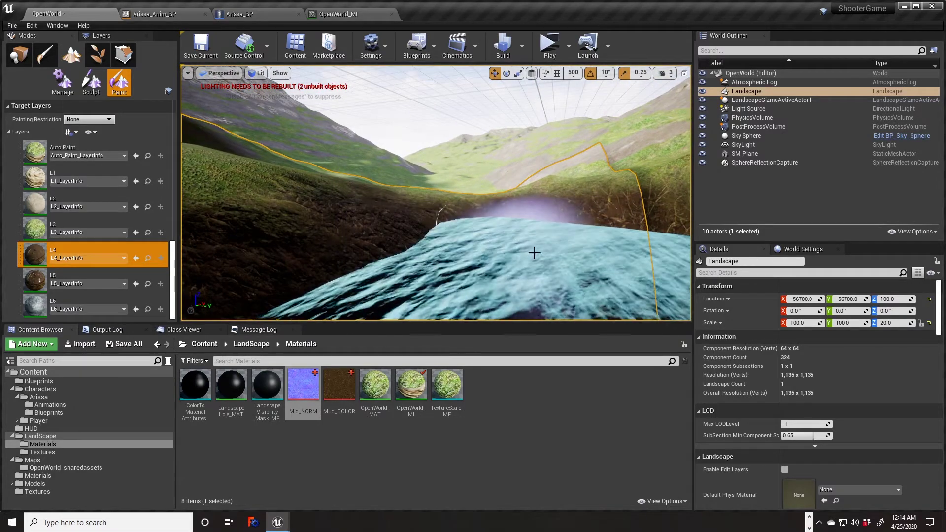
Step: Make L2 the active paint layer and inspect the bank slopes along the water
{"action": "left_click", "coordinate": [37, 207]}
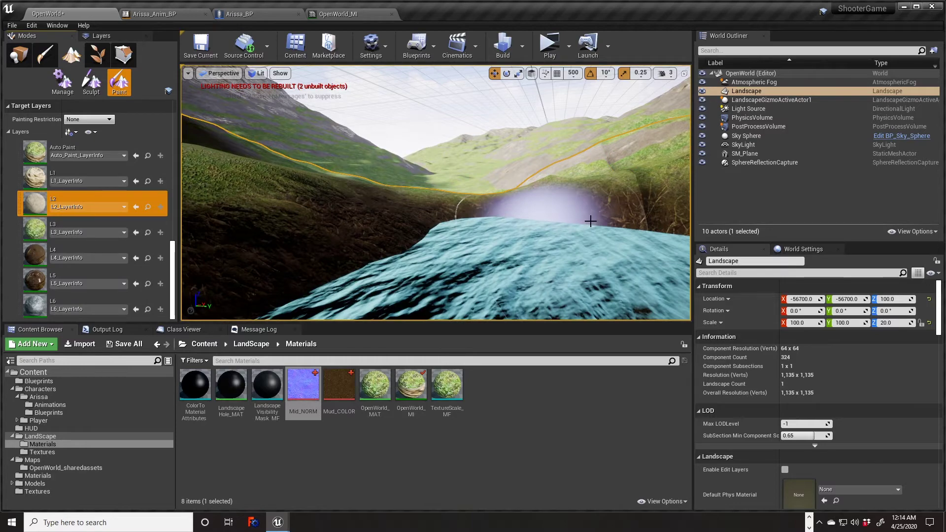
{"action": "right_click_drag", "start_coordinate": [579, 224], "coordinate": [655, 227]}
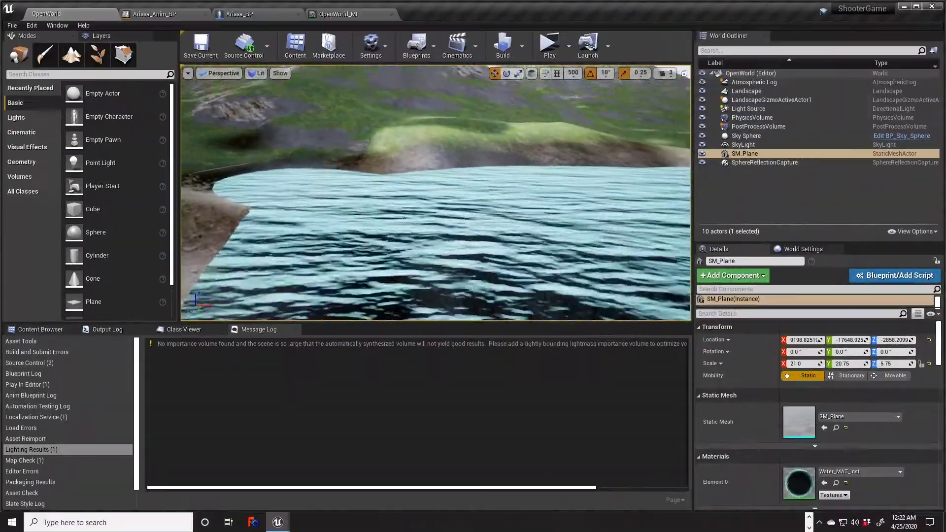
{"action": "right_click_drag", "start_coordinate": [436, 192], "coordinate": [529, 157]}
{"action": "right_click_drag", "start_coordinate": [466, 160], "coordinate": [345, 164]}
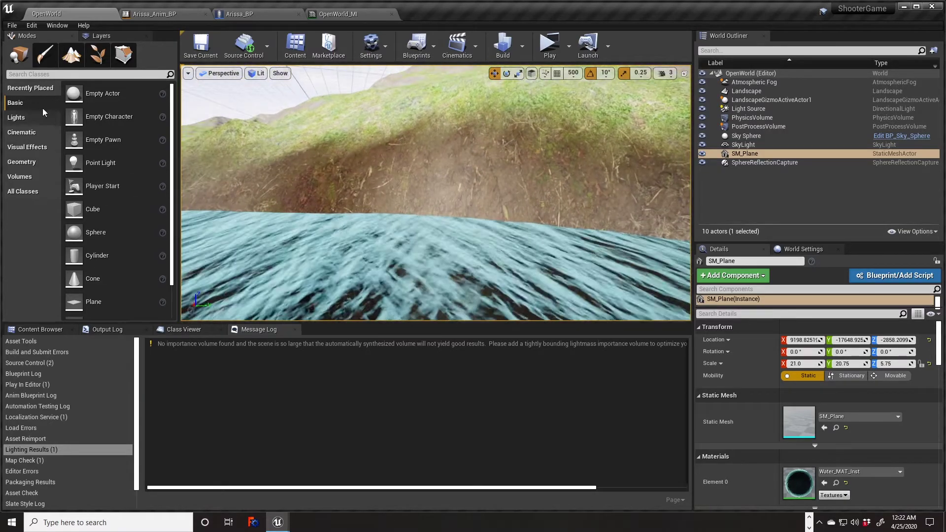
Step: Resume landscape painting and apply the L4 mud layer along the banks above the waterline
{"action": "left_click", "coordinate": [72, 56]}
{"action": "left_click", "coordinate": [119, 81]}
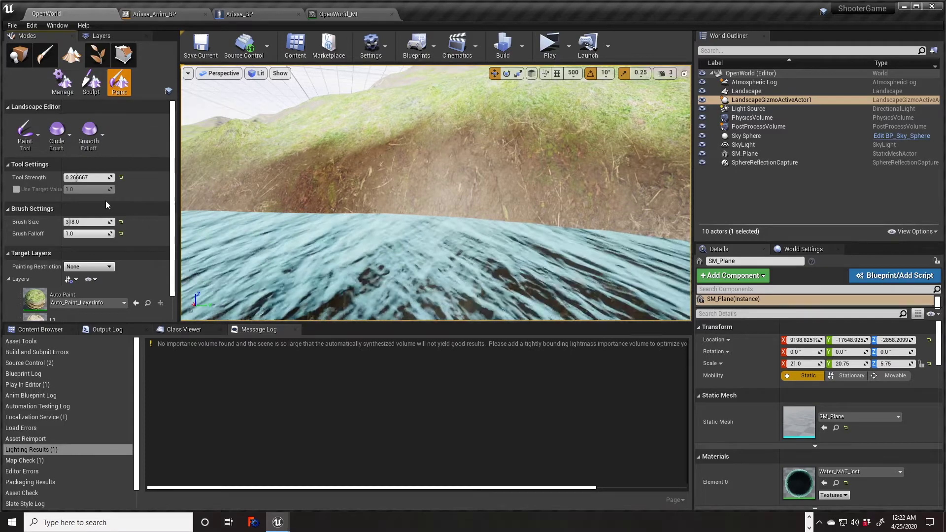
{"action": "scroll", "coordinate": [104, 205], "scroll_direction": "down", "scroll_amount": 5}
{"action": "left_click", "coordinate": [66, 254]}
{"action": "scroll", "coordinate": [59, 176], "scroll_direction": "up", "scroll_amount": 5}
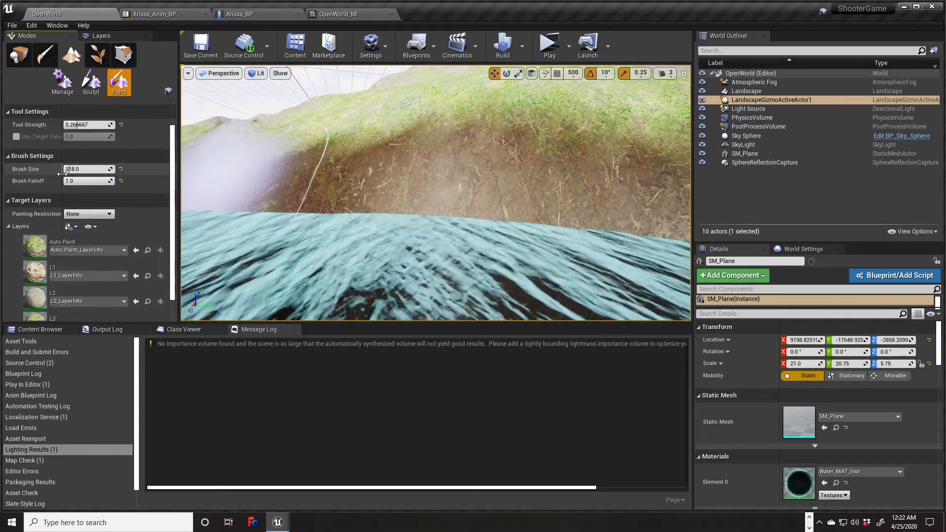
{"action": "mouse_move", "coordinate": [372, 178]}
{"action": "left_mouse_down"}
{"action": "mouse_move", "coordinate": [401, 220]}
{"action": "mouse_move", "coordinate": [640, 227]}
{"action": "left_mouse_up"}
{"action": "right_click_drag", "start_coordinate": [568, 229], "coordinate": [665, 220]}
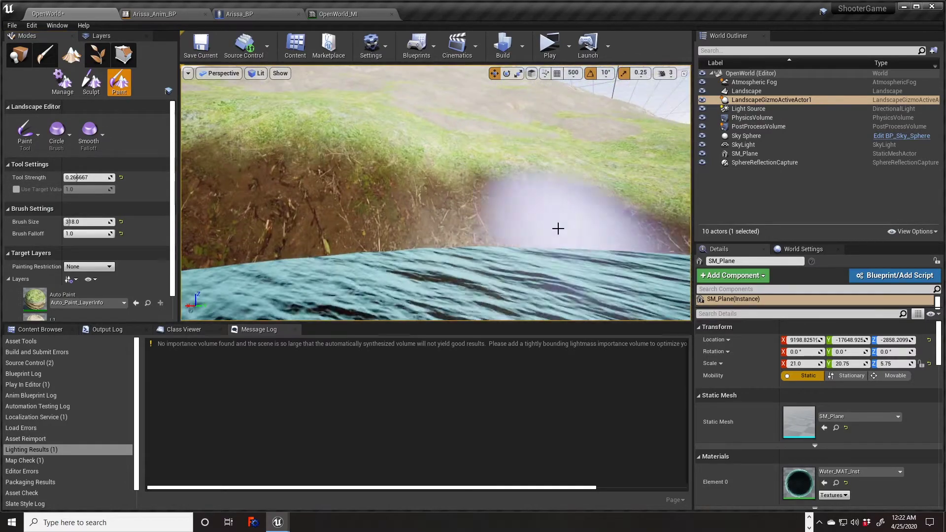
{"action": "right_click_drag", "start_coordinate": [561, 235], "coordinate": [680, 239]}
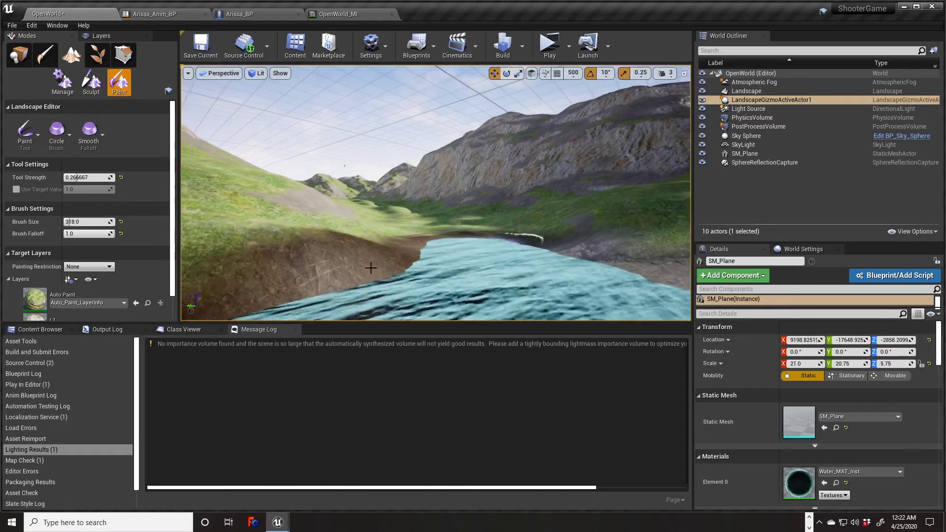
{"action": "mouse_move", "coordinate": [315, 290]}
{"action": "right_mouse_down"}
{"action": "mouse_move", "coordinate": [441, 268]}
{"action": "mouse_move", "coordinate": [481, 289]}
{"action": "right_mouse_up"}
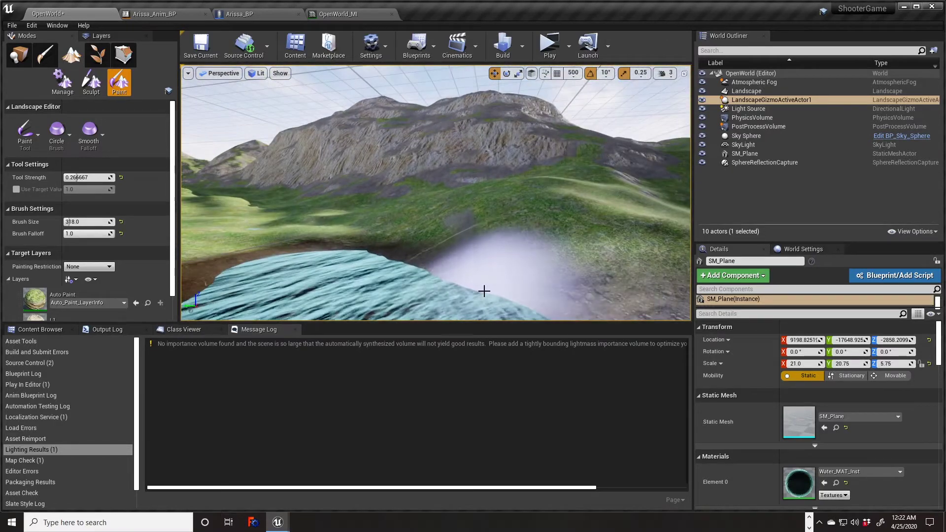
{"action": "right_click_drag", "start_coordinate": [588, 315], "coordinate": [463, 302]}
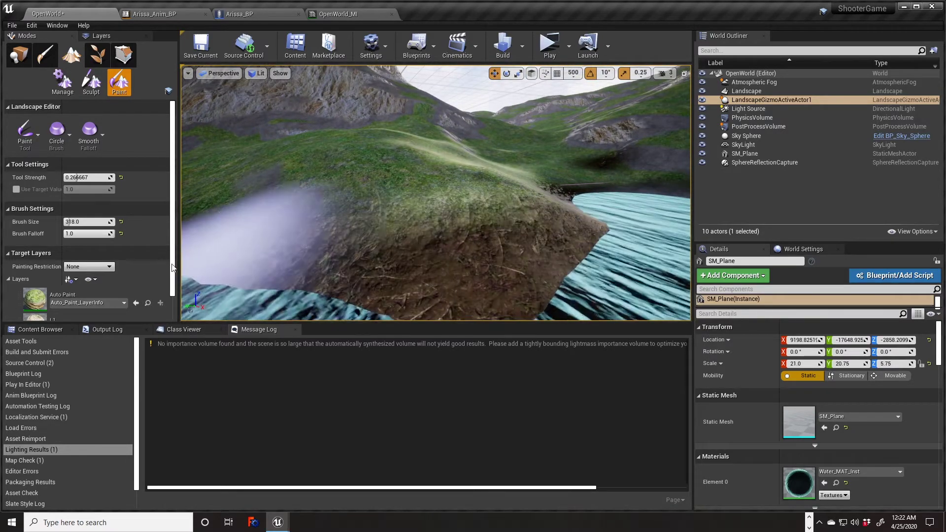
Step: Reduce the brush size to 72 for finer L4 mud painting close to the water's edge
{"action": "right_click_drag", "start_coordinate": [413, 304], "coordinate": [409, 282]}
{"action": "right_click_drag", "start_coordinate": [279, 296], "coordinate": [279, 296]}
{"action": "right_click_drag", "start_coordinate": [579, 279], "coordinate": [579, 279]}
{"action": "mouse_move", "coordinate": [683, 246]}
{"action": "right_mouse_down"}
{"action": "mouse_move", "coordinate": [614, 257]}
{"action": "mouse_move", "coordinate": [609, 243]}
{"action": "mouse_move", "coordinate": [281, 253]}
{"action": "right_mouse_up"}
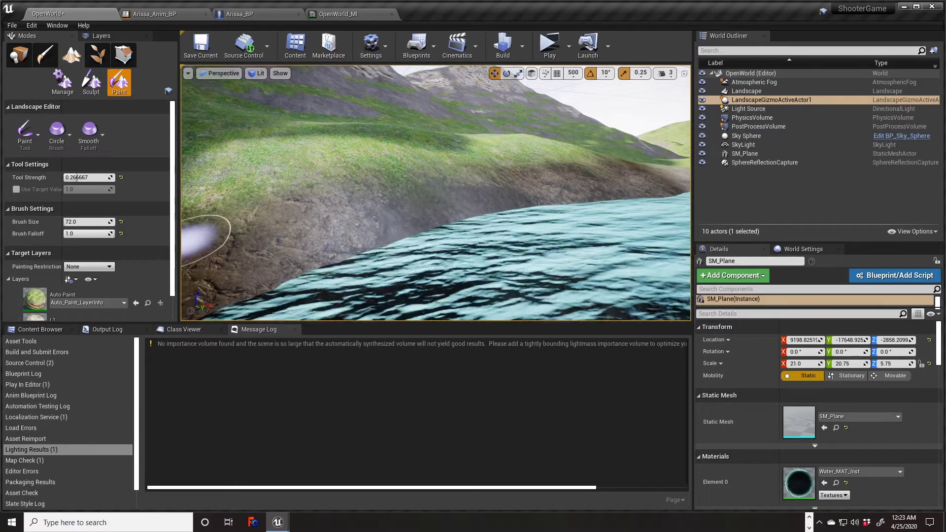
Step: Paint the L5 layer onto the bank right at the water's edge
{"action": "scroll", "coordinate": [72, 296], "scroll_direction": "down", "scroll_amount": 5}
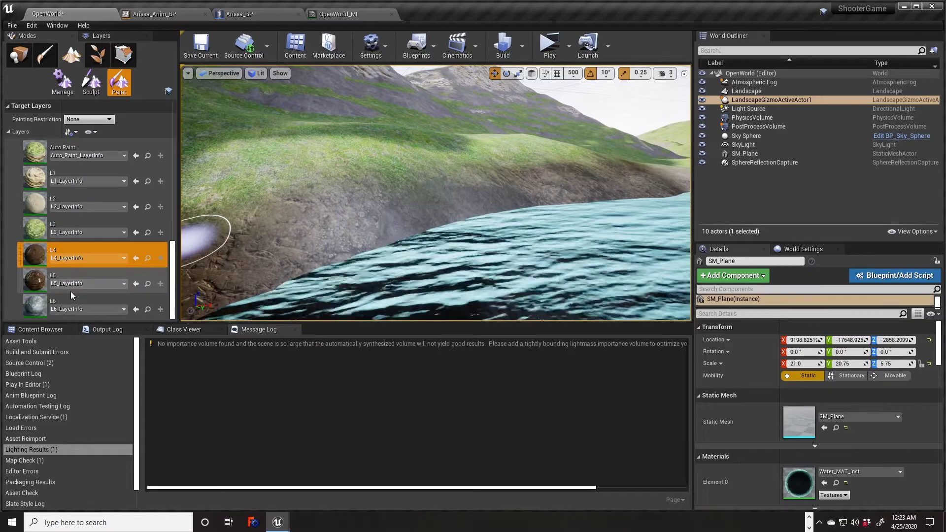
{"action": "left_click", "coordinate": [37, 285]}
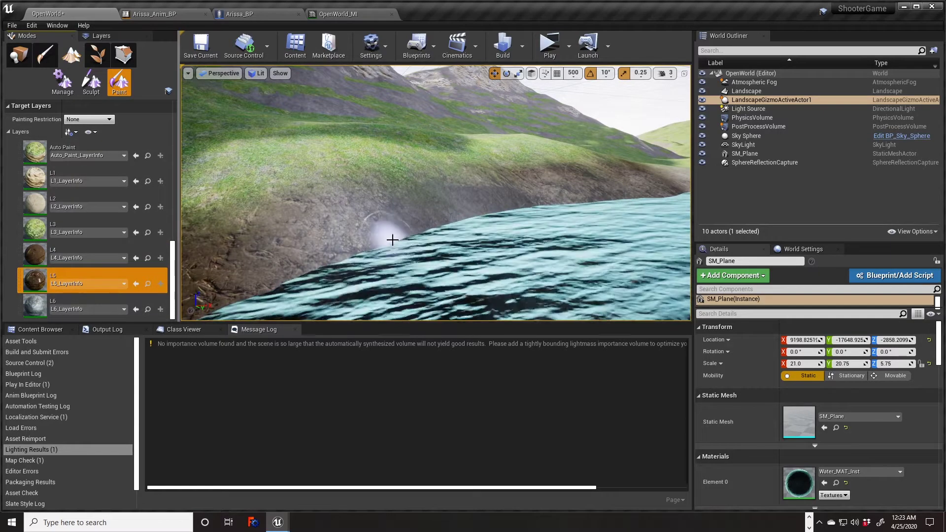
{"action": "left_click_drag", "start_coordinate": [399, 240], "coordinate": [417, 238]}
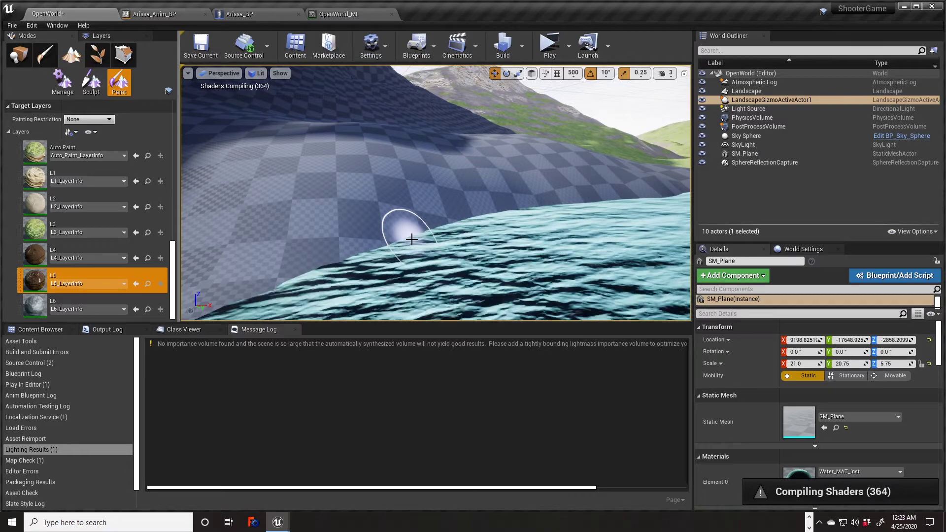
{"action": "mouse_move", "coordinate": [412, 239]}
{"action": "right_mouse_down"}
{"action": "mouse_move", "coordinate": [473, 197]}
{"action": "mouse_move", "coordinate": [425, 228]}
{"action": "right_mouse_up"}
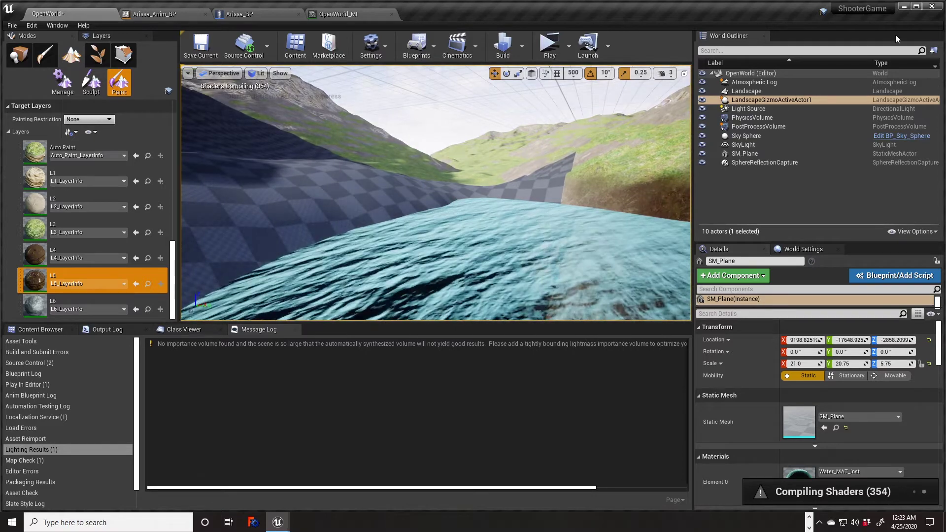
Step: Switch to the maximized Epic Games Launcher and open the Unreal Engine Marketplace
{"action": "left_click", "coordinate": [904, 7]}
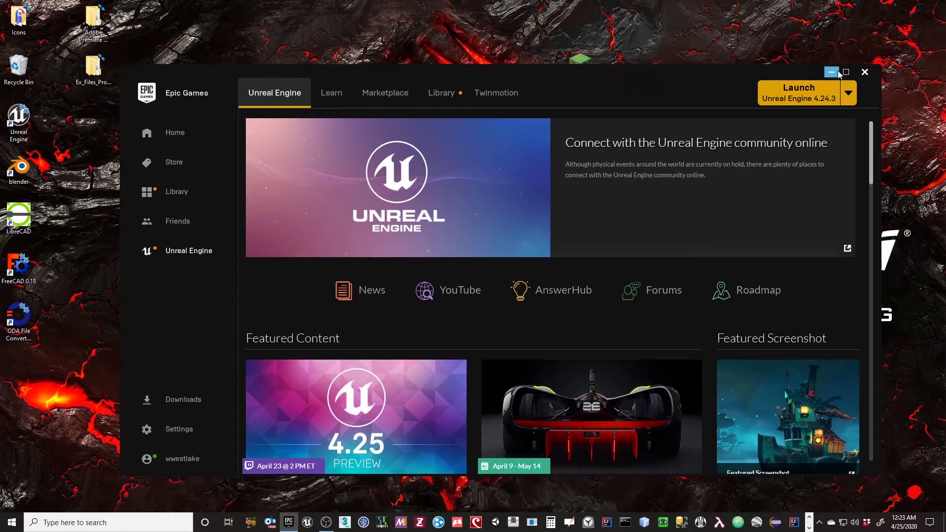
{"action": "left_click", "coordinate": [849, 84]}
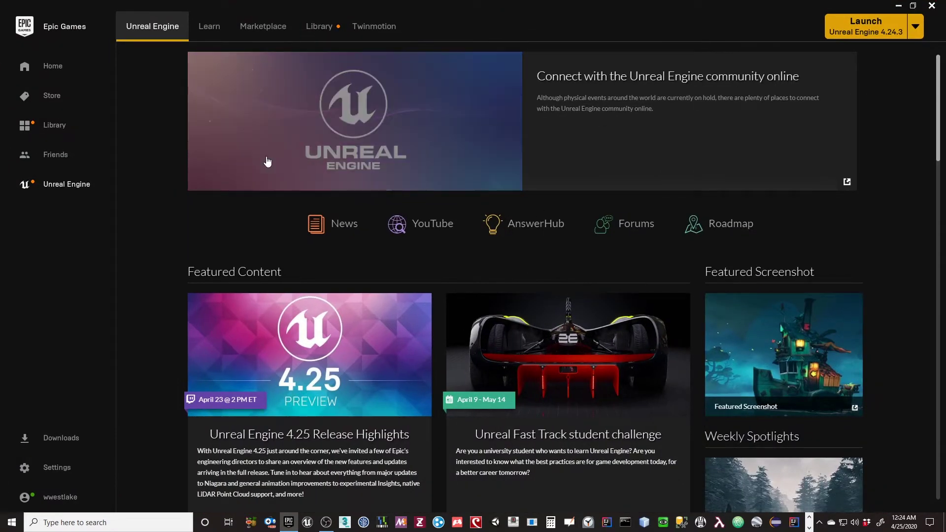
{"action": "left_click", "coordinate": [270, 31]}
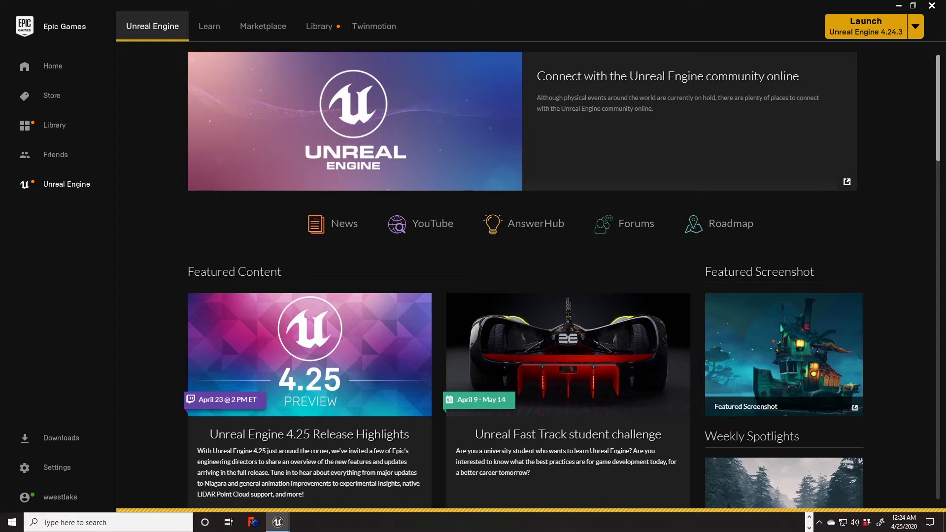
{"action": "left_click", "coordinate": [263, 26]}
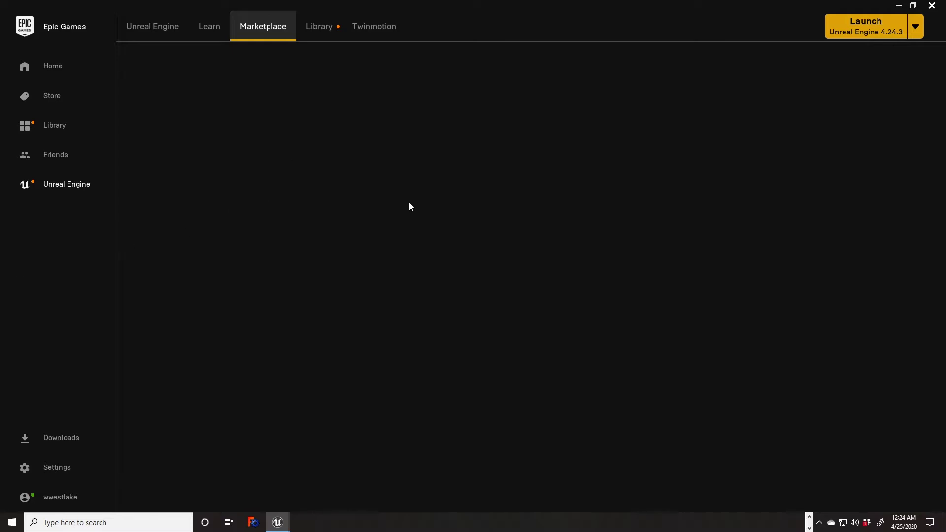
{"action": "left_click", "coordinate": [254, 36]}
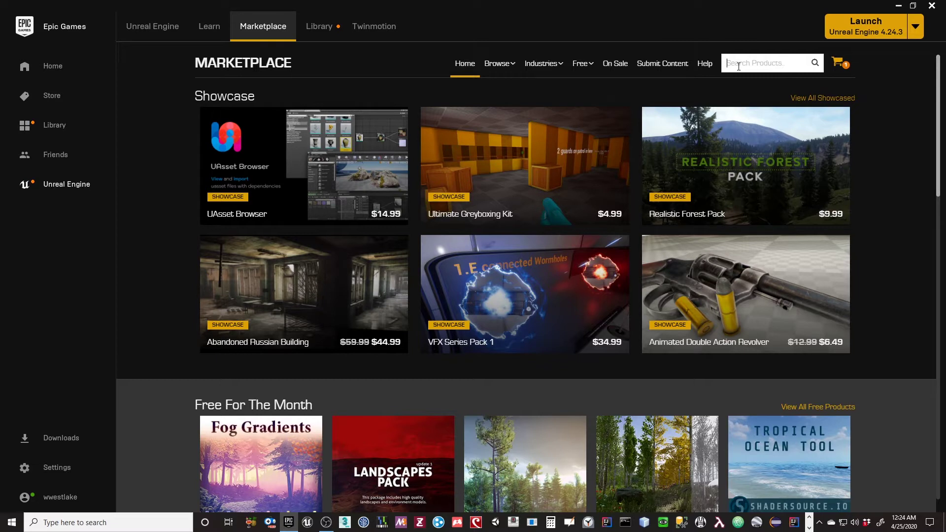
Step: Search the Marketplace for "InfinityBlade"
{"action": "left_click", "coordinate": [739, 66]}
{"action": "type", "text": "InfinityBlade"}
{"action": "key", "text": "Return"}
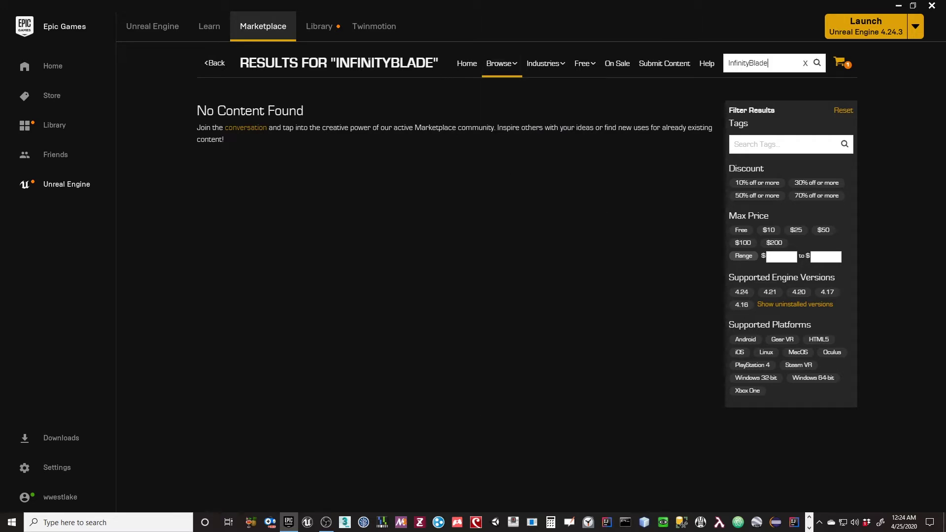
Step: Search the Marketplace for "Infnity" to list the Infinity Blade packs
{"action": "left_click", "coordinate": [262, 34]}
{"action": "left_click", "coordinate": [767, 63]}
{"action": "key", "text": "ctrl+a"}
{"action": "type", "text": "In"}
{"action": "key", "text": "Return"}
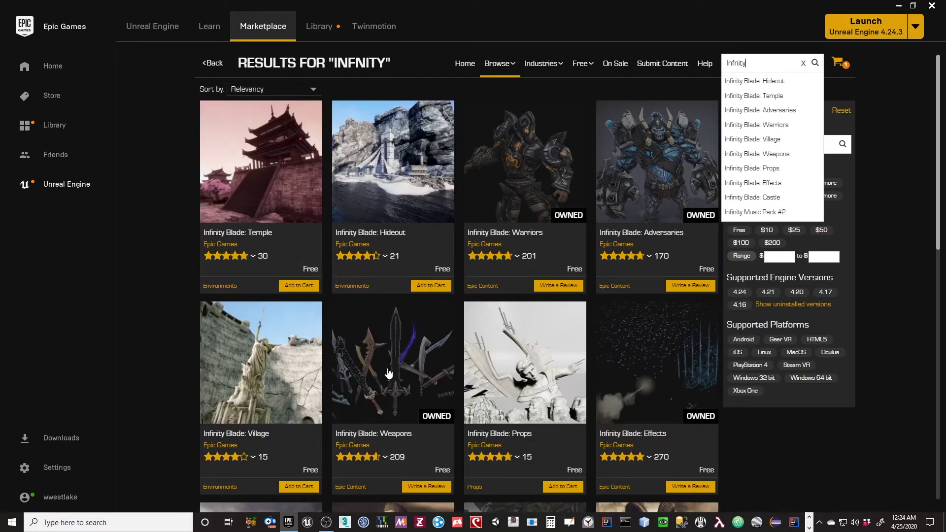
Step: Browse the Infinity Blade packs and open the Infinity Blade: Grass Lands detail page
{"action": "scroll", "coordinate": [457, 288], "scroll_direction": "down", "scroll_amount": 2}
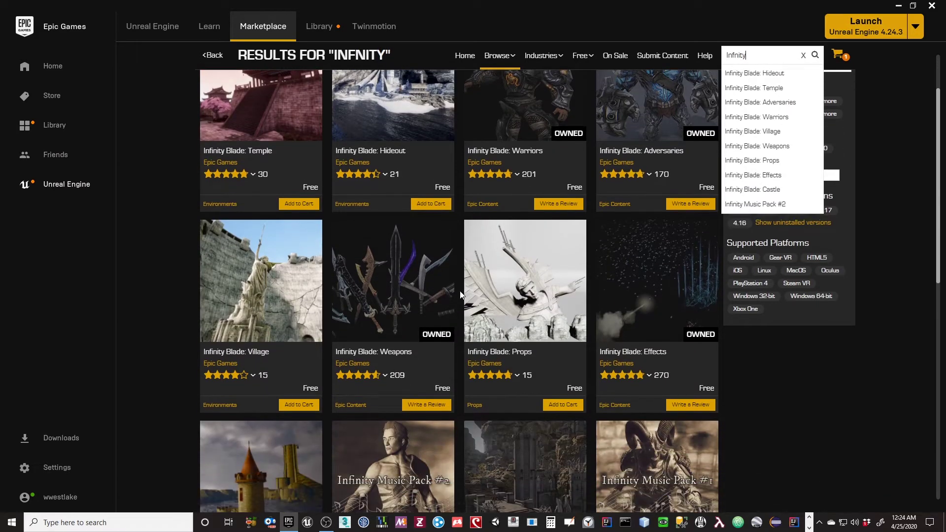
{"action": "scroll", "coordinate": [537, 242], "scroll_direction": "down", "scroll_amount": 3}
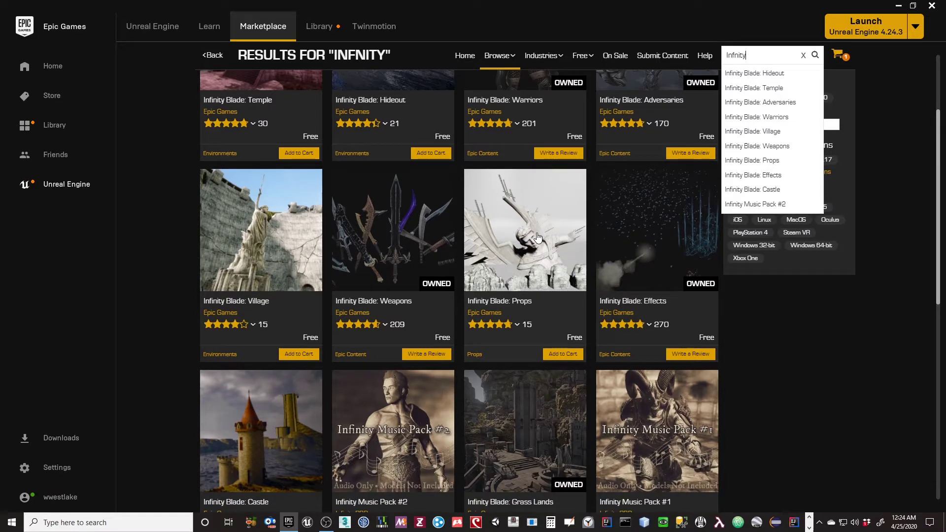
{"action": "scroll", "coordinate": [537, 247], "scroll_direction": "up", "scroll_amount": 3}
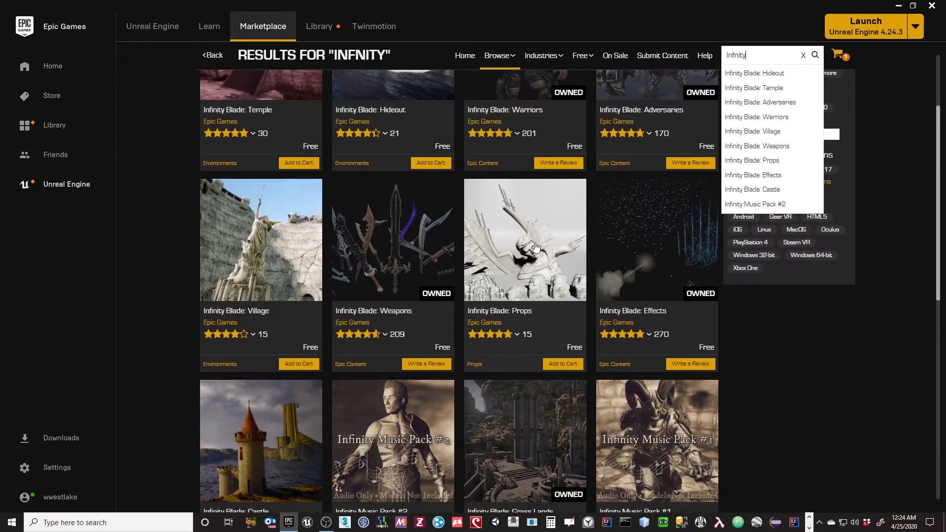
{"action": "scroll", "coordinate": [536, 247], "scroll_direction": "down", "scroll_amount": 3}
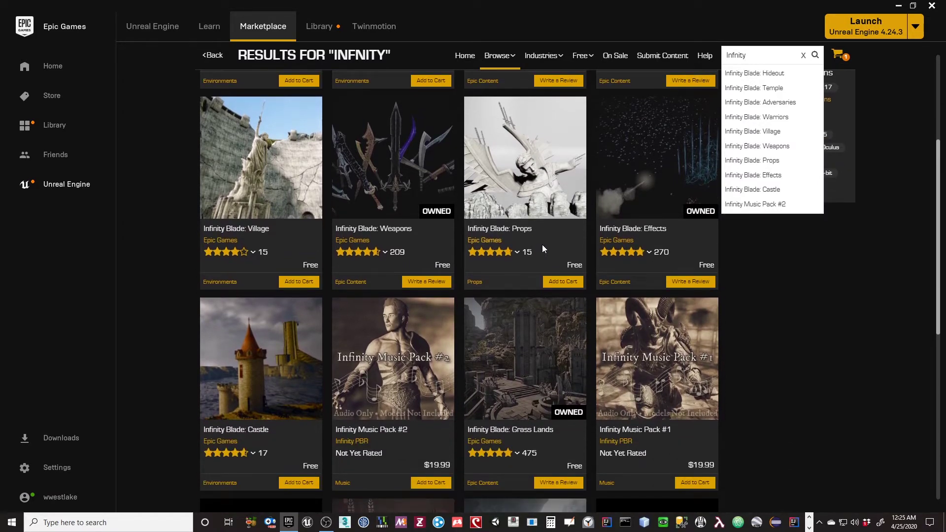
{"action": "scroll", "coordinate": [542, 245], "scroll_direction": "down", "scroll_amount": 3}
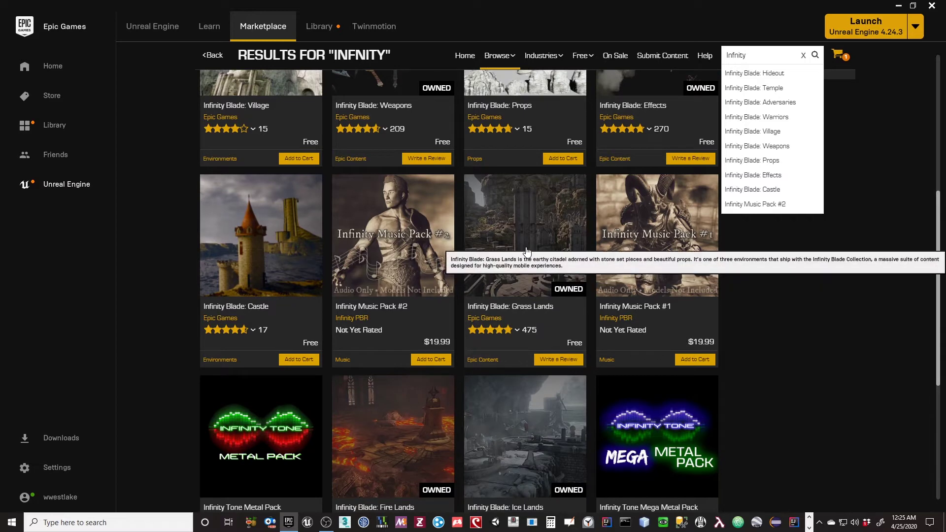
{"action": "left_click", "coordinate": [526, 249]}
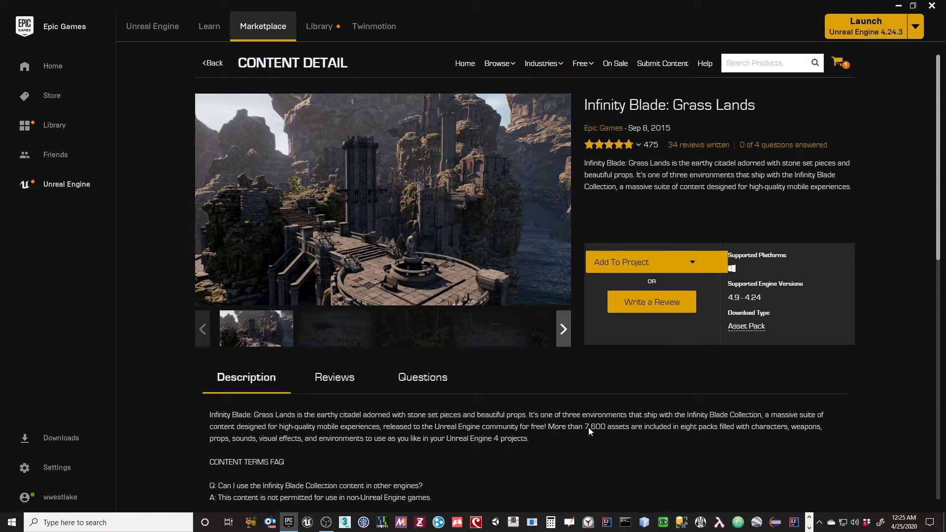
Step: Add the Infinity Blade: Grass Lands pack to the 4.24 ShooterGame project in the Unreal-YouTube-Course folder, filtering the projects by "Shoot"
{"action": "scroll", "coordinate": [551, 424], "scroll_direction": "down", "scroll_amount": 2}
{"action": "scroll", "coordinate": [551, 424], "scroll_direction": "up", "scroll_amount": 2}
{"action": "left_click", "coordinate": [693, 264]}
{"action": "left_click", "coordinate": [694, 215]}
{"action": "left_click", "coordinate": [625, 268]}
{"action": "scroll", "coordinate": [483, 268], "scroll_direction": "down", "scroll_amount": 4}
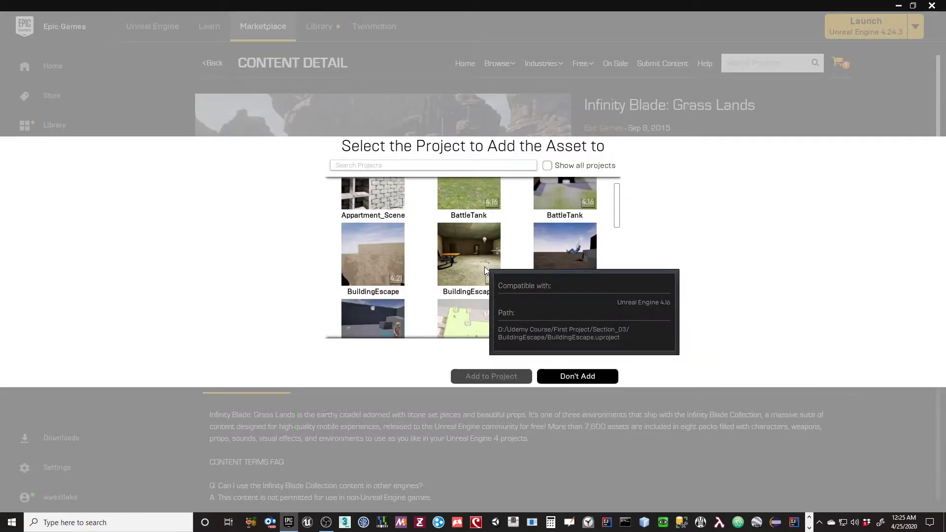
{"action": "scroll", "coordinate": [567, 283], "scroll_direction": "down", "scroll_amount": 3}
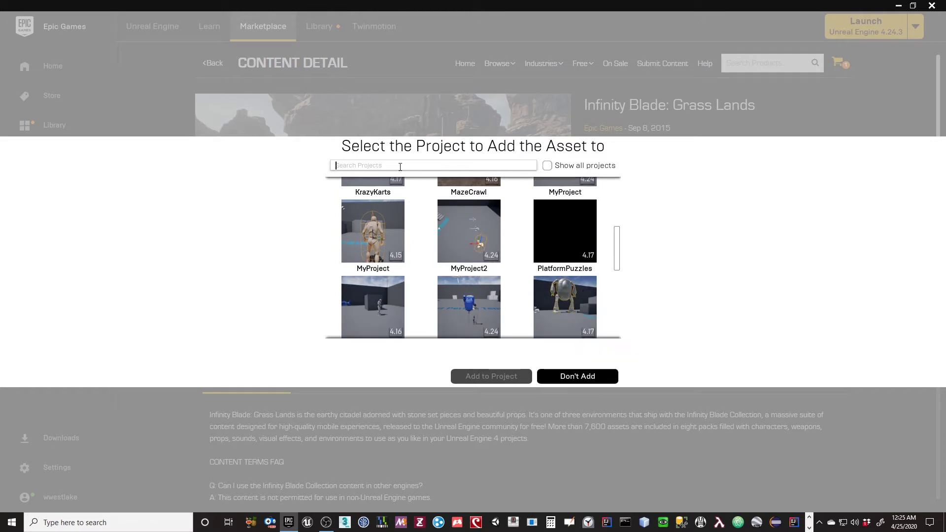
{"action": "type", "text": "Shoot"}
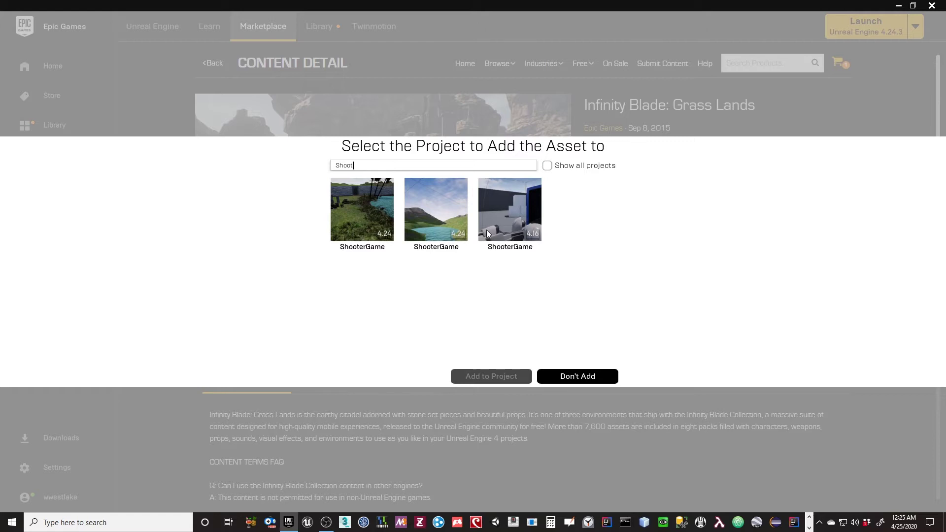
{"action": "mouse_move", "coordinate": [433, 228]}
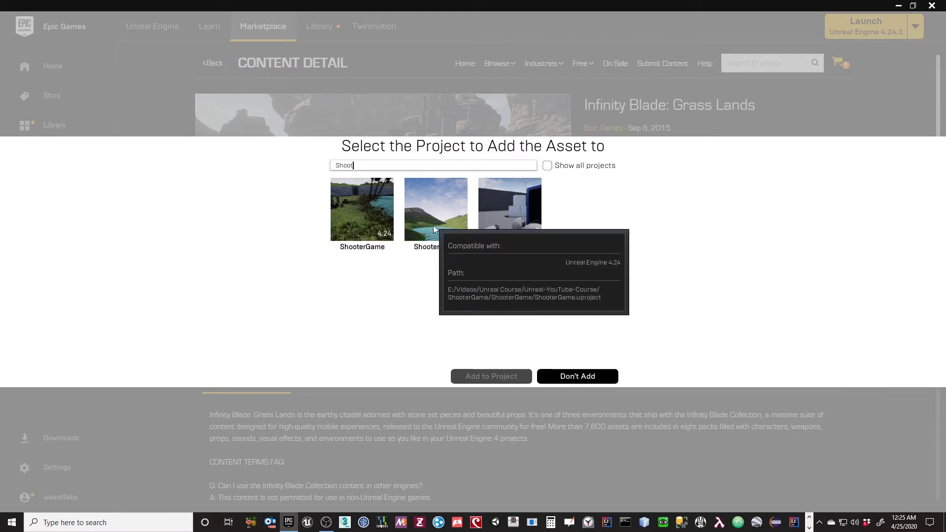
{"action": "left_click", "coordinate": [433, 228]}
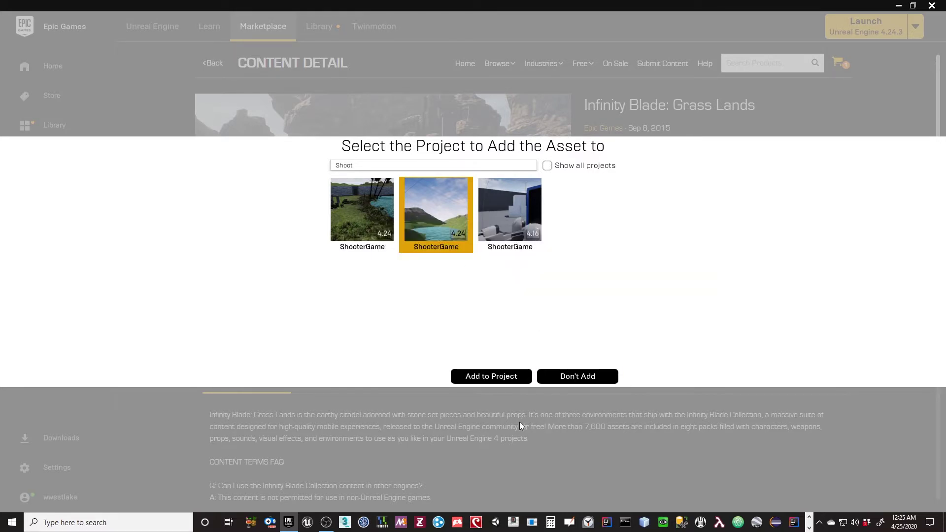
{"action": "left_click", "coordinate": [491, 377]}
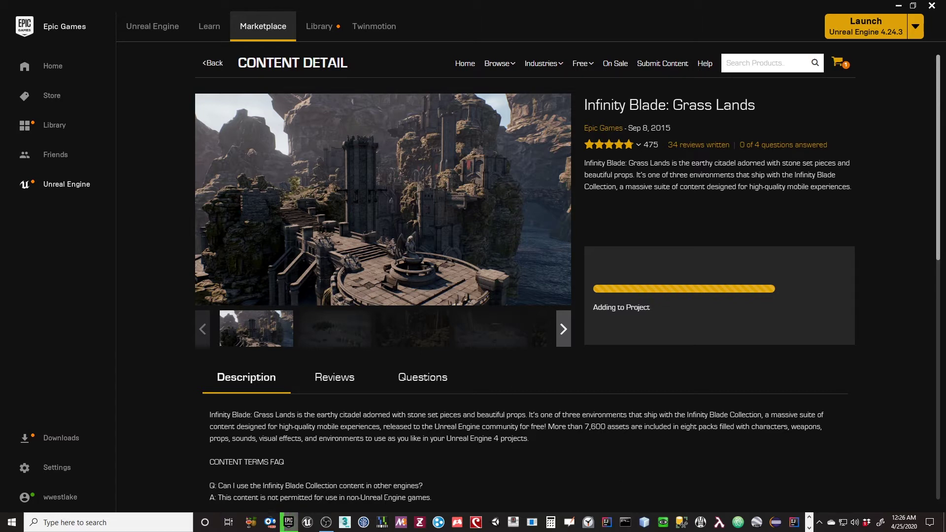
Step: Switch to the ShooterGame project in Unreal Editor and show its Content Browser
{"action": "left_click", "coordinate": [810, 528]}
{"action": "mouse_move", "coordinate": [276, 525]}
{"action": "left_click", "coordinate": [327, 490]}
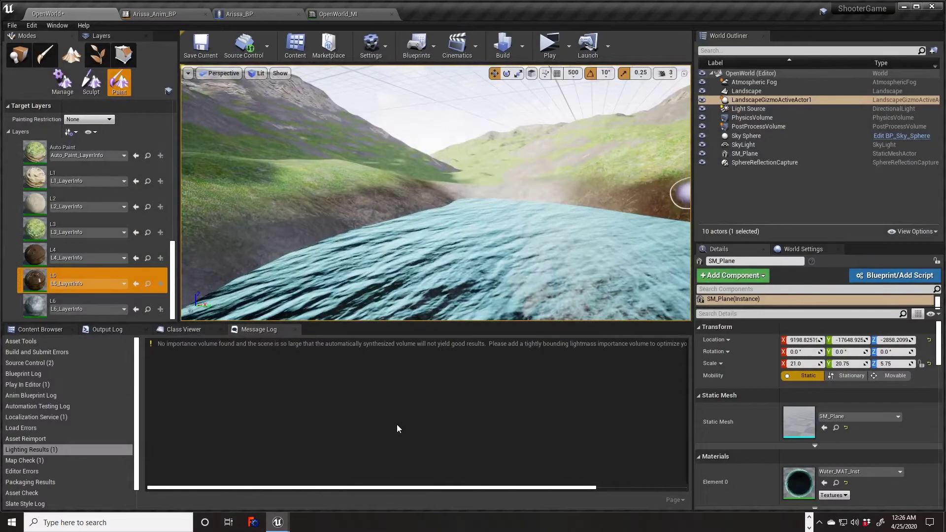
{"action": "left_click", "coordinate": [41, 329]}
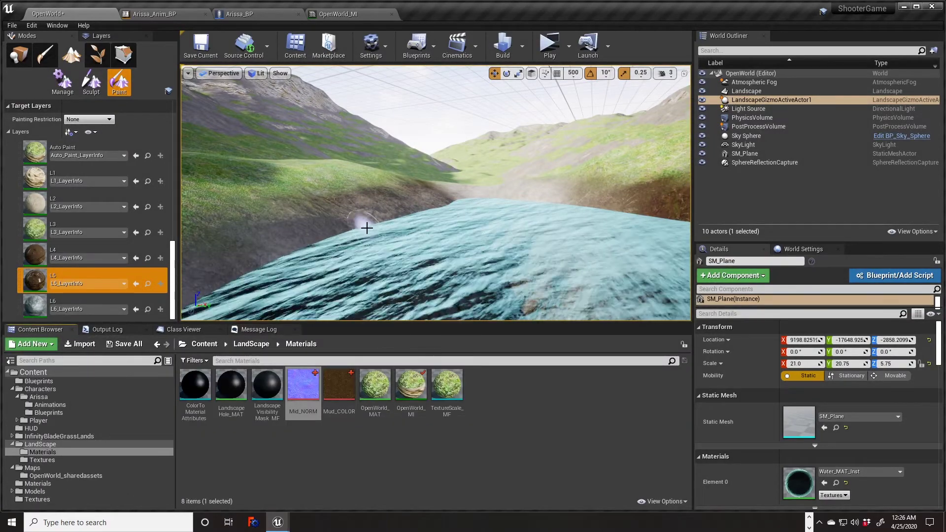
Step: Set the landscape paint Tool Strength to 1.0 for the L5 mud layer, trying about 0.76 on the bank first
{"action": "mouse_move", "coordinate": [360, 217]}
{"action": "right_mouse_down"}
{"action": "mouse_move", "coordinate": [330, 236]}
{"action": "mouse_move", "coordinate": [313, 211]}
{"action": "mouse_move", "coordinate": [302, 228]}
{"action": "right_mouse_up"}
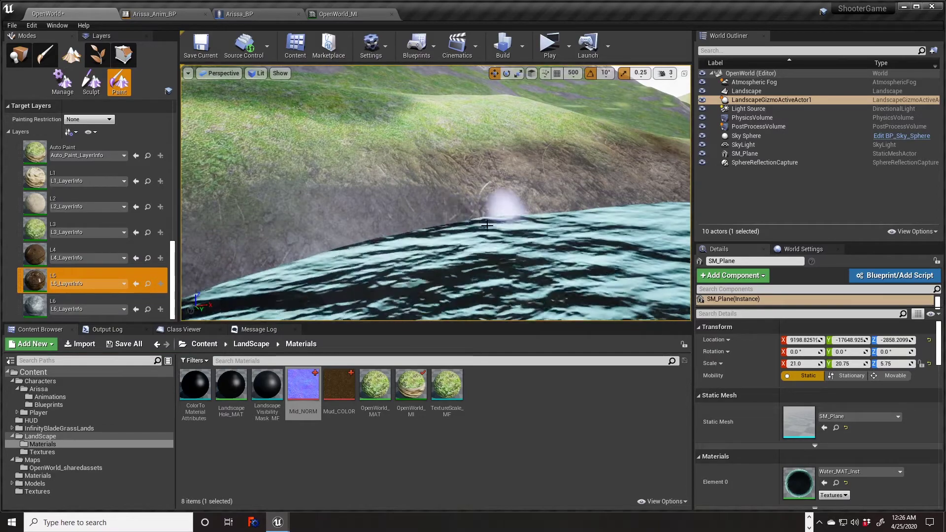
{"action": "scroll", "coordinate": [90, 157], "scroll_direction": "up", "scroll_amount": 5}
{"action": "scroll", "coordinate": [90, 157], "scroll_direction": "up", "scroll_amount": 3}
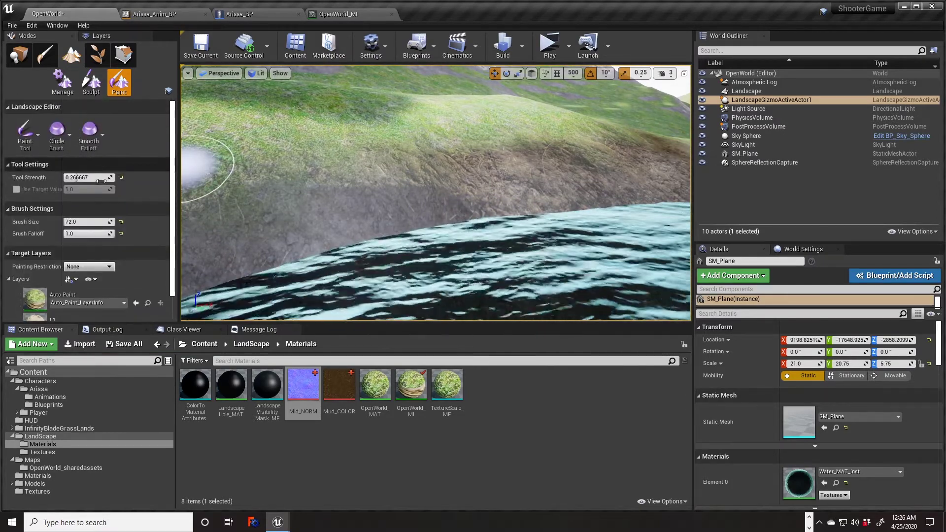
{"action": "left_click_drag", "start_coordinate": [79, 177], "coordinate": [103, 178]}
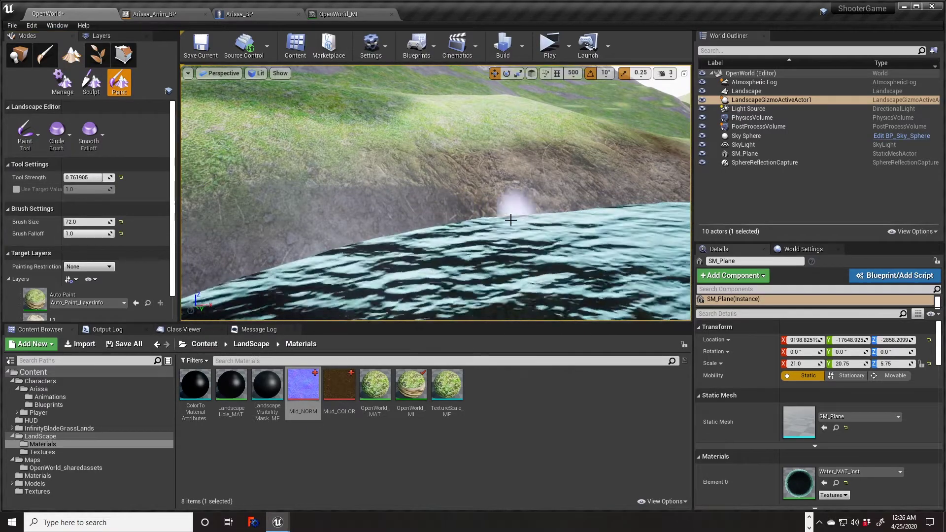
{"action": "mouse_move", "coordinate": [537, 223]}
{"action": "right_mouse_down"}
{"action": "mouse_move", "coordinate": [606, 199]}
{"action": "mouse_move", "coordinate": [486, 212]}
{"action": "mouse_move", "coordinate": [460, 204]}
{"action": "right_mouse_up"}
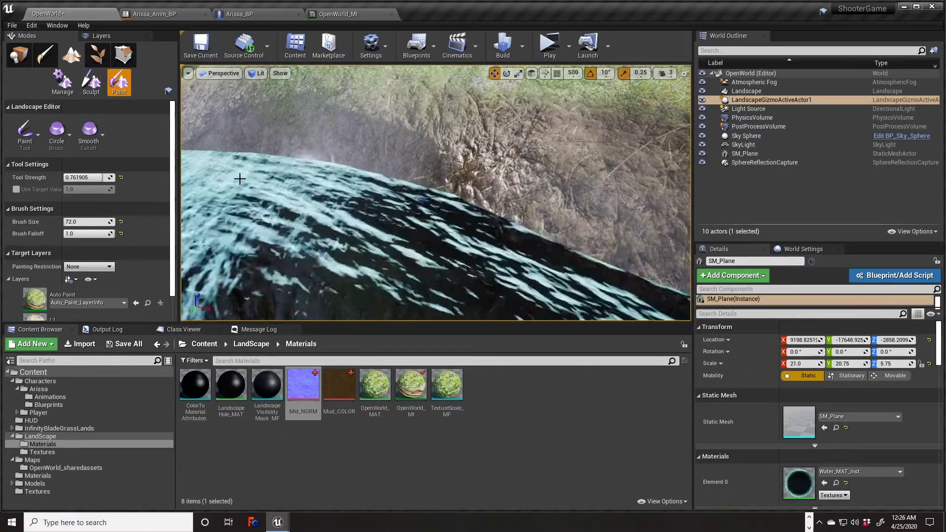
{"action": "left_click_drag", "start_coordinate": [85, 178], "coordinate": [114, 178]}
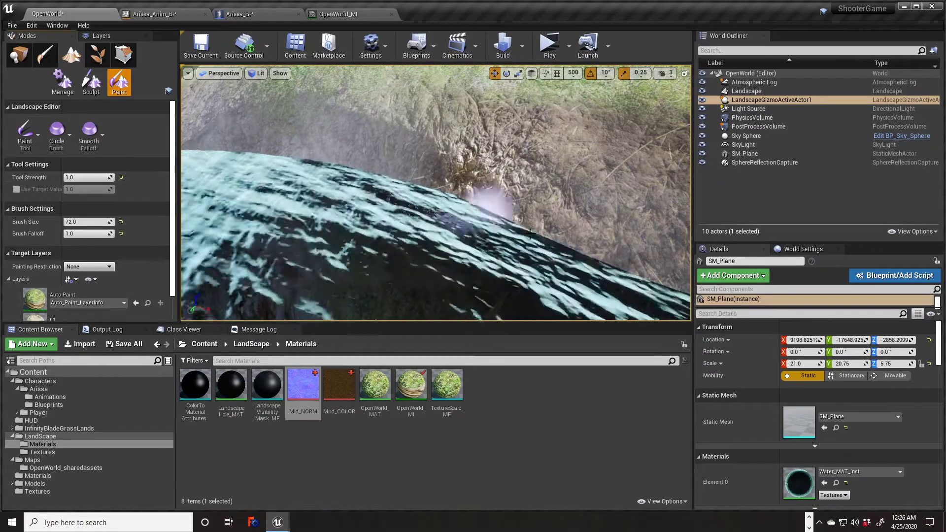
Step: Paint the L5 mud layer along the waterline at the foot of the steep, textured bank
{"action": "right_click_drag", "start_coordinate": [542, 251], "coordinate": [537, 250]}
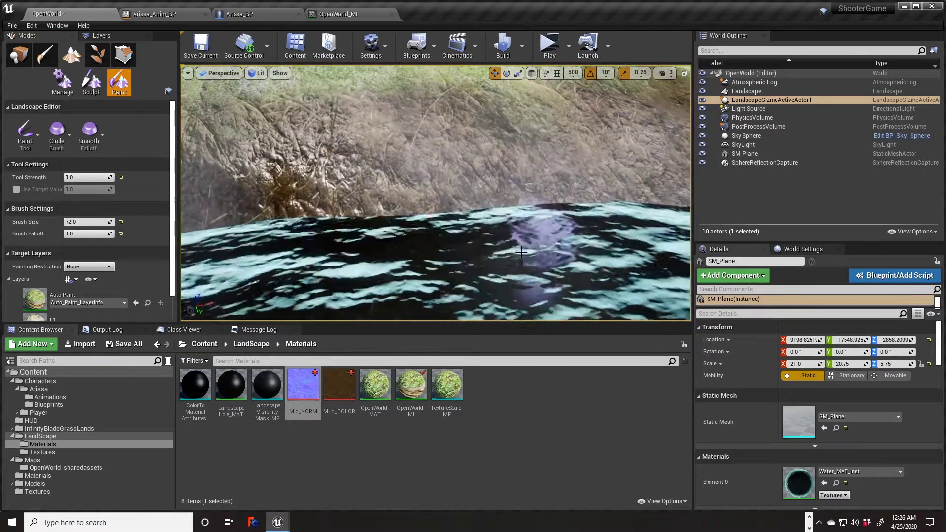
{"action": "mouse_move", "coordinate": [596, 236]}
{"action": "right_mouse_down"}
{"action": "mouse_move", "coordinate": [562, 261]}
{"action": "mouse_move", "coordinate": [593, 223]}
{"action": "right_mouse_up"}
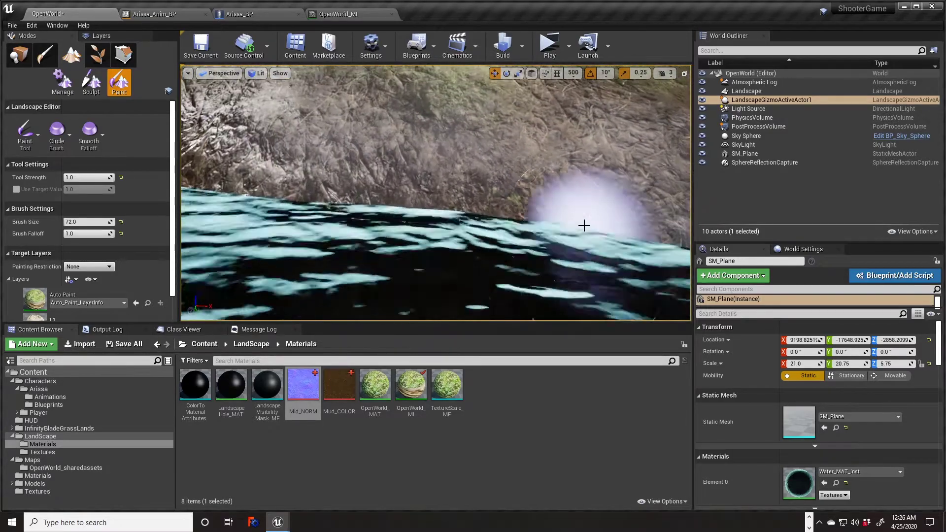
{"action": "right_click_drag", "start_coordinate": [642, 258], "coordinate": [605, 250]}
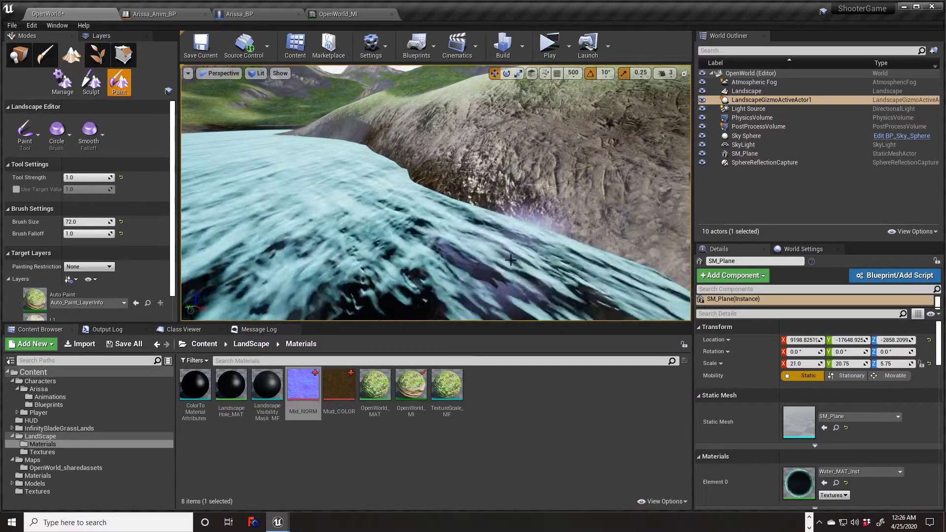
{"action": "right_click_drag", "start_coordinate": [577, 277], "coordinate": [495, 254]}
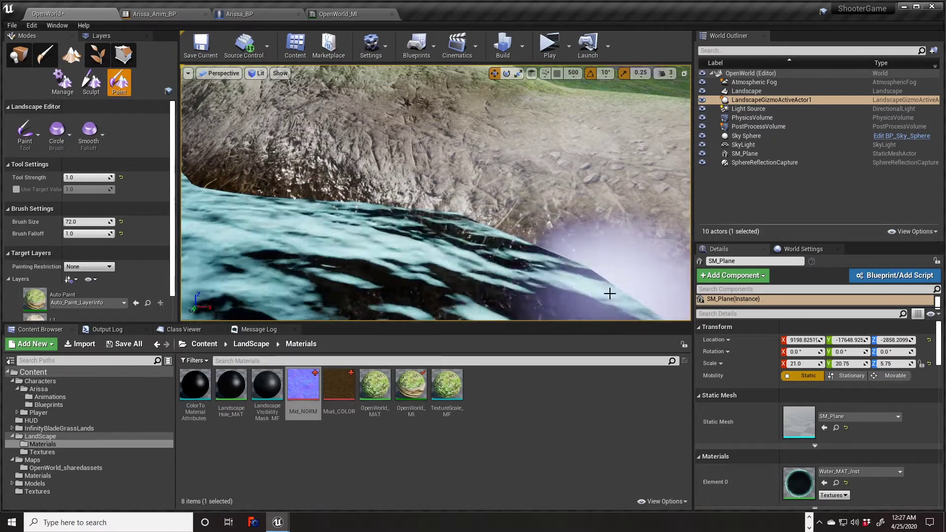
{"action": "mouse_move", "coordinate": [390, 207]}
{"action": "right_mouse_down"}
{"action": "mouse_move", "coordinate": [429, 194]}
{"action": "mouse_move", "coordinate": [552, 238]}
{"action": "right_mouse_up"}
{"action": "key", "text": "w"}
{"action": "key", "text": "s"}
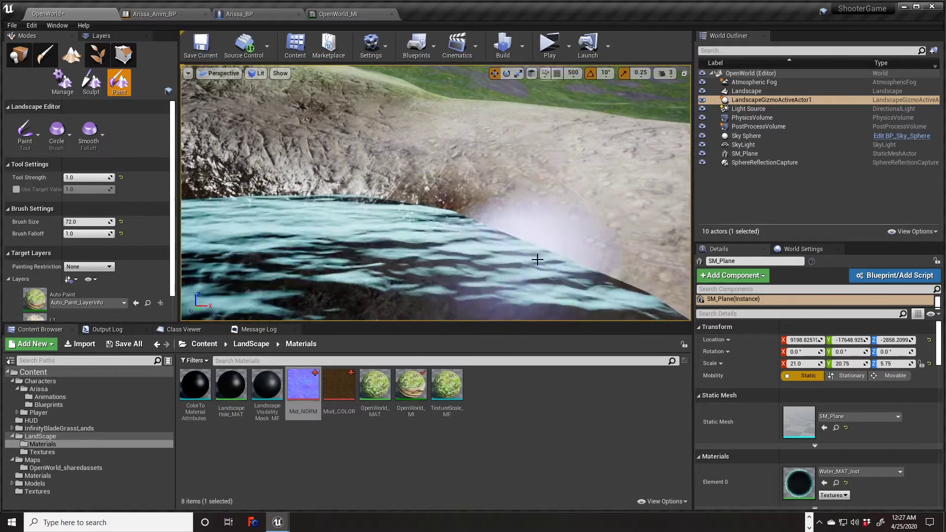
Step: Extend the L5 mud along the waterline of the pale, sandy bank up to the dry-grass slope
{"action": "right_click_drag", "start_coordinate": [552, 252], "coordinate": [631, 253]}
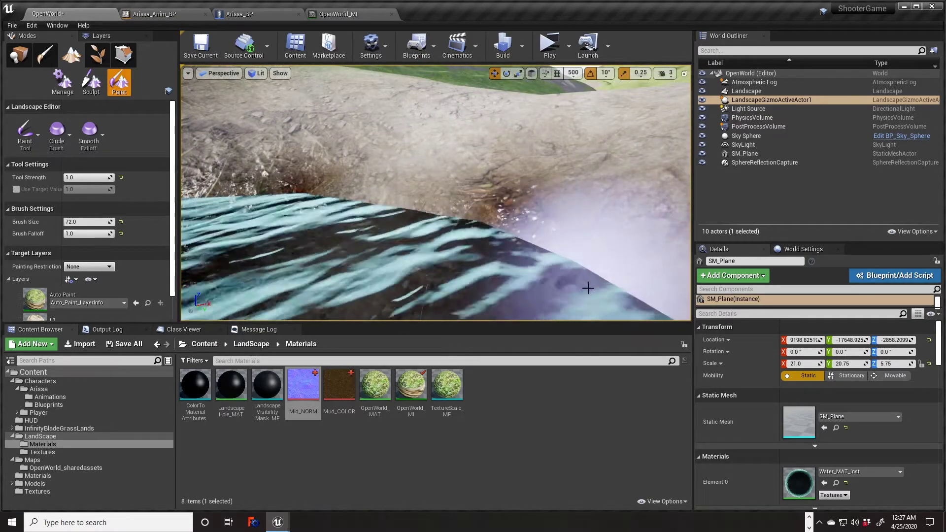
{"action": "right_click_drag", "start_coordinate": [588, 288], "coordinate": [685, 300]}
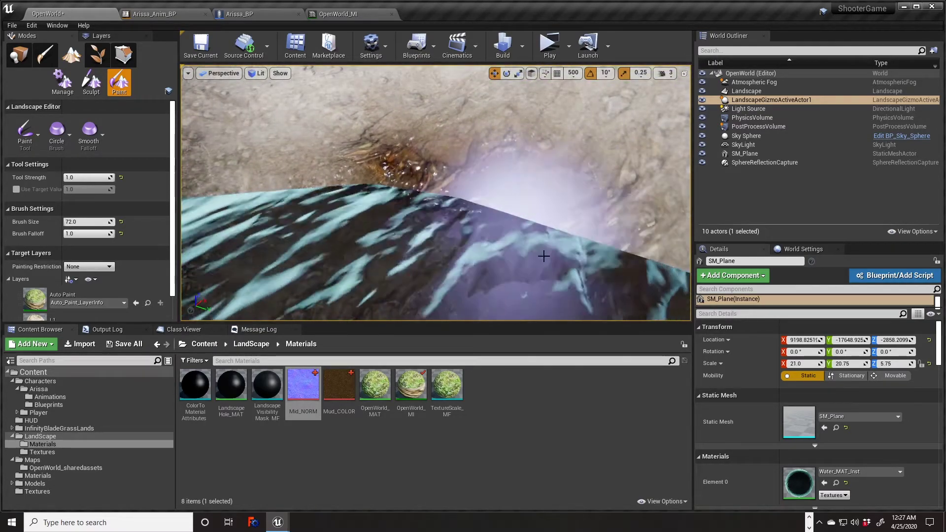
{"action": "right_click_drag", "start_coordinate": [389, 225], "coordinate": [512, 226]}
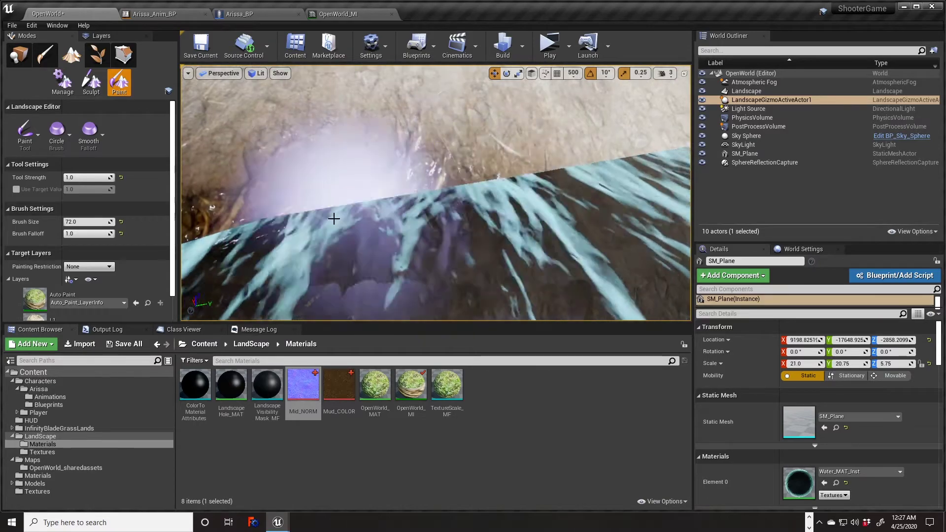
{"action": "right_click_drag", "start_coordinate": [636, 195], "coordinate": [483, 197]}
{"action": "right_click_drag", "start_coordinate": [635, 221], "coordinate": [620, 195]}
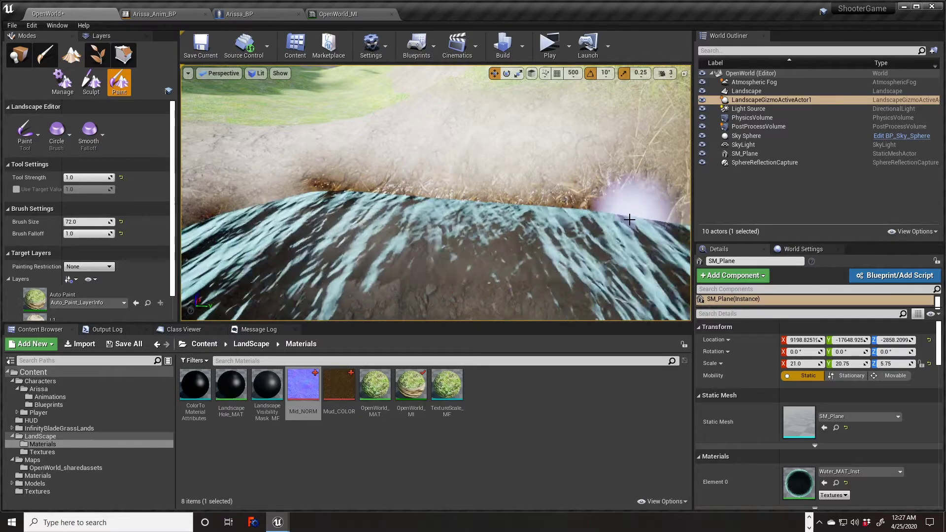
{"action": "right_click_drag", "start_coordinate": [629, 220], "coordinate": [612, 206]}
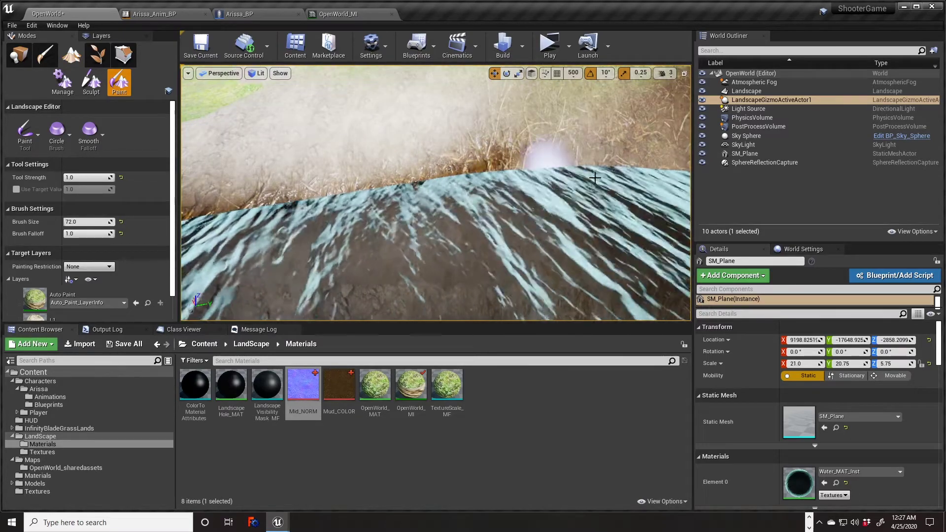
{"action": "right_click_drag", "start_coordinate": [589, 182], "coordinate": [463, 226]}
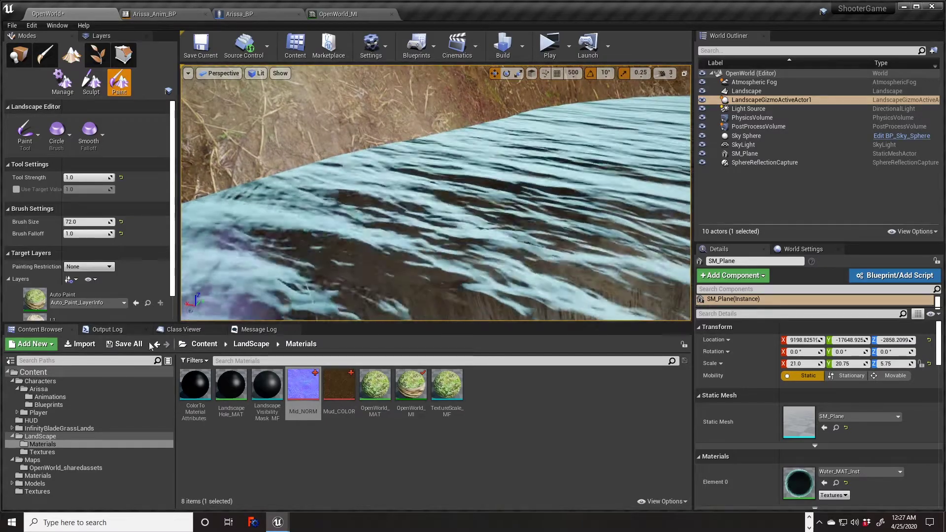
Step: Continue the L5 mud along the waterline of the brown, straw-covered bank around the end of the water
{"action": "mouse_move", "coordinate": [386, 151]}
{"action": "right_mouse_down"}
{"action": "mouse_move", "coordinate": [485, 141]}
{"action": "mouse_move", "coordinate": [387, 162]}
{"action": "mouse_move", "coordinate": [386, 150]}
{"action": "right_mouse_up"}
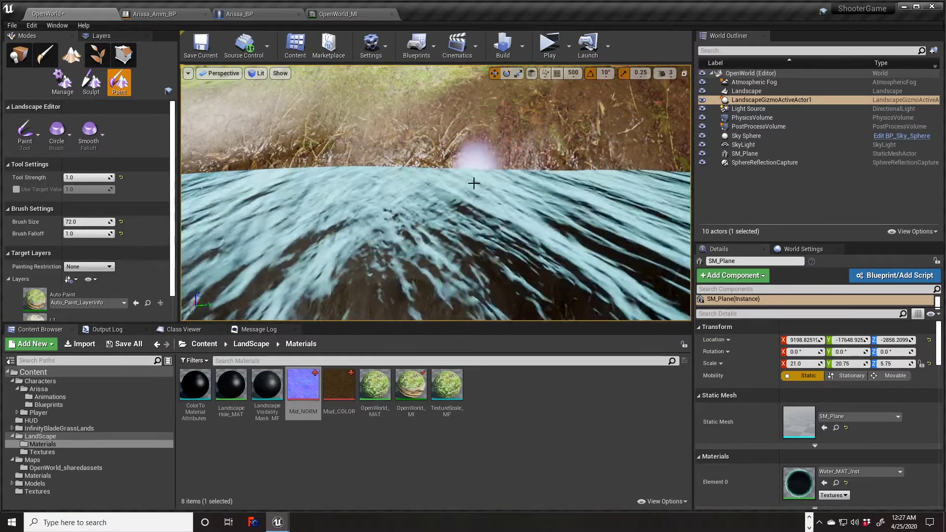
{"action": "mouse_move", "coordinate": [530, 176]}
{"action": "right_mouse_down"}
{"action": "mouse_move", "coordinate": [658, 176]}
{"action": "mouse_move", "coordinate": [530, 175]}
{"action": "right_mouse_up"}
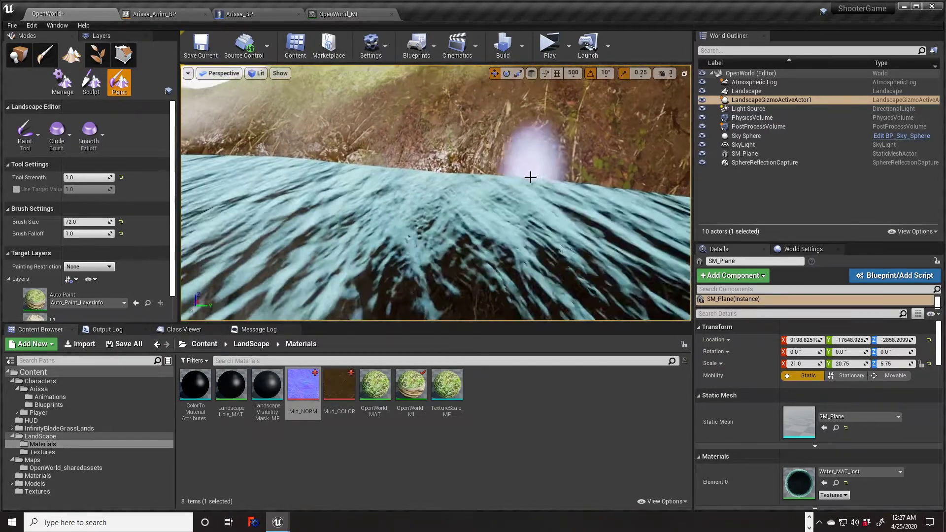
{"action": "right_click_drag", "start_coordinate": [484, 291], "coordinate": [603, 291]}
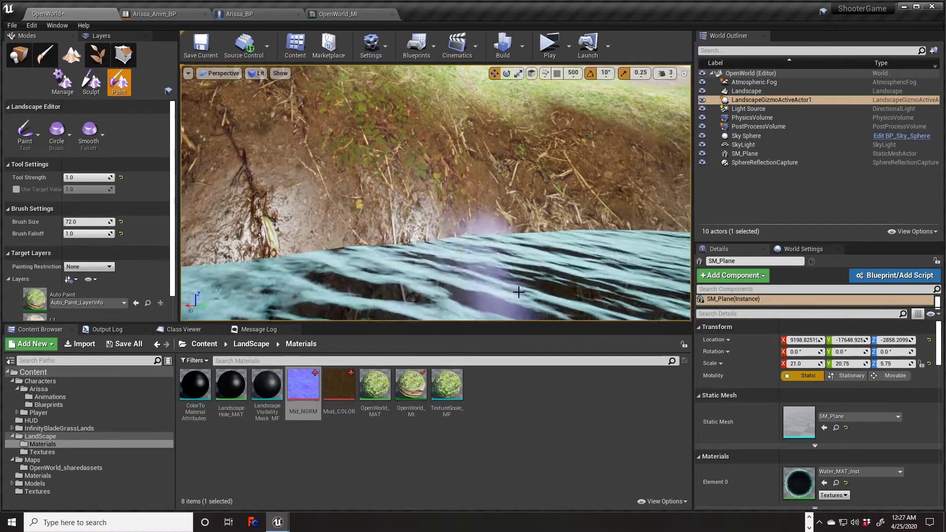
{"action": "right_click_drag", "start_coordinate": [672, 266], "coordinate": [311, 245]}
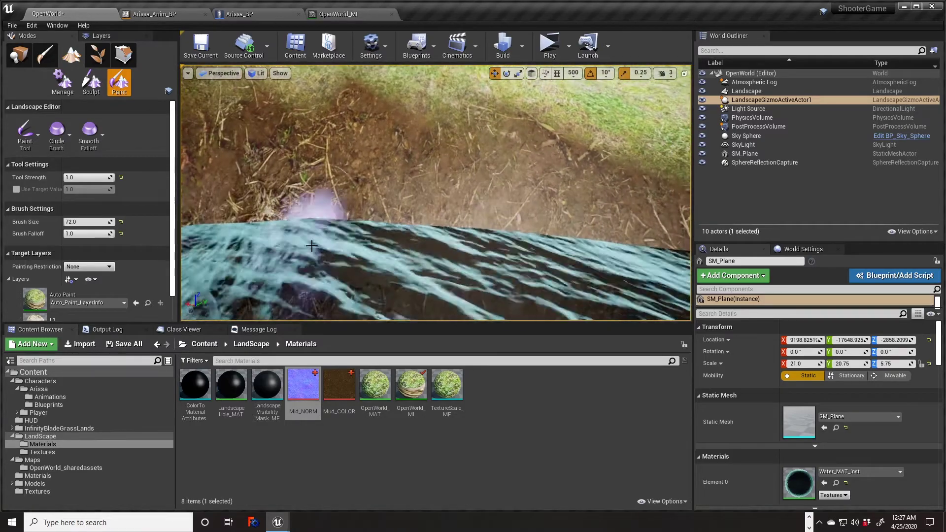
{"action": "mouse_move", "coordinate": [650, 263]}
{"action": "right_mouse_down"}
{"action": "mouse_move", "coordinate": [636, 276]}
{"action": "mouse_move", "coordinate": [683, 232]}
{"action": "mouse_move", "coordinate": [640, 271]}
{"action": "right_mouse_up"}
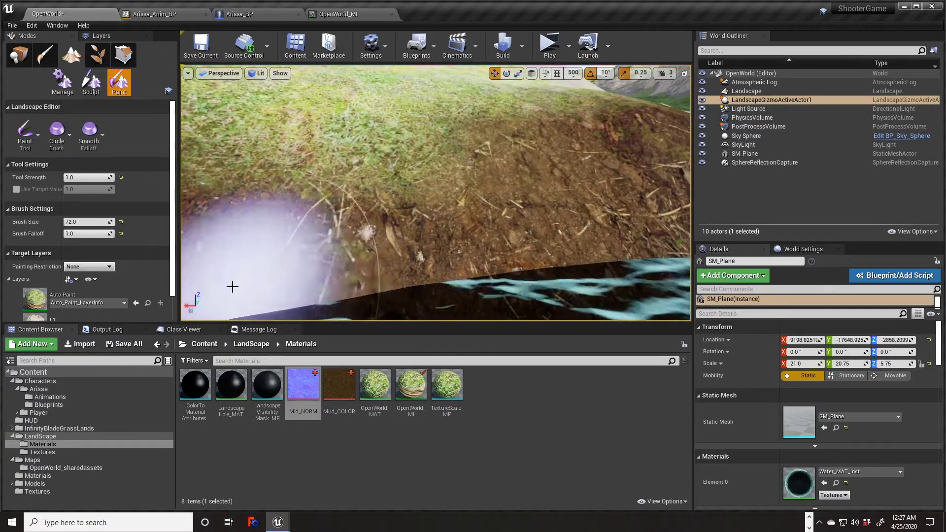
{"action": "mouse_move", "coordinate": [646, 275]}
{"action": "right_mouse_down"}
{"action": "mouse_move", "coordinate": [640, 232]}
{"action": "mouse_move", "coordinate": [552, 236]}
{"action": "right_mouse_up"}
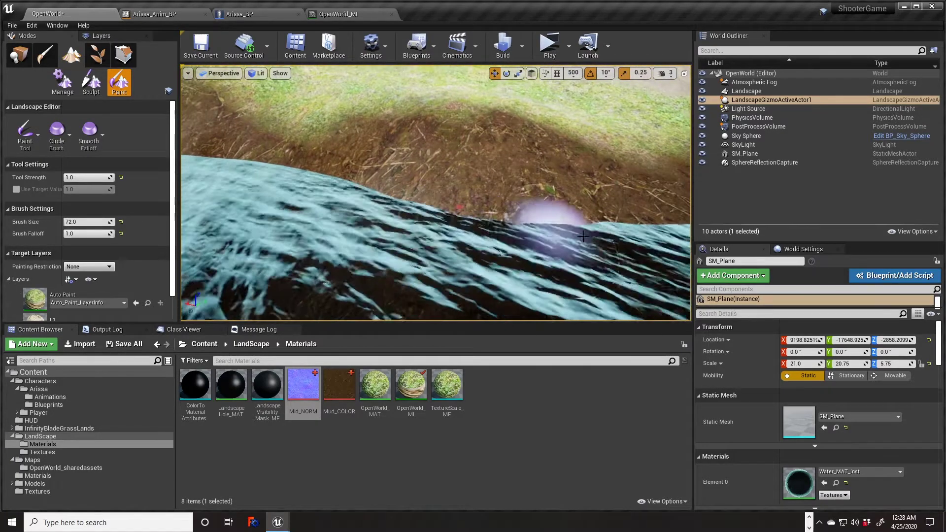
{"action": "right_click_drag", "start_coordinate": [635, 209], "coordinate": [675, 168]}
Step: Maximize the editor window and review the painted mud banks around the whole body of water from above
{"action": "left_click_drag", "start_coordinate": [374, 329], "coordinate": [488, 286]}
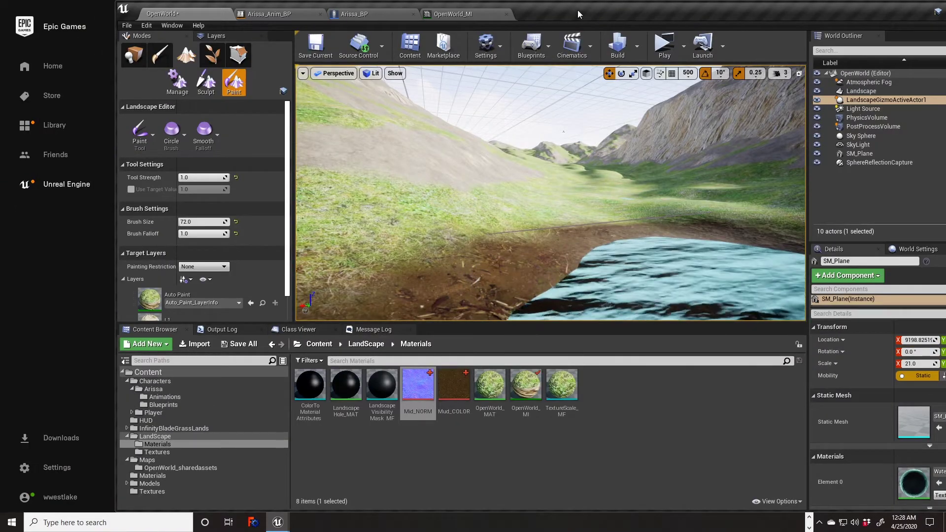
{"action": "double_click", "coordinate": [577, 9]}
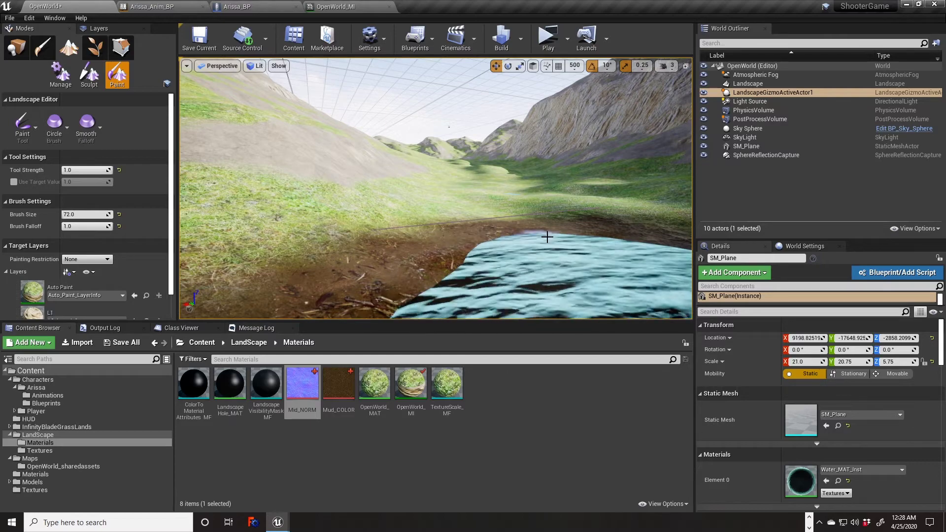
{"action": "right_click_drag", "start_coordinate": [547, 237], "coordinate": [685, 239]}
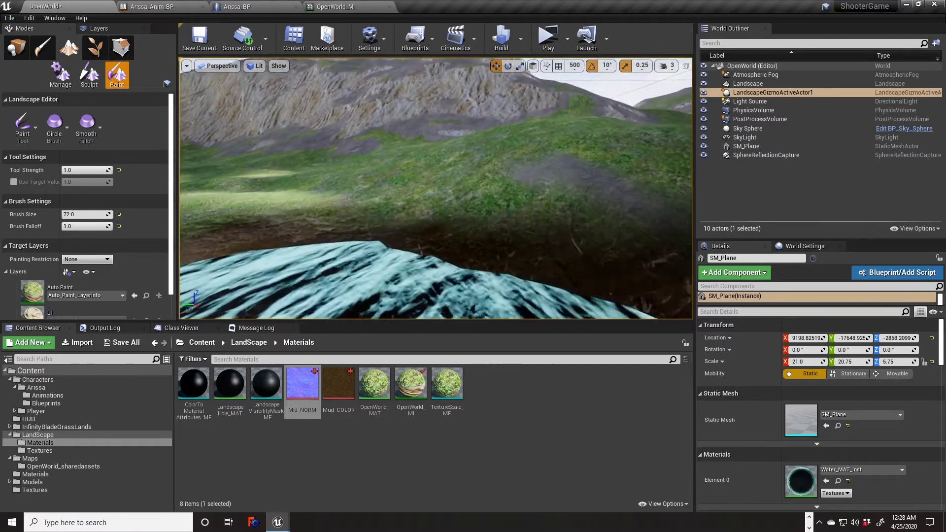
{"action": "right_click_drag", "start_coordinate": [409, 276], "coordinate": [482, 276]}
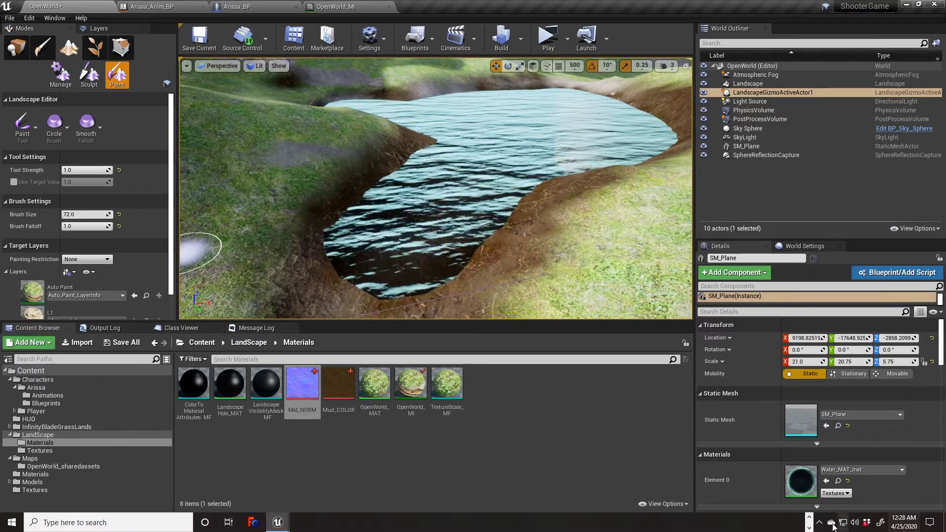
{"action": "left_click", "coordinate": [810, 525]}
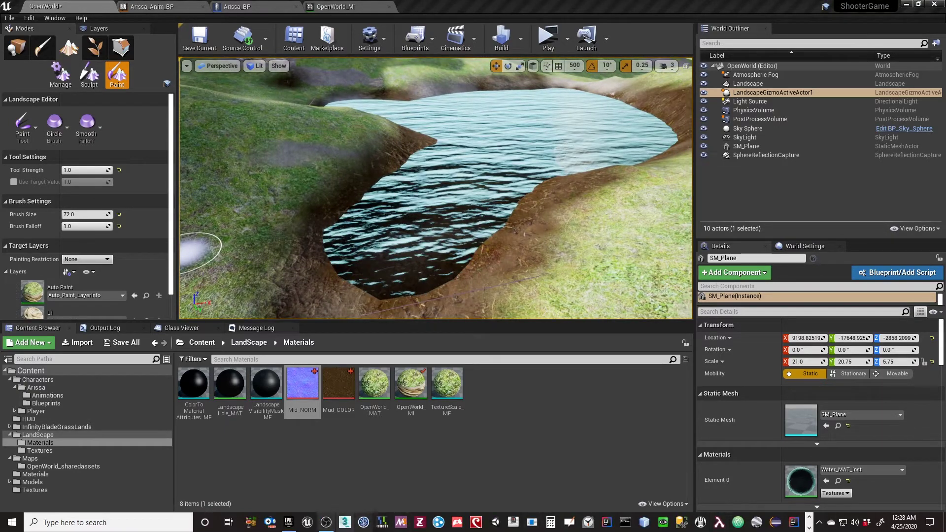
Step: Open the Exo_Deco02 StaticMesh folder under InfinityBladeGrassLands, Environments, Misc and look through its meshes
{"action": "left_click", "coordinate": [287, 526]}
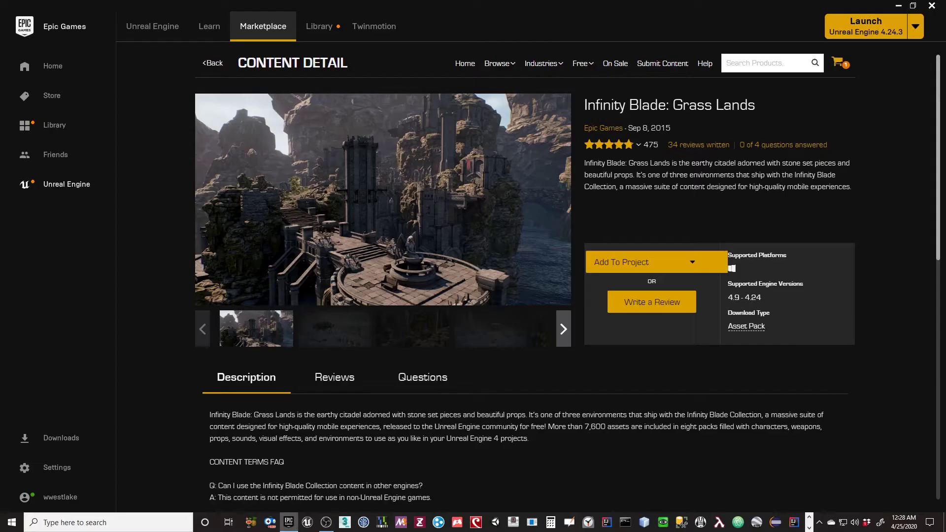
{"action": "left_click", "coordinate": [897, 7]}
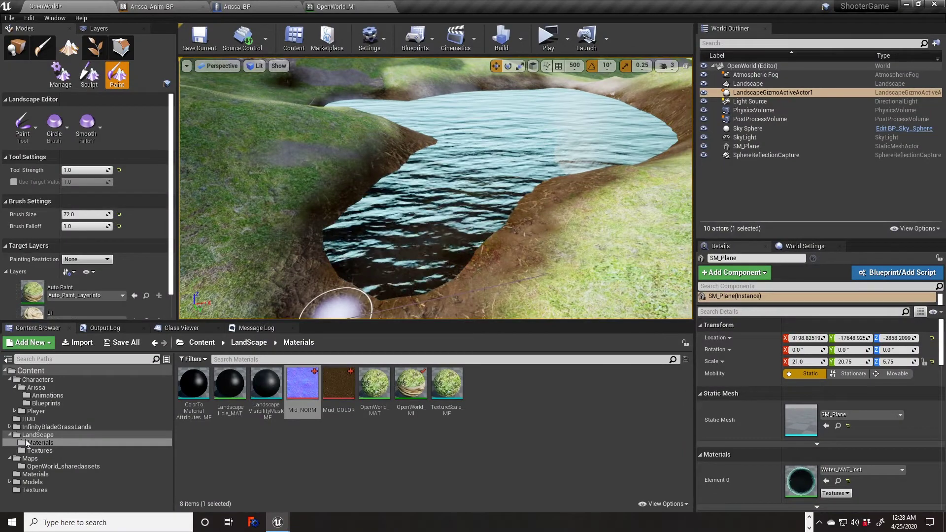
{"action": "left_click", "coordinate": [10, 428]}
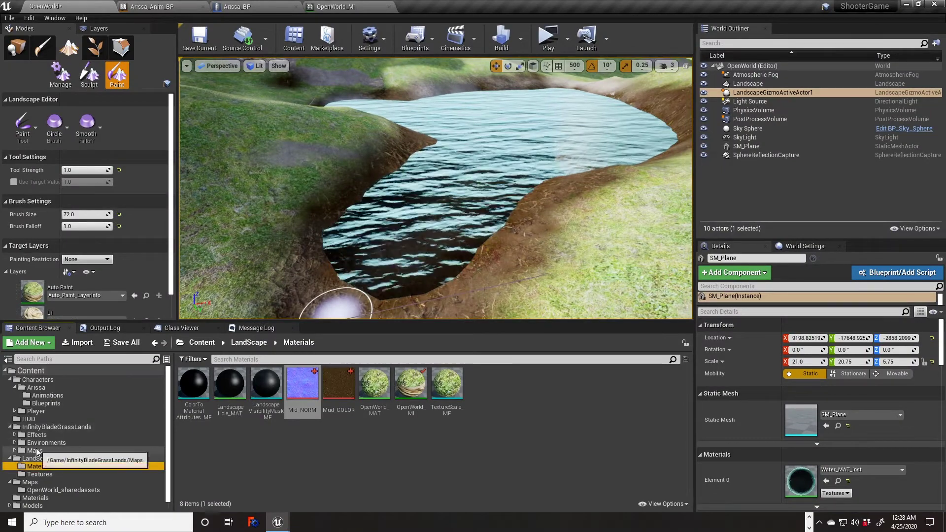
{"action": "left_click", "coordinate": [15, 443]}
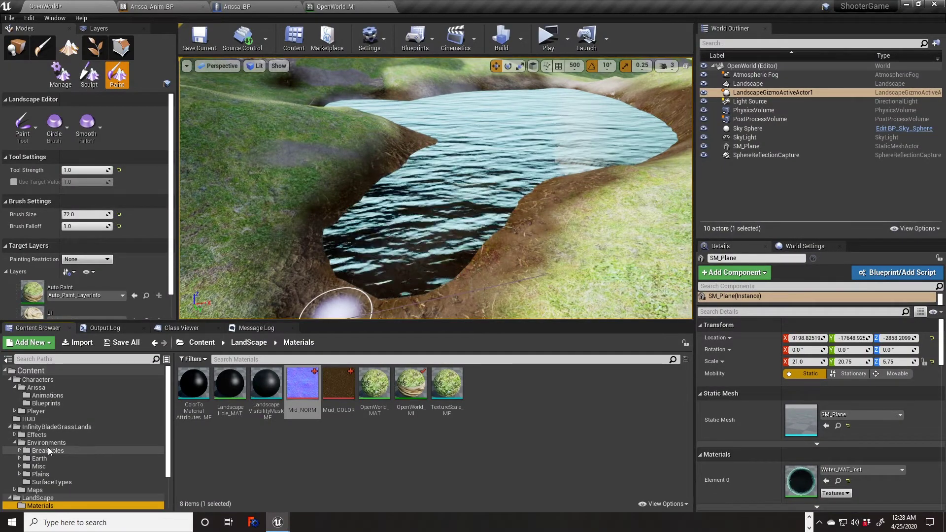
{"action": "scroll", "coordinate": [50, 455], "scroll_direction": "down", "scroll_amount": 2}
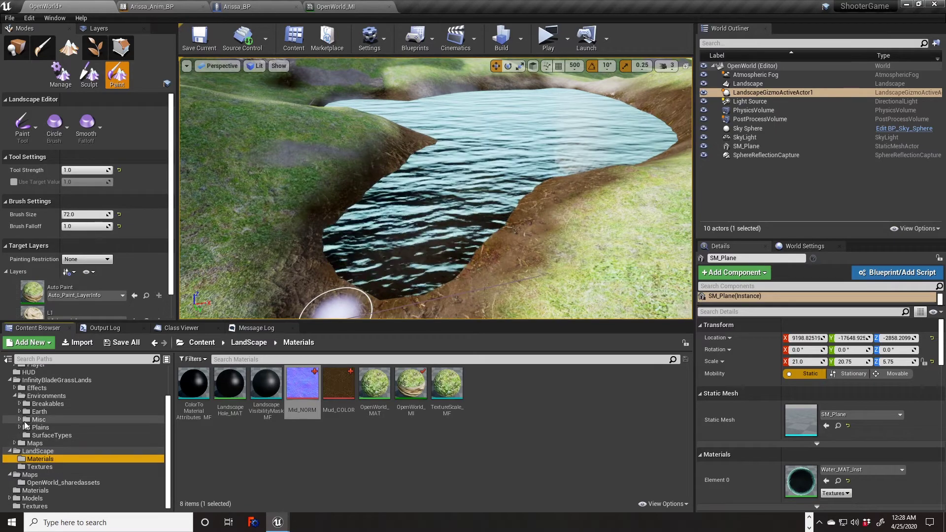
{"action": "left_click", "coordinate": [20, 420]}
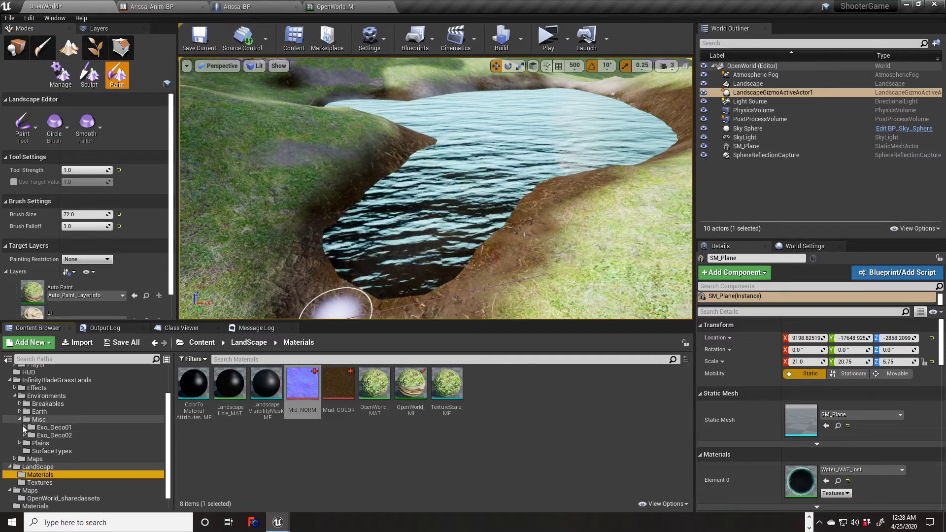
{"action": "left_click", "coordinate": [24, 436]}
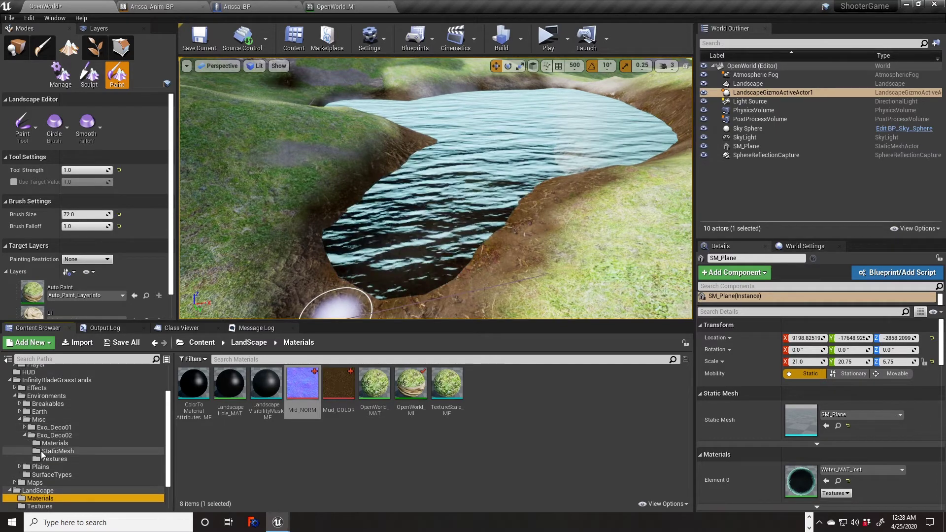
{"action": "left_click", "coordinate": [41, 451]}
{"action": "scroll", "coordinate": [531, 433], "scroll_direction": "down", "scroll_amount": 1}
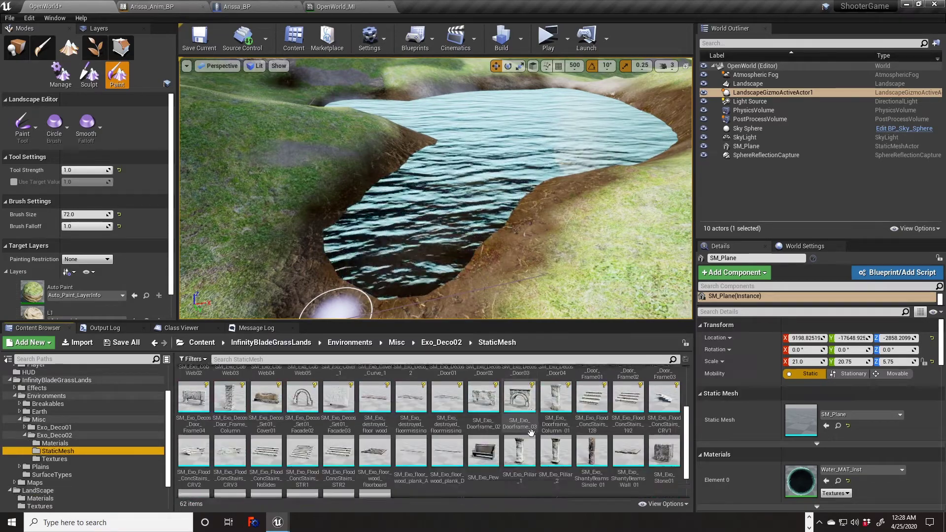
{"action": "scroll", "coordinate": [443, 429], "scroll_direction": "up", "scroll_amount": 2}
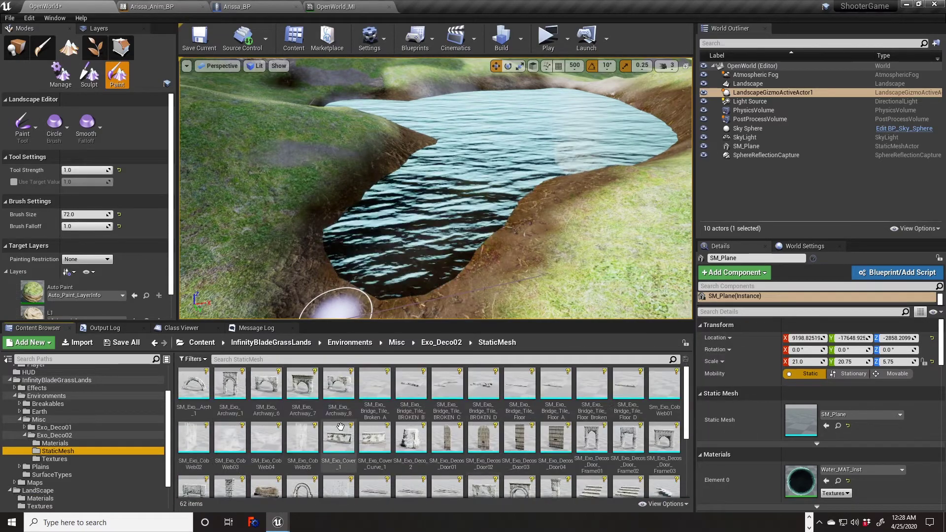
{"action": "scroll", "coordinate": [511, 425], "scroll_direction": "down", "scroll_amount": 2}
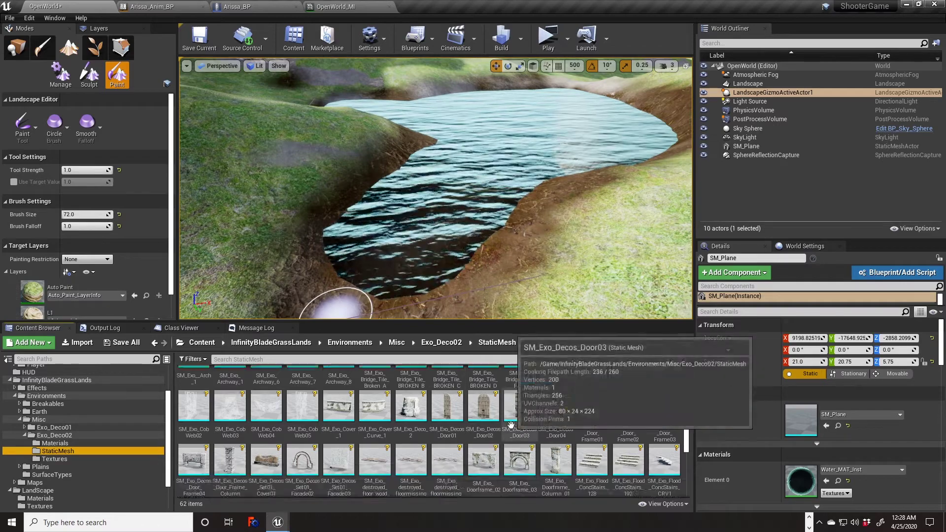
{"action": "scroll", "coordinate": [509, 427], "scroll_direction": "up", "scroll_amount": 2}
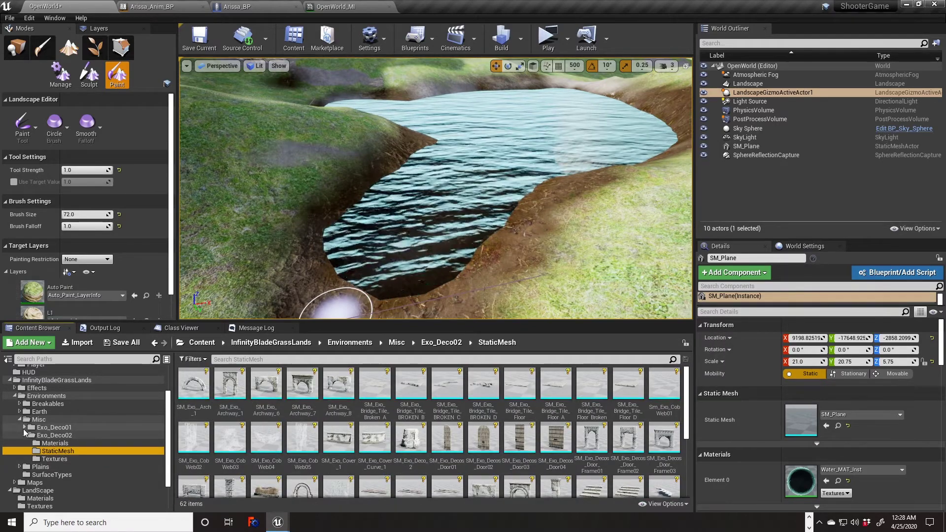
Step: Open the Exo_Deco01 StaticMesh folder and look over its props and the neighbouring environment folders
{"action": "left_click", "coordinate": [25, 429]}
{"action": "left_click", "coordinate": [52, 443]}
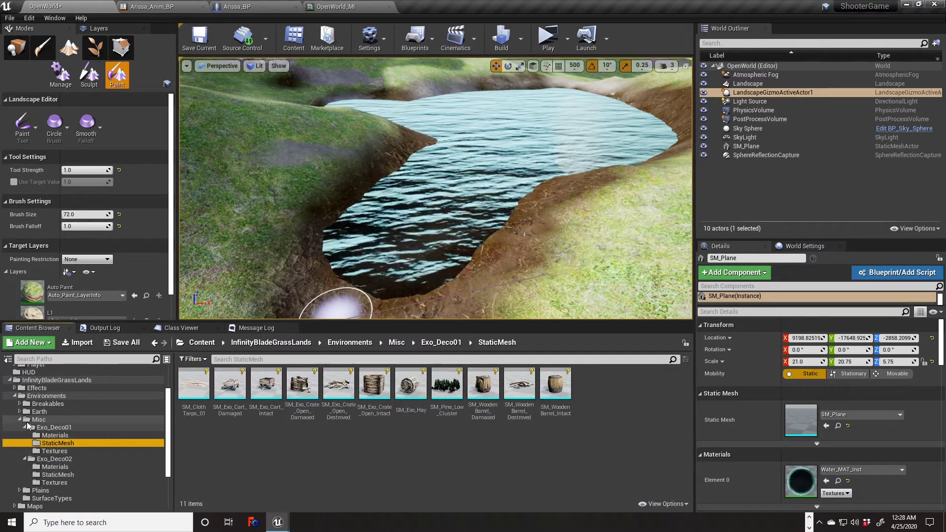
{"action": "scroll", "coordinate": [28, 414], "scroll_direction": "down", "scroll_amount": 2}
{"action": "scroll", "coordinate": [32, 421], "scroll_direction": "up", "scroll_amount": 2}
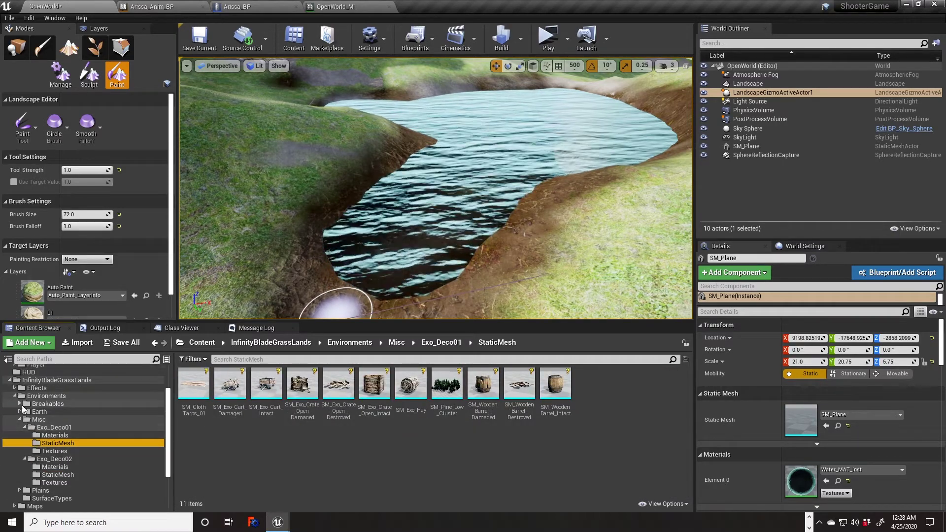
{"action": "scroll", "coordinate": [28, 443], "scroll_direction": "down", "scroll_amount": 3}
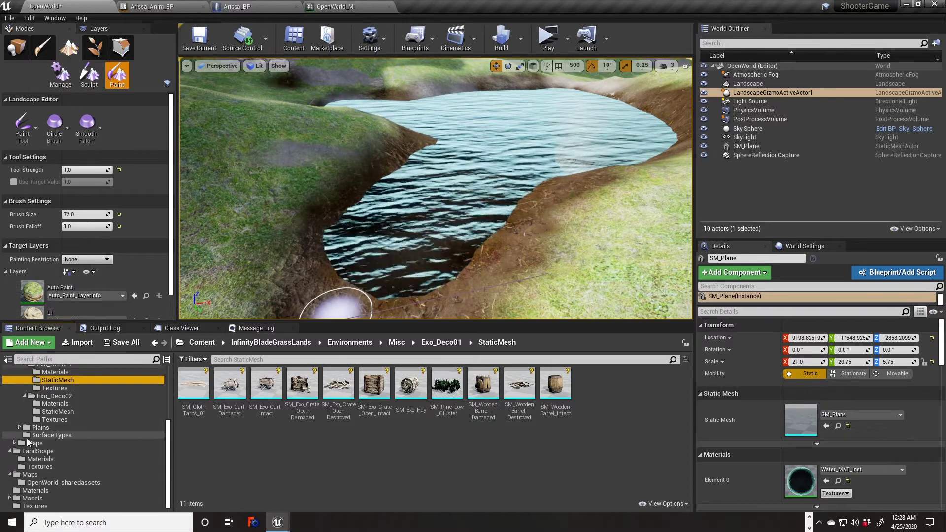
{"action": "scroll", "coordinate": [27, 443], "scroll_direction": "up", "scroll_amount": 3}
Step: Open the Environments Earth StaticMesh folder and examine the details of its tree and ground-cover meshes
{"action": "left_click", "coordinate": [20, 412]}
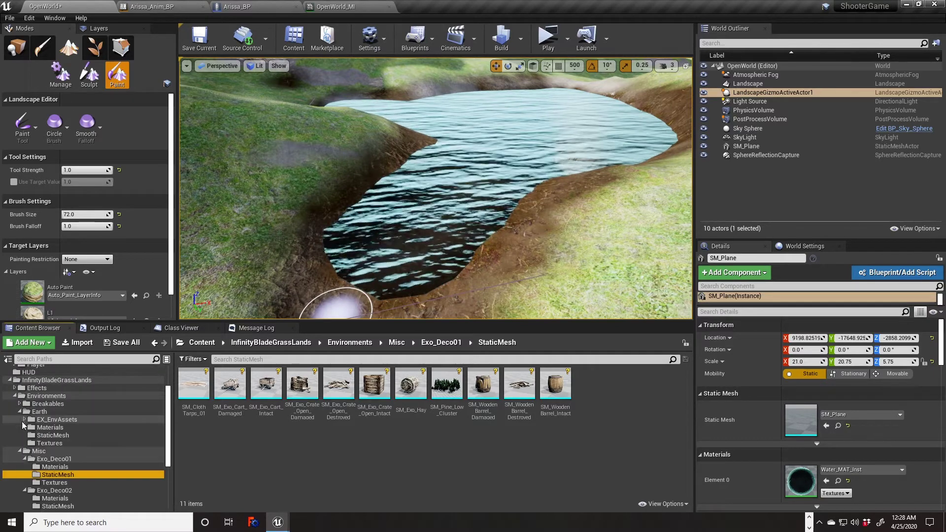
{"action": "left_click", "coordinate": [47, 436]}
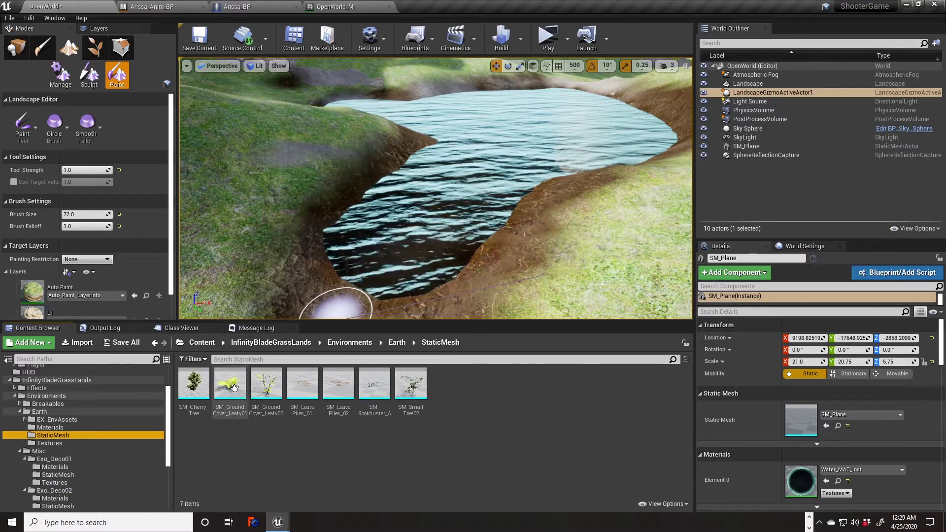
{"action": "mouse_move", "coordinate": [200, 394]}
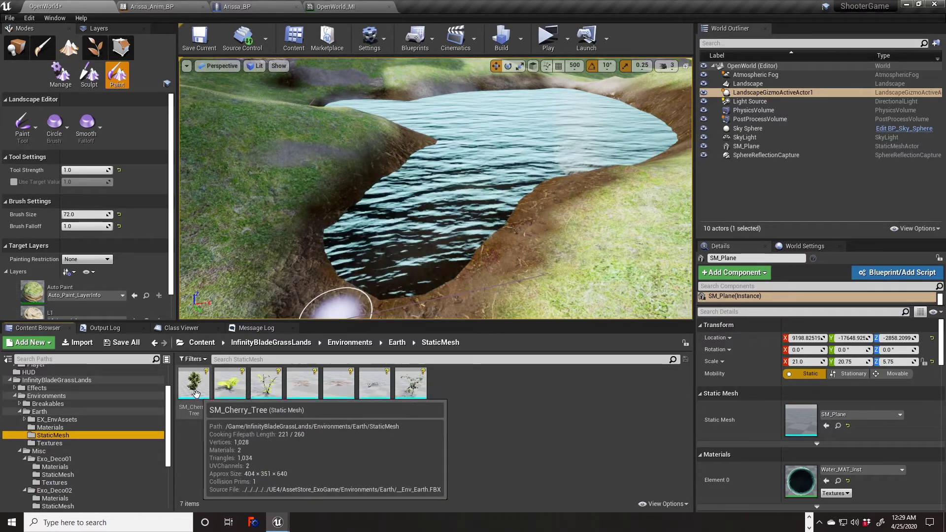
{"action": "mouse_move", "coordinate": [230, 391]}
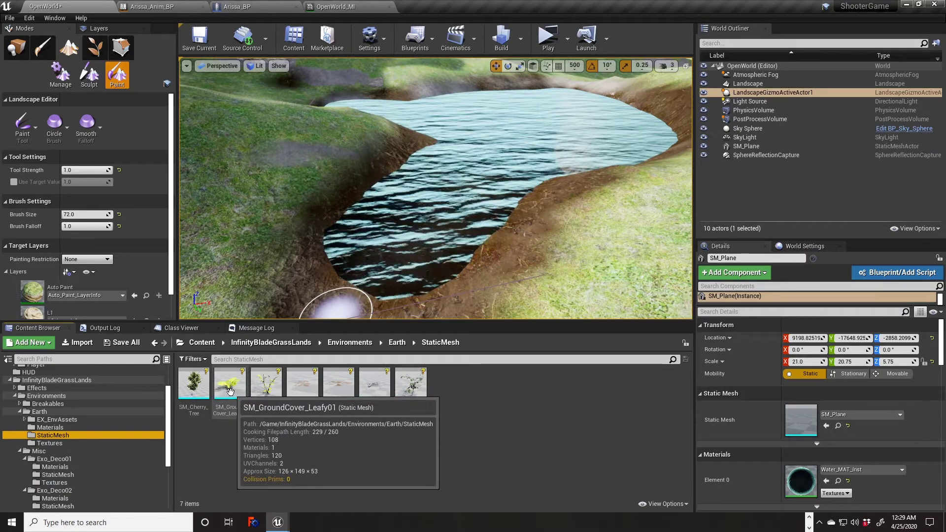
{"action": "mouse_move", "coordinate": [261, 387]}
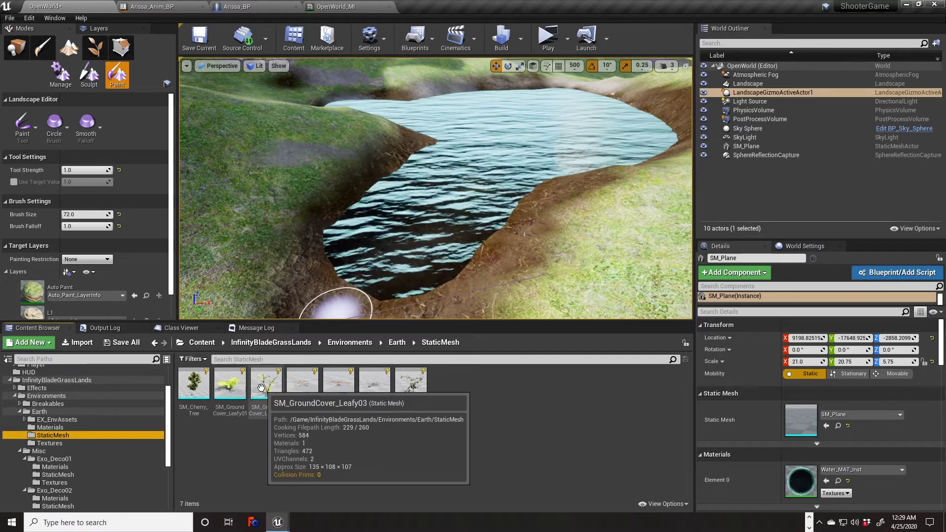
{"action": "mouse_move", "coordinate": [414, 390]}
{"action": "left_click", "coordinate": [407, 438]}
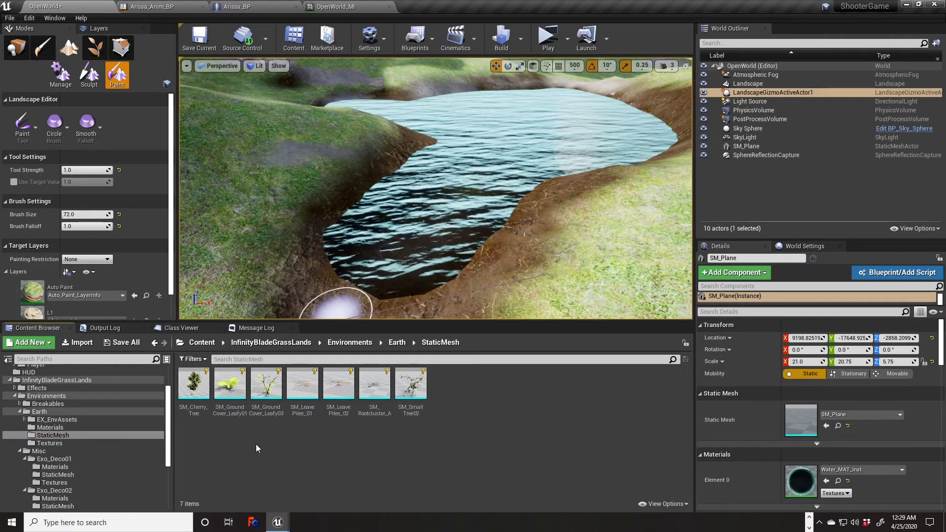
Step: Place SM_Cherry_Tree in the level on the bank beside the water and frame it in the view
{"action": "left_click", "coordinate": [193, 382]}
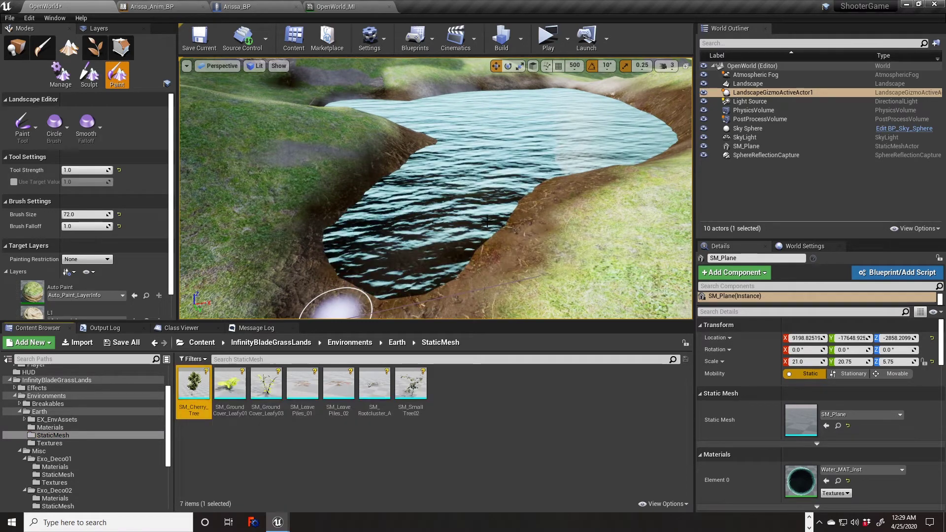
{"action": "left_click_drag", "start_coordinate": [335, 176], "coordinate": [333, 173]}
{"action": "right_click_drag", "start_coordinate": [363, 209], "coordinate": [473, 148]}
{"action": "key", "text": "s"}
{"action": "right_click_drag", "start_coordinate": [380, 186], "coordinate": [380, 186]}
{"action": "right_click_drag", "start_coordinate": [482, 163], "coordinate": [482, 163]}
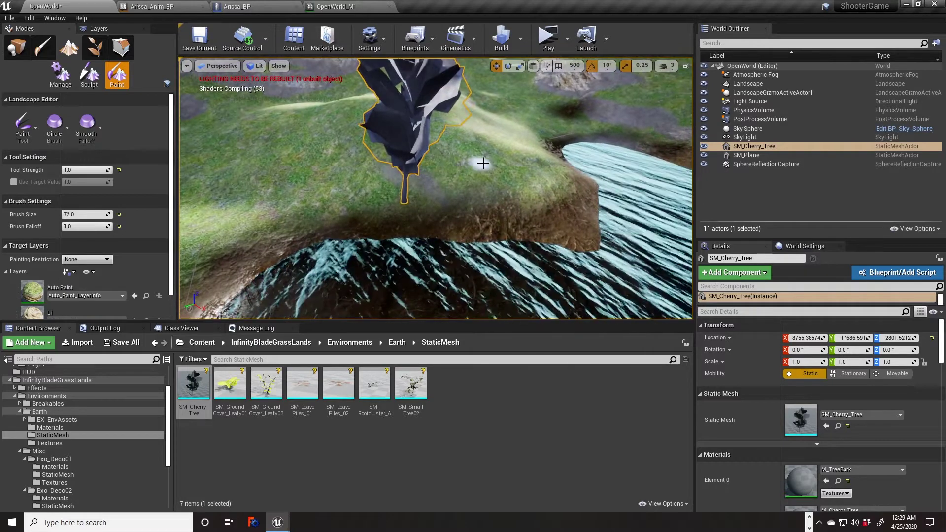
{"action": "key", "text": "f"}
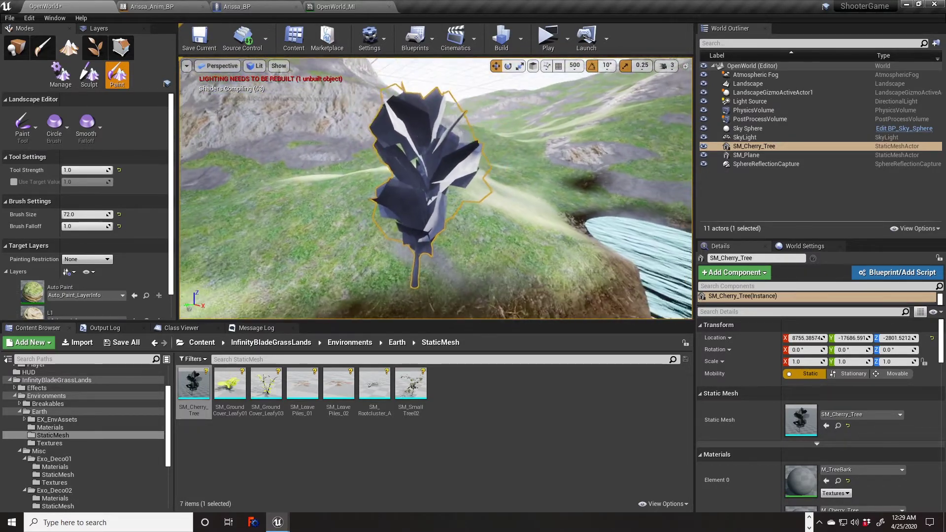
Step: Save all modified content and inspect the placed cherry tree and its trunk base from the water's edge
{"action": "left_click", "coordinate": [128, 342]}
{"action": "left_click", "coordinate": [568, 352]}
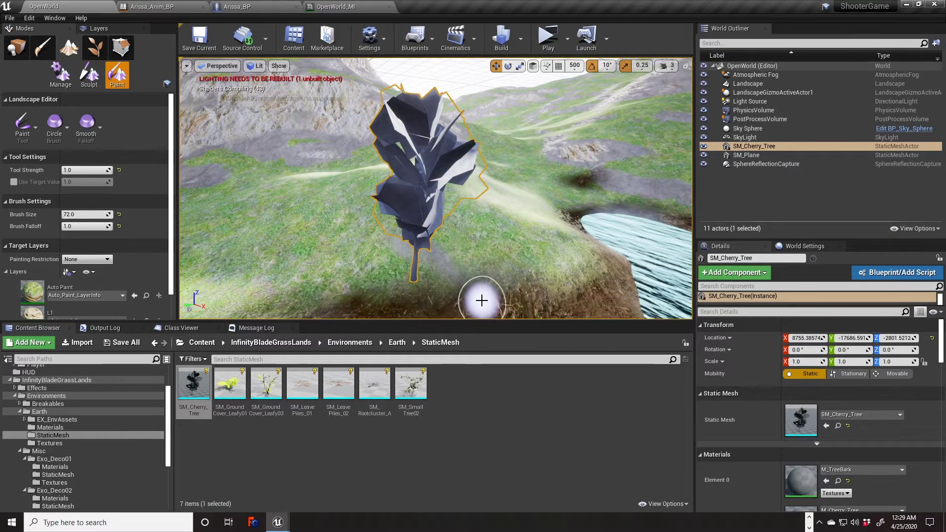
{"action": "mouse_move", "coordinate": [495, 274]}
{"action": "right_mouse_down"}
{"action": "mouse_move", "coordinate": [495, 315]}
{"action": "mouse_move", "coordinate": [495, 274]}
{"action": "mouse_move", "coordinate": [626, 279]}
{"action": "mouse_move", "coordinate": [495, 290]}
{"action": "mouse_move", "coordinate": [495, 266]}
{"action": "mouse_move", "coordinate": [385, 271]}
{"action": "mouse_move", "coordinate": [498, 261]}
{"action": "mouse_move", "coordinate": [481, 278]}
{"action": "mouse_move", "coordinate": [492, 273]}
{"action": "mouse_move", "coordinate": [492, 288]}
{"action": "mouse_move", "coordinate": [505, 291]}
{"action": "mouse_move", "coordinate": [478, 264]}
{"action": "mouse_move", "coordinate": [488, 266]}
{"action": "mouse_move", "coordinate": [490, 276]}
{"action": "mouse_move", "coordinate": [405, 226]}
{"action": "right_mouse_up"}
{"action": "key", "text": "w"}
{"action": "key", "text": "s"}
{"action": "key", "text": "w"}
{"action": "key", "text": "s"}
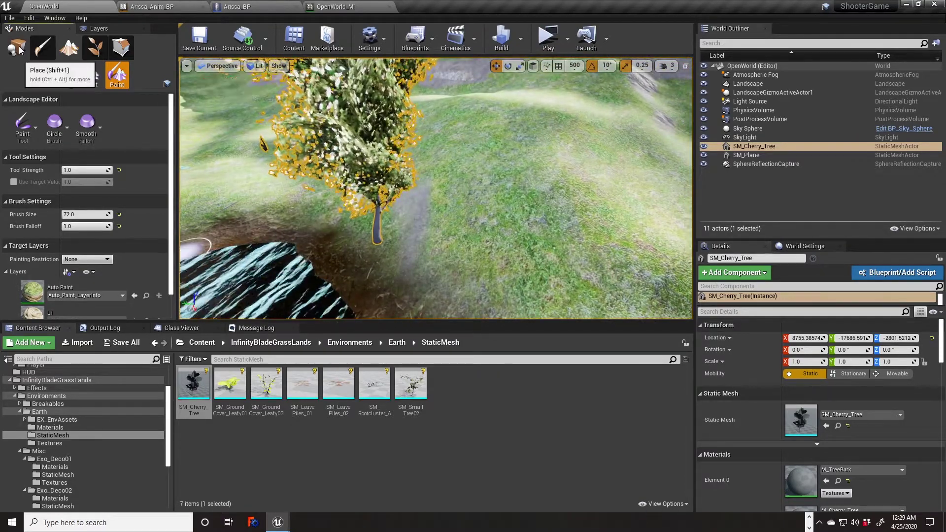
Step: Switch to Place mode and adjust the cherry tree's height to a Z location of about -2793
{"action": "left_click", "coordinate": [18, 47]}
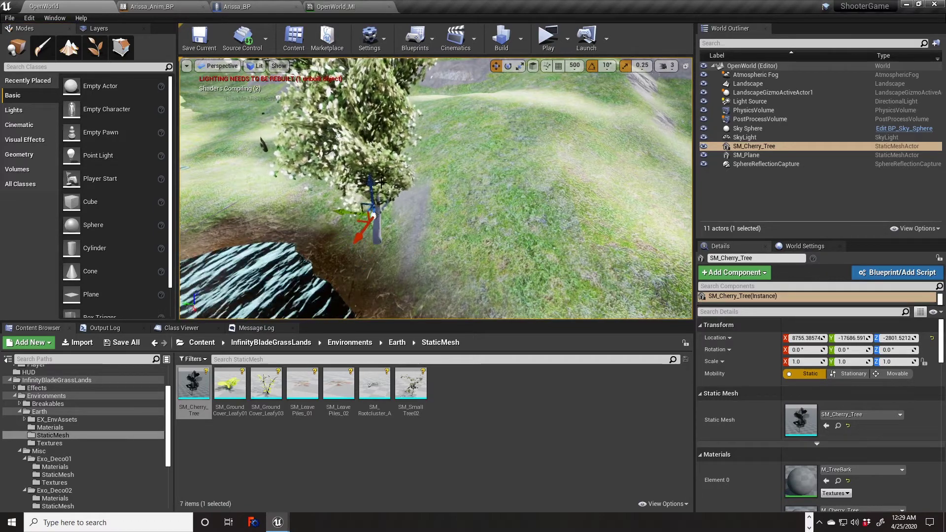
{"action": "left_click", "coordinate": [374, 182]}
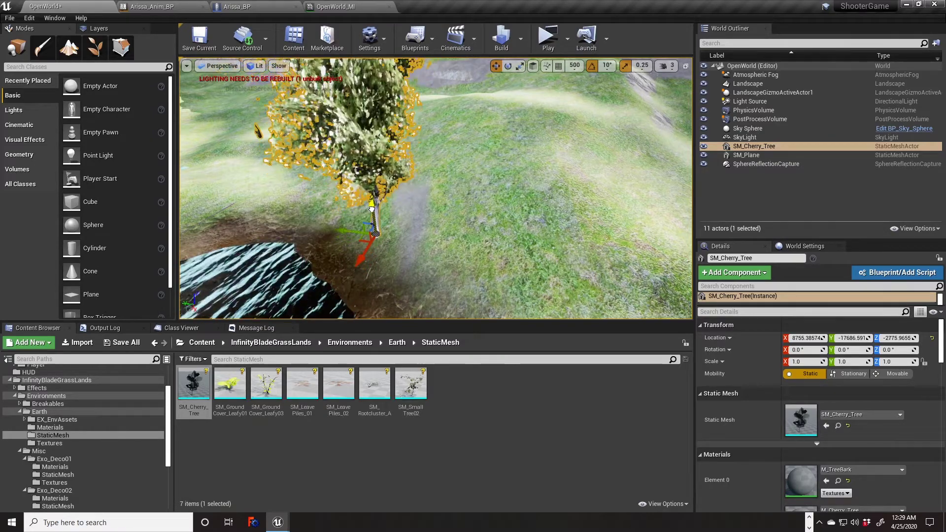
{"action": "mouse_move", "coordinate": [410, 238]}
{"action": "right_mouse_down"}
{"action": "mouse_move", "coordinate": [256, 232]}
{"action": "mouse_move", "coordinate": [261, 152]}
{"action": "mouse_move", "coordinate": [320, 251]}
{"action": "mouse_move", "coordinate": [434, 234]}
{"action": "mouse_move", "coordinate": [411, 238]}
{"action": "right_mouse_up"}
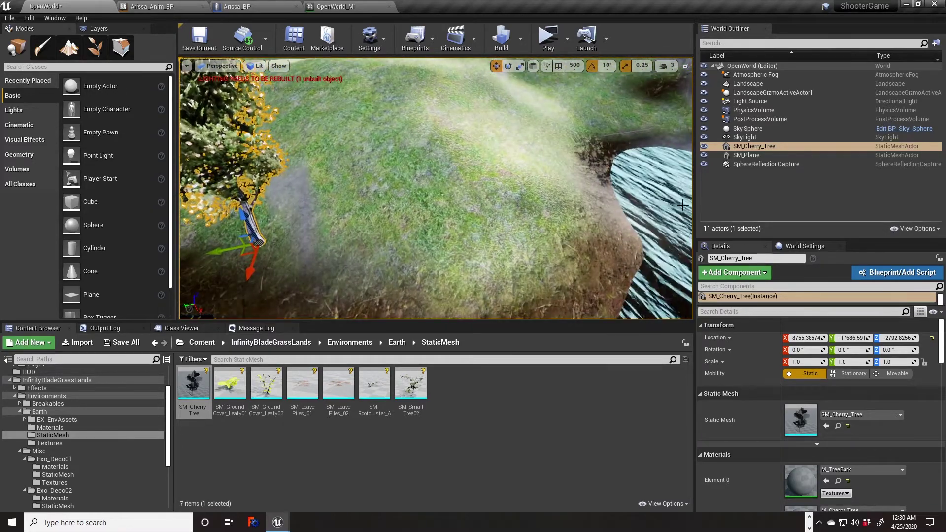
Step: Reselect the cherry tree by its trunk and raise it to a Z location of about -2735
{"action": "left_click", "coordinate": [329, 209]}
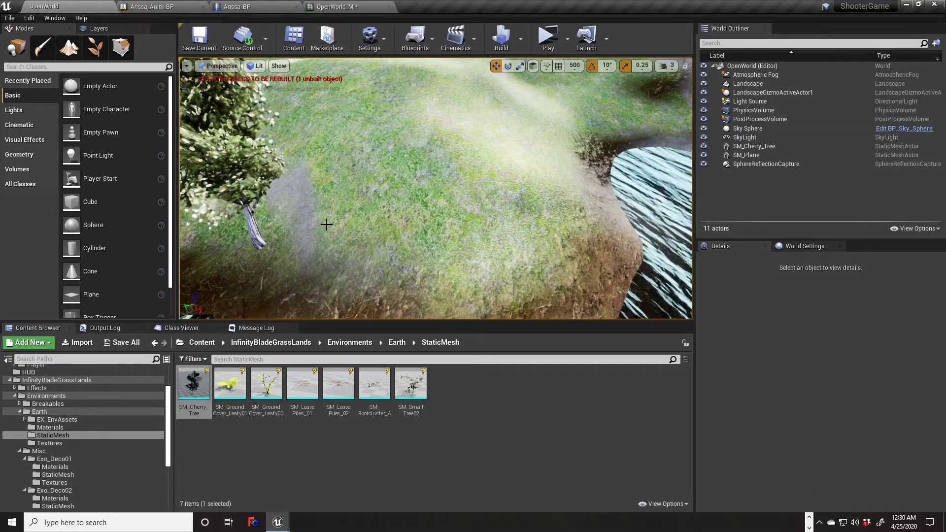
{"action": "left_click", "coordinate": [254, 228]}
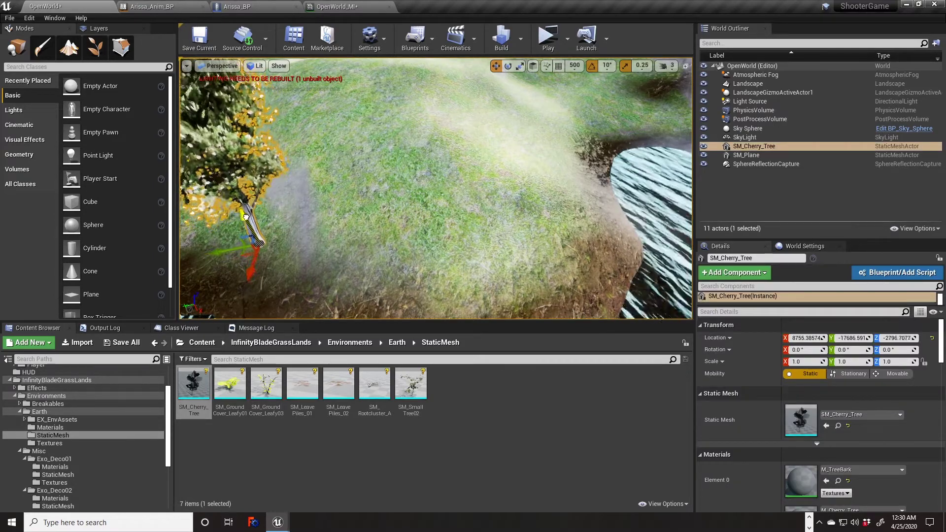
{"action": "left_click_drag", "start_coordinate": [244, 193], "coordinate": [244, 195]}
{"action": "right_click_drag", "start_coordinate": [335, 211], "coordinate": [395, 217]}
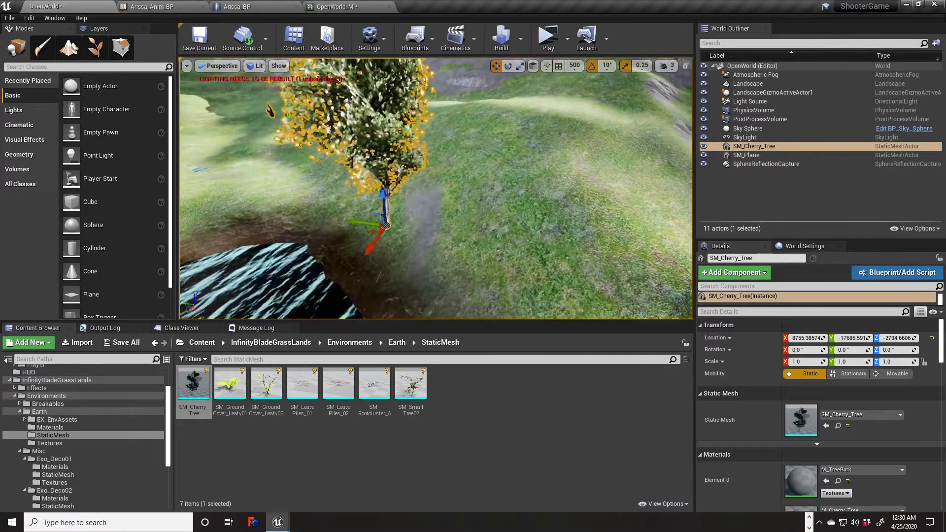
Step: Move the cherry tree along the grassy bank beside the water to about X 8394, Y -18806
{"action": "left_click_drag", "start_coordinate": [367, 246], "coordinate": [596, 245]}
{"action": "key", "text": "f"}
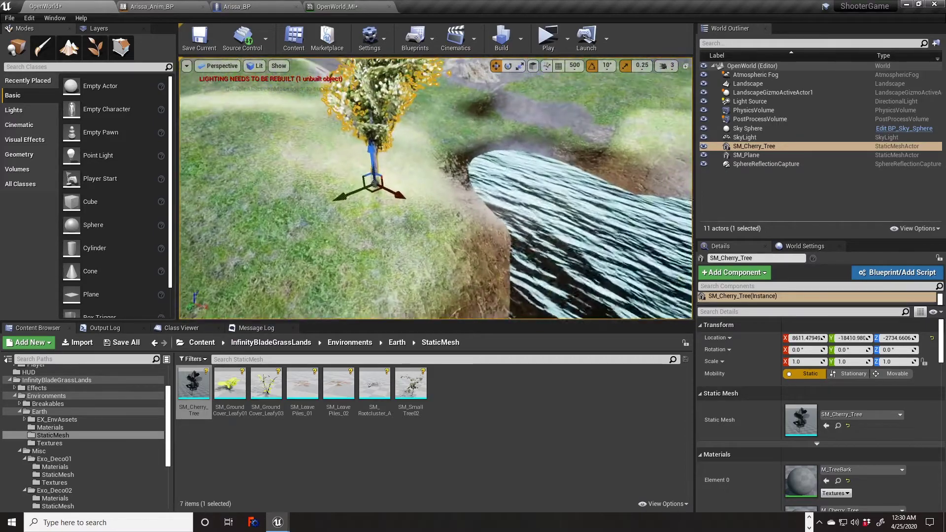
{"action": "right_click_drag", "start_coordinate": [344, 217], "coordinate": [370, 192]}
{"action": "mouse_move", "coordinate": [442, 168]}
{"action": "right_mouse_down"}
{"action": "mouse_move", "coordinate": [365, 175]}
{"action": "mouse_move", "coordinate": [389, 197]}
{"action": "mouse_move", "coordinate": [442, 169]}
{"action": "right_mouse_up"}
{"action": "key", "text": "s"}
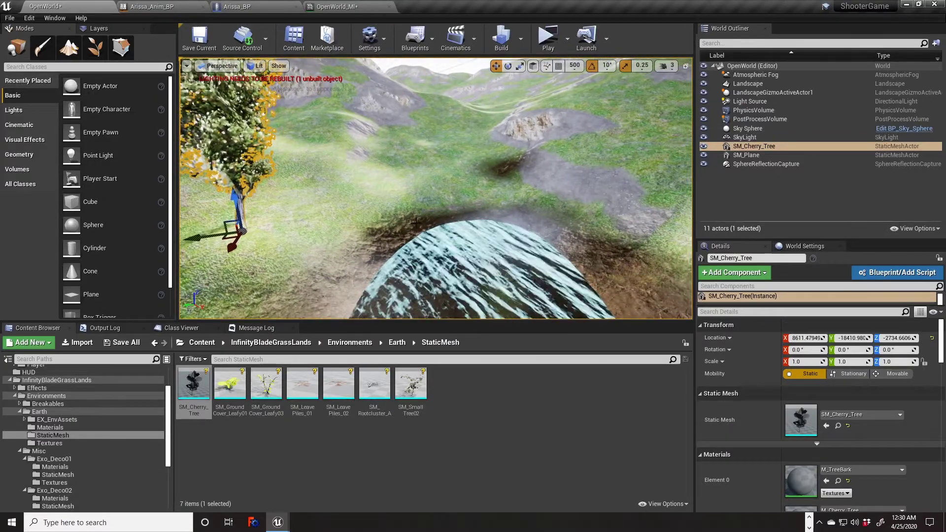
{"action": "left_click_drag", "start_coordinate": [255, 217], "coordinate": [238, 199]}
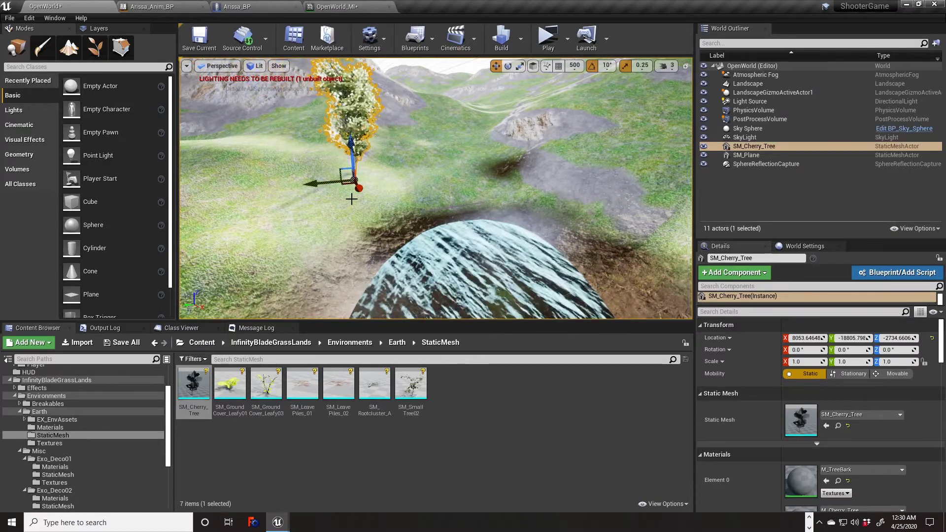
{"action": "left_click_drag", "start_coordinate": [366, 218], "coordinate": [371, 225]}
{"action": "right_click_drag", "start_coordinate": [371, 226], "coordinate": [418, 190]}
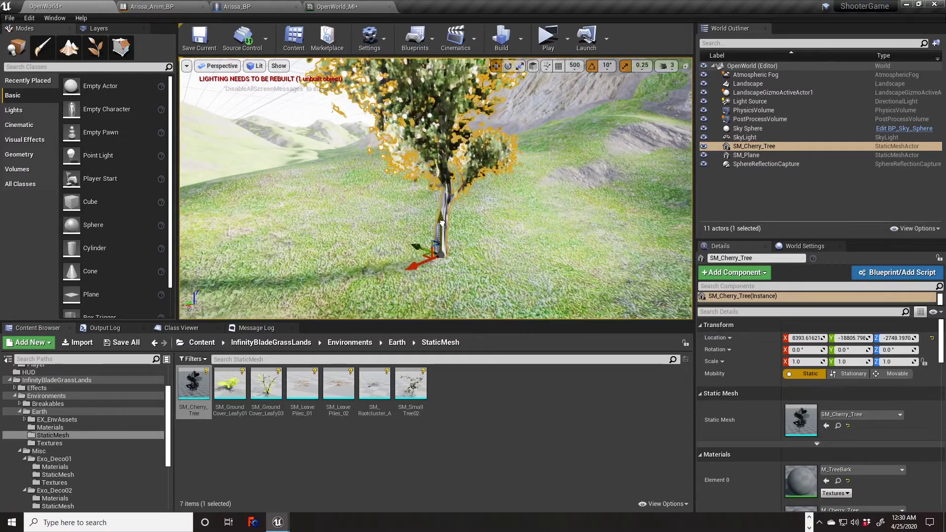
Step: Adjust the cherry tree's height to a Z location of about -2772 so the trunk base meets the grass
{"action": "left_click_drag", "start_coordinate": [448, 253], "coordinate": [451, 245]}
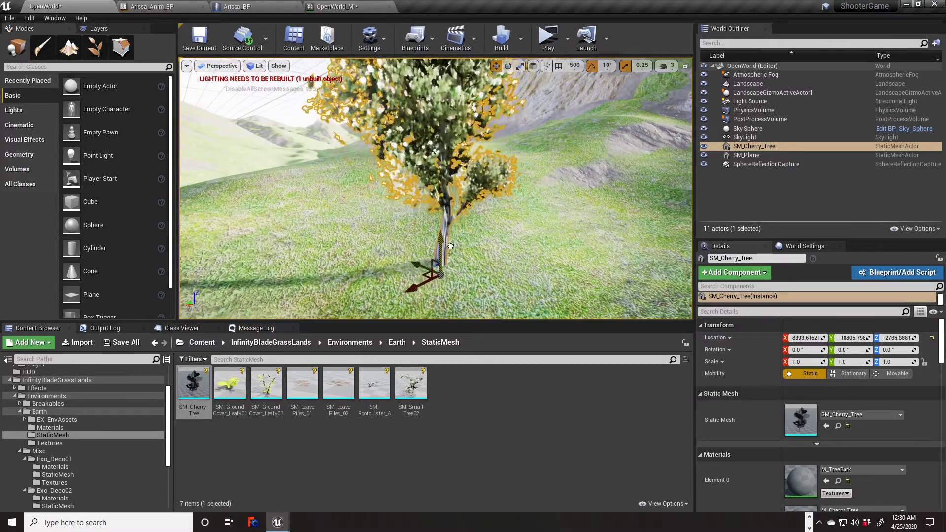
{"action": "right_click_drag", "start_coordinate": [452, 237], "coordinate": [421, 211]}
{"action": "key", "text": "w"}
{"action": "key", "text": "s"}
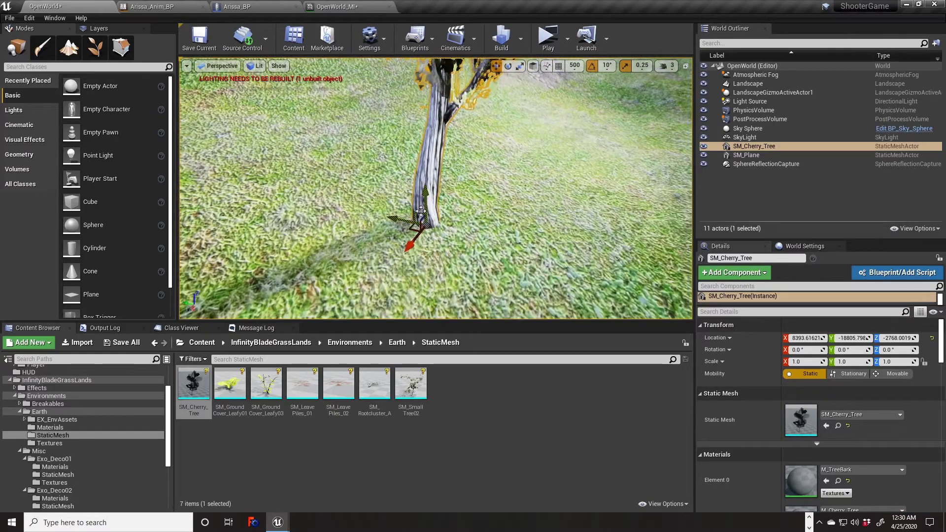
{"action": "right_click_drag", "start_coordinate": [275, 269], "coordinate": [280, 318]}
{"action": "key", "text": "w"}
{"action": "key", "text": "s"}
{"action": "mouse_move", "coordinate": [457, 226]}
{"action": "right_mouse_down"}
{"action": "mouse_move", "coordinate": [419, 192]}
{"action": "mouse_move", "coordinate": [542, 167]}
{"action": "mouse_move", "coordinate": [457, 226]}
{"action": "right_mouse_up"}
{"action": "key", "text": "w"}
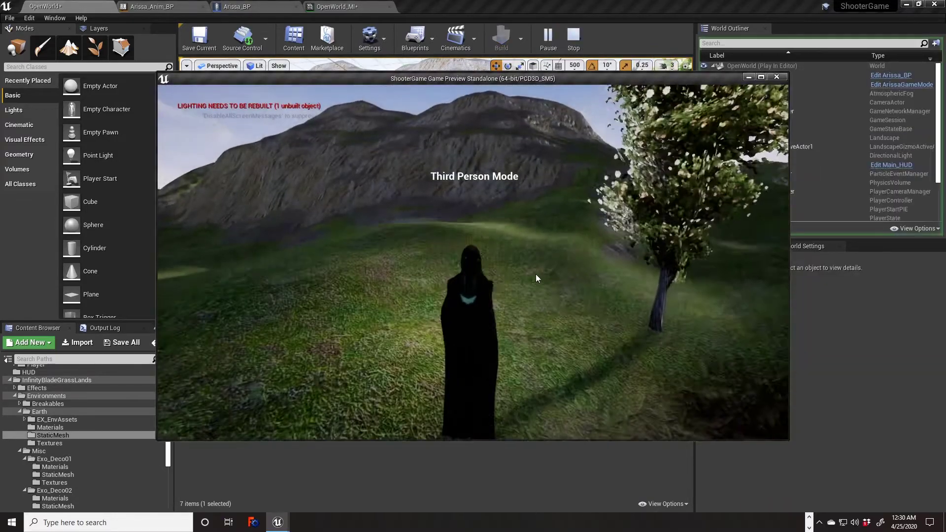
Step: Inspect the cherry tree in the game preview by walking the character around it, and end the play session
{"action": "left_click", "coordinate": [536, 275]}
{"action": "key", "text": "w"}
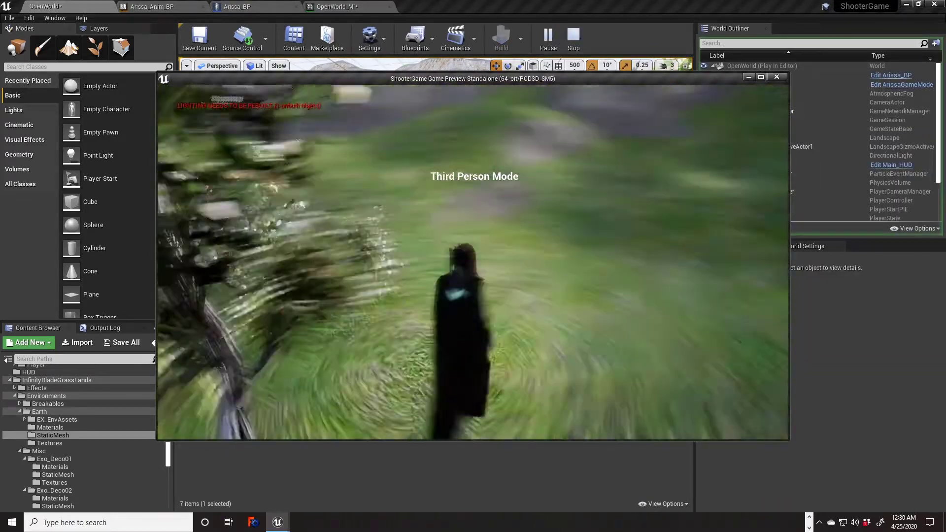
{"action": "key", "text": "w"}
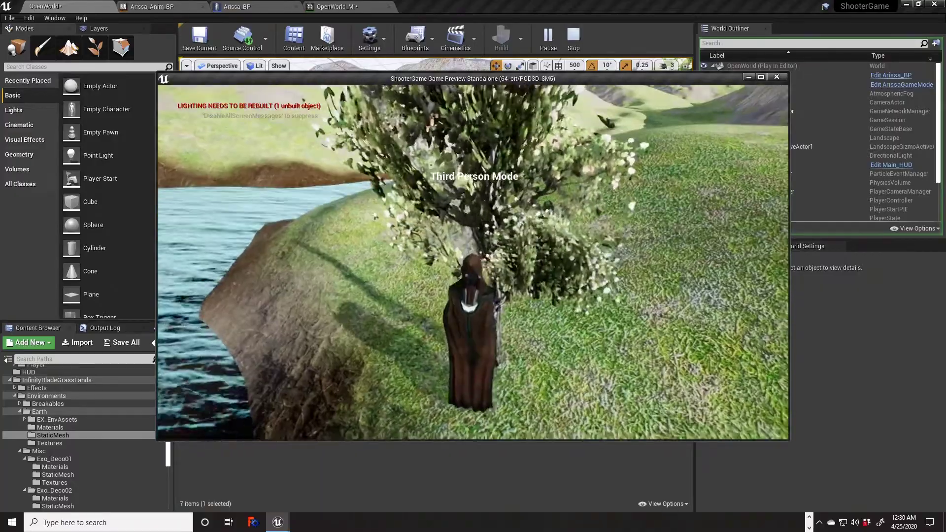
{"action": "key", "text": "w"}
{"action": "key", "text": "w"}
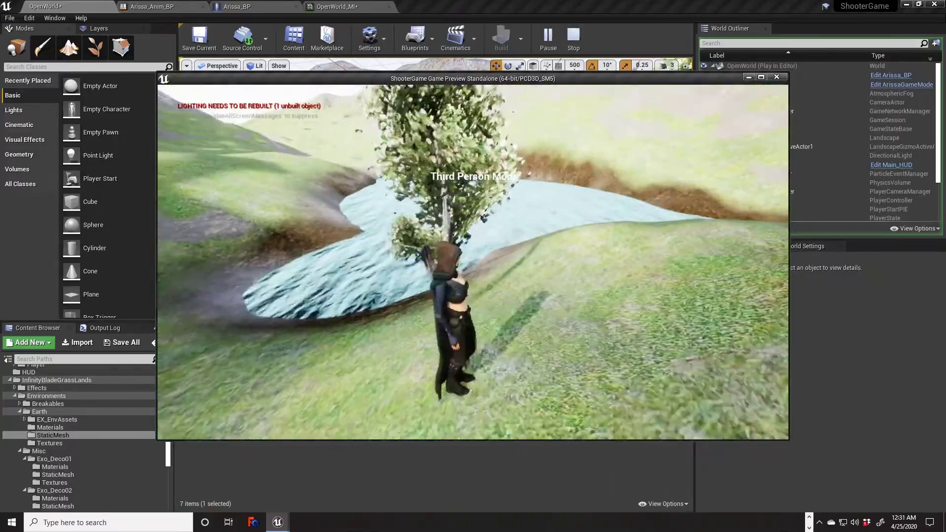
{"action": "key", "text": "w"}
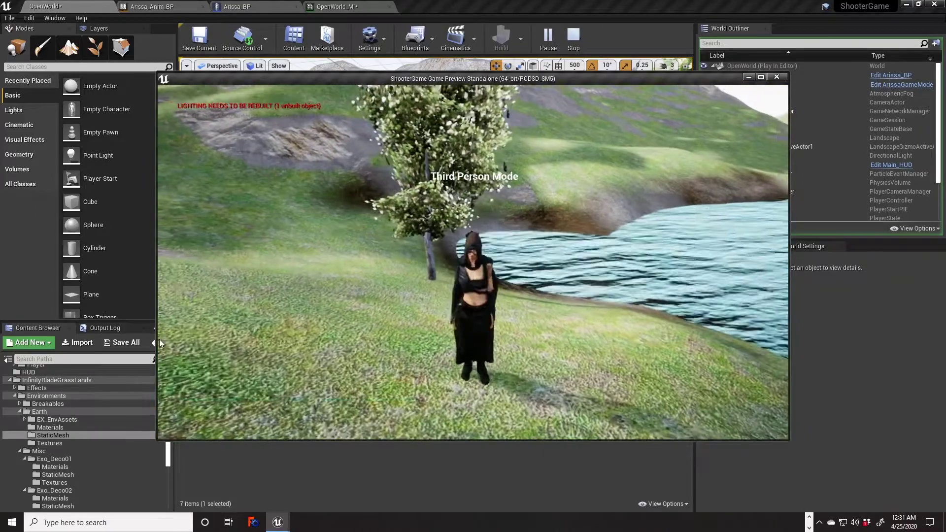
{"action": "key", "text": "Escape"}
Step: Place two more SM_Cherry_Tree meshes on the grass near the first cherry tree
{"action": "mouse_move", "coordinate": [474, 308]}
{"action": "right_mouse_down"}
{"action": "mouse_move", "coordinate": [542, 308]}
{"action": "mouse_move", "coordinate": [542, 318]}
{"action": "mouse_move", "coordinate": [474, 308]}
{"action": "right_mouse_up"}
{"action": "left_click_drag", "start_coordinate": [194, 385], "coordinate": [377, 210]}
{"action": "left_click_drag", "start_coordinate": [193, 384], "coordinate": [364, 292]}
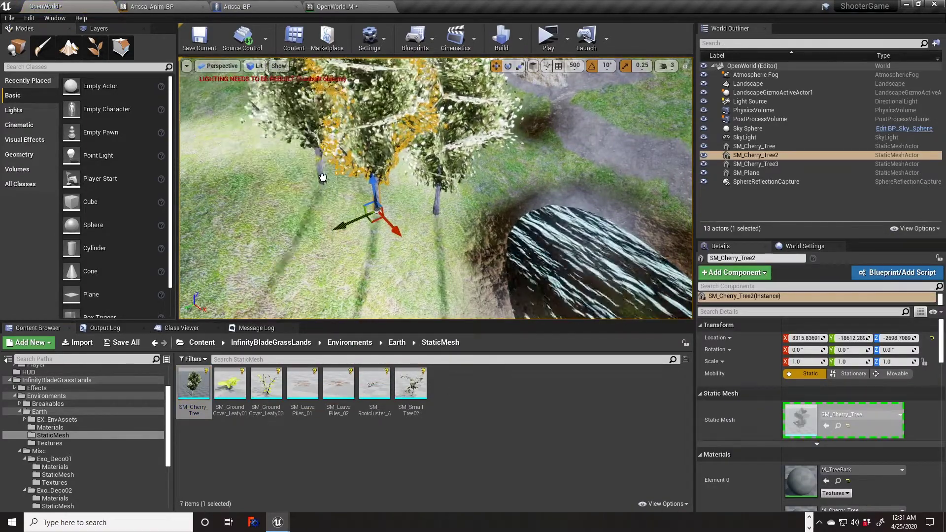
Step: Rotate the third cherry tree to -50° about Z and turn the original cherry tree about its vertical axis as well
{"action": "left_click_drag", "start_coordinate": [400, 174], "coordinate": [400, 175]}
{"action": "right_click_drag", "start_coordinate": [401, 175], "coordinate": [316, 189]}
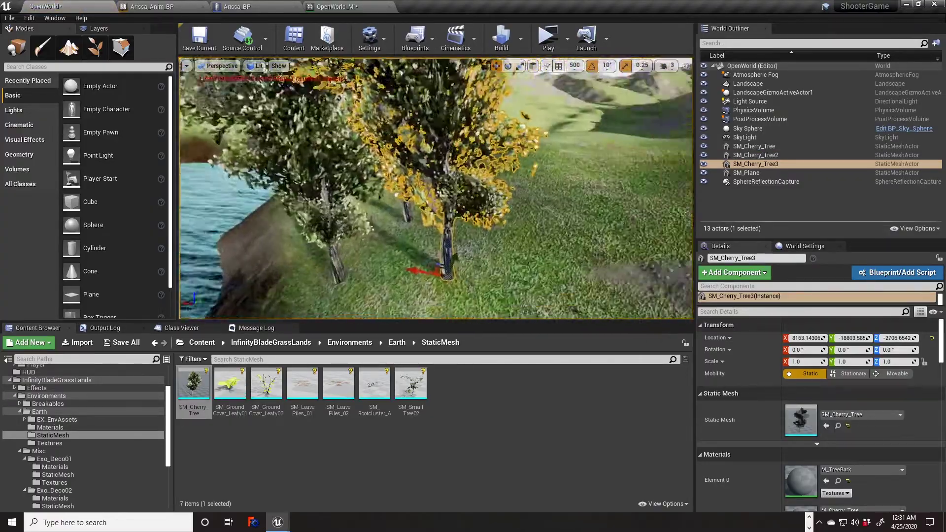
{"action": "right_click_drag", "start_coordinate": [481, 203], "coordinate": [538, 142]}
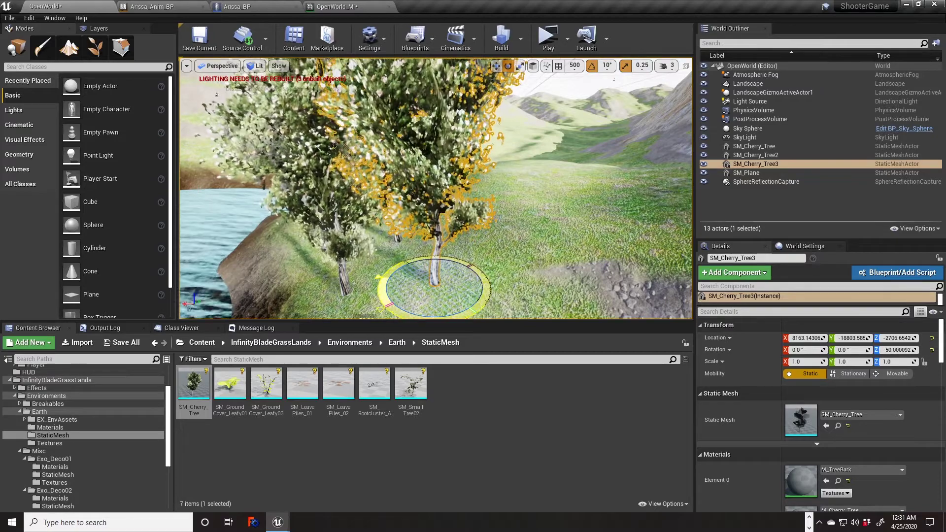
{"action": "left_click", "coordinate": [341, 276]}
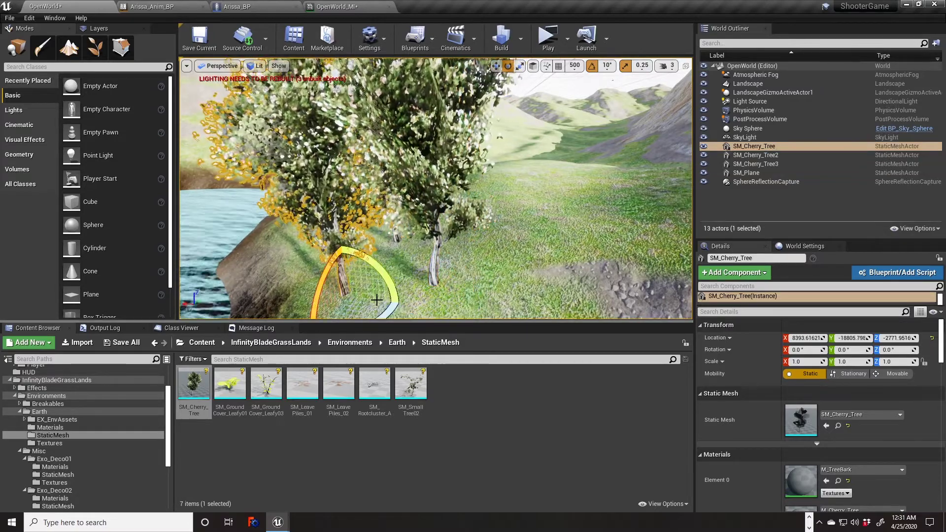
{"action": "right_click_drag", "start_coordinate": [345, 286], "coordinate": [428, 248]}
{"action": "key", "text": "w"}
{"action": "key", "text": "s"}
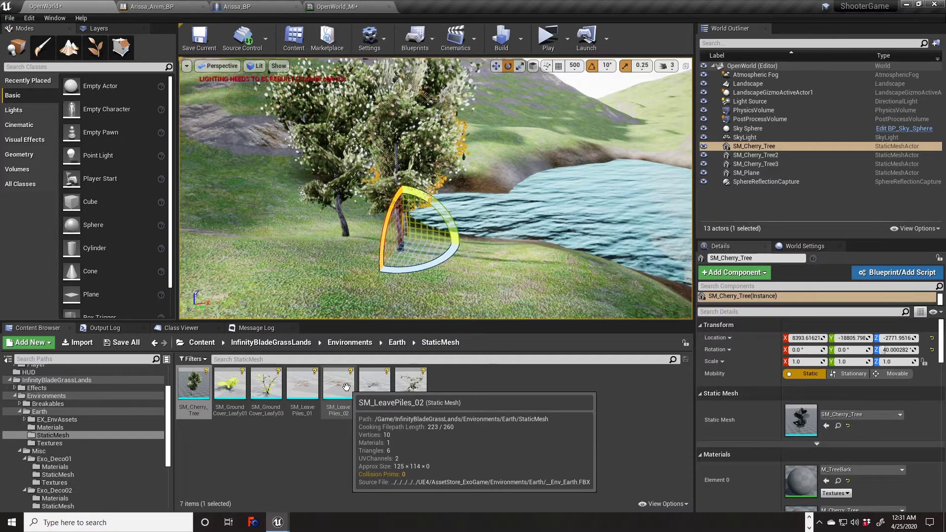
Step: Place SM_SmallTree02 and SM_GroundCover_Leafy03 on the grass in front of the cherry trees
{"action": "left_click", "coordinate": [416, 385]}
{"action": "left_click_drag", "start_coordinate": [299, 236], "coordinate": [309, 260]}
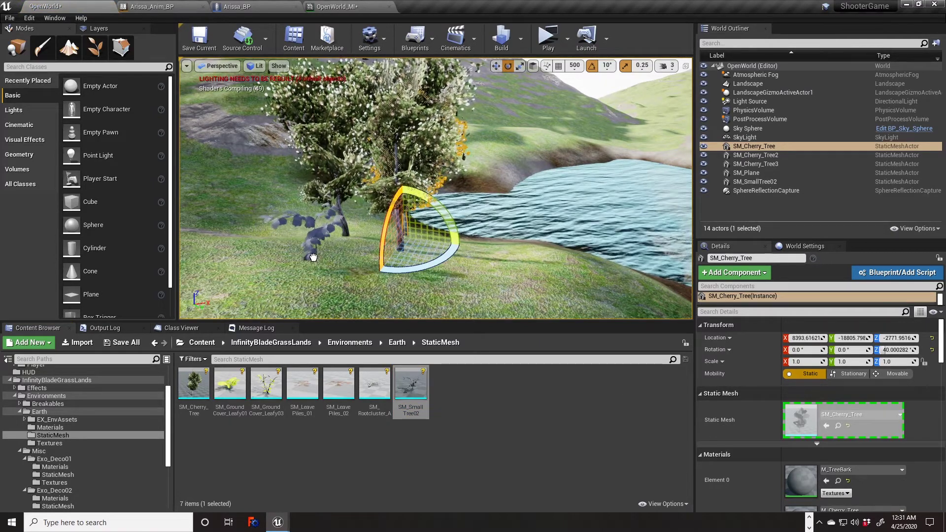
{"action": "left_click_drag", "start_coordinate": [312, 254], "coordinate": [314, 258]}
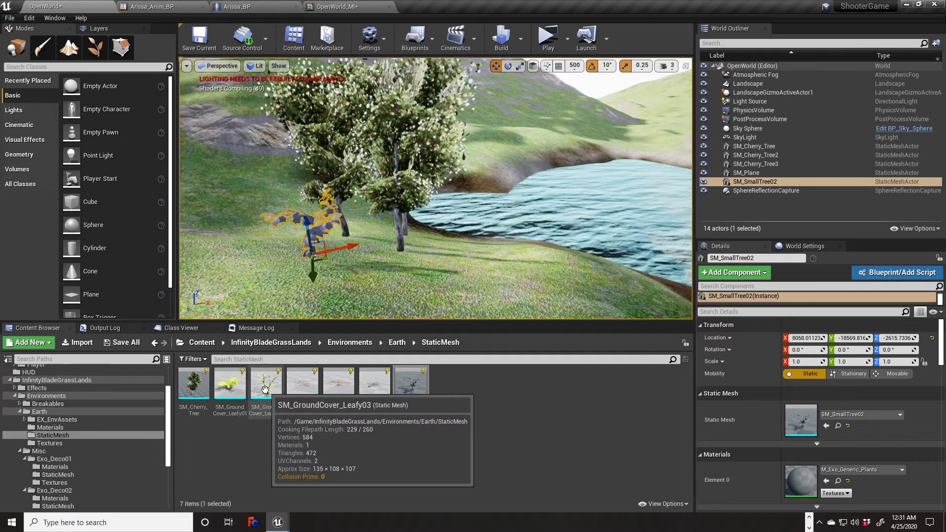
{"action": "left_click_drag", "start_coordinate": [266, 390], "coordinate": [415, 273]}
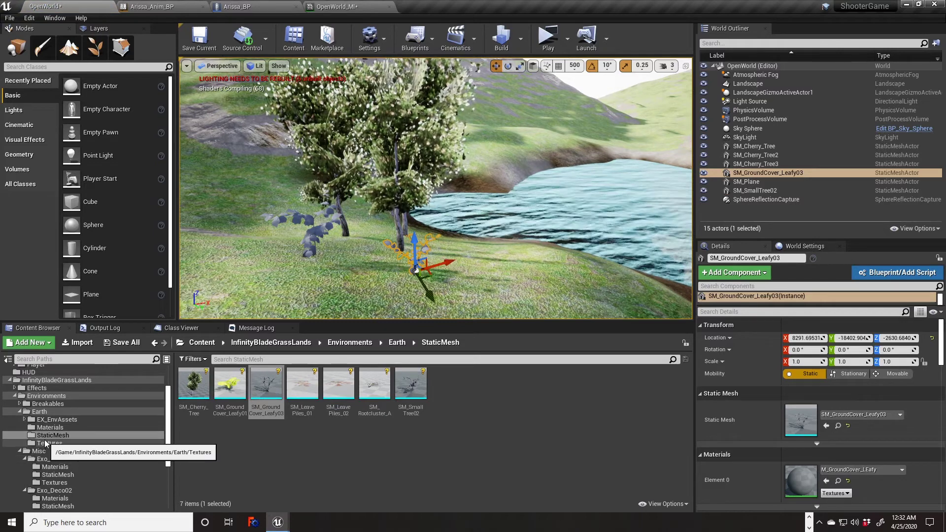
Step: Switch to Foliage mode for painting plants onto the landscape
{"action": "scroll", "coordinate": [47, 440], "scroll_direction": "up", "scroll_amount": 1}
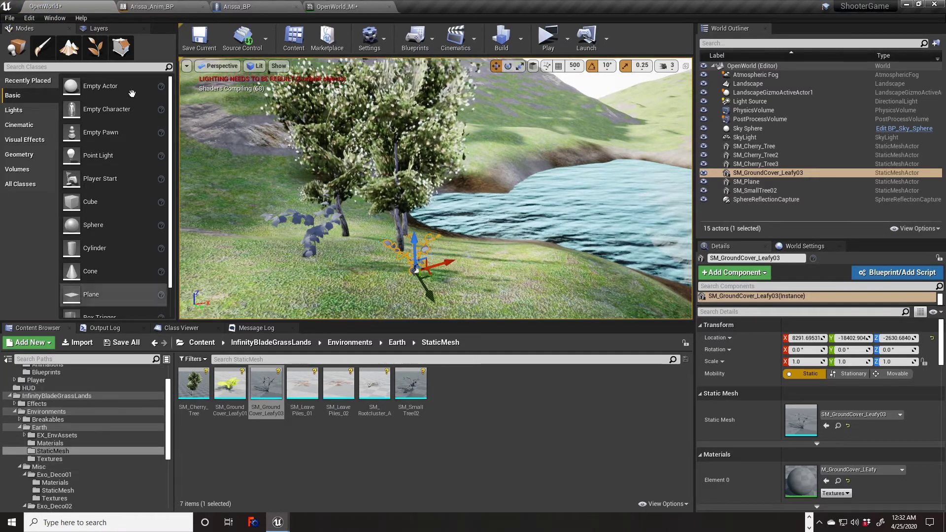
{"action": "left_click", "coordinate": [95, 48]}
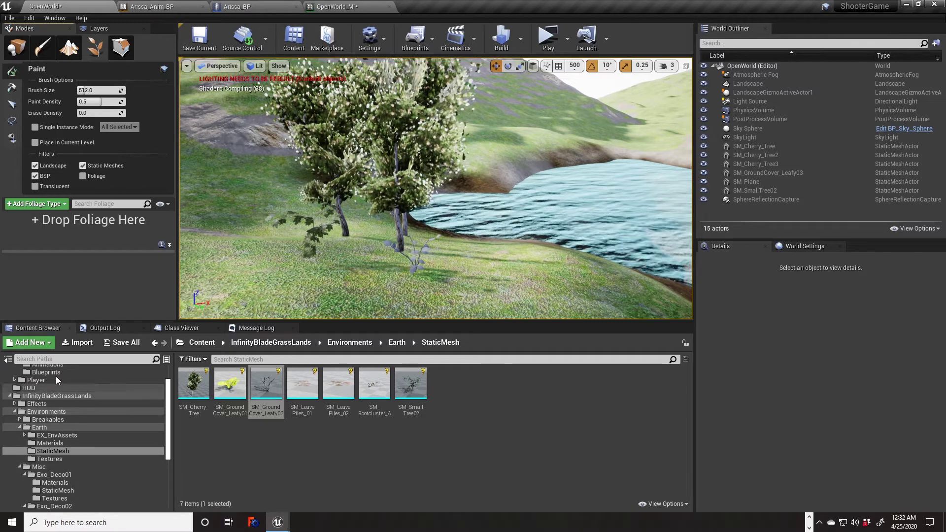
{"action": "type", "text": "grass"}
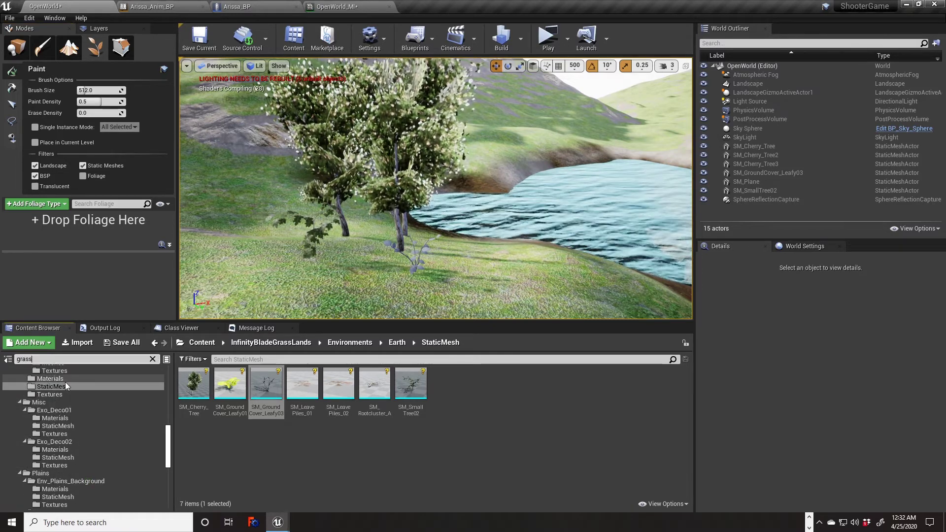
{"action": "key", "text": "BackSpace"}
{"action": "key", "text": "BackSpace"}
{"action": "key", "text": "BackSpace"}
{"action": "key", "text": "BackSpace"}
{"action": "key", "text": "BackSpace"}
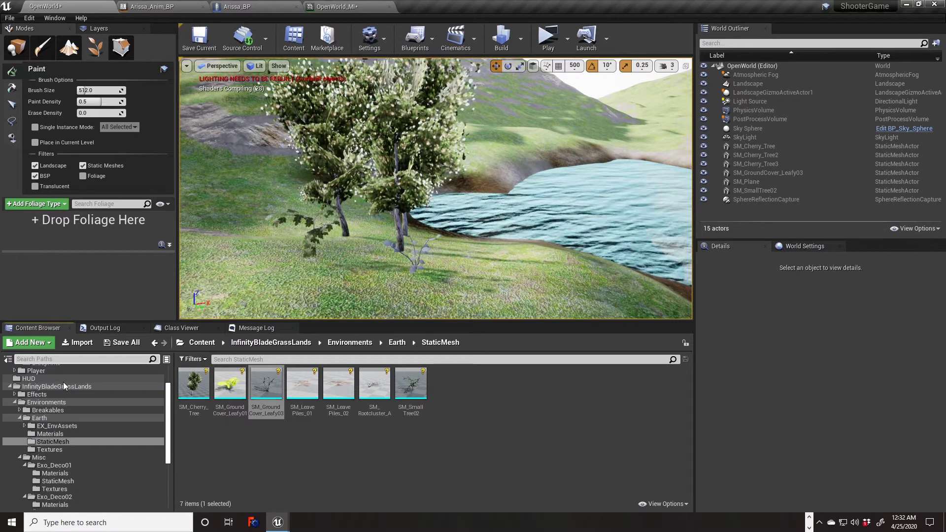
Step: Search the InfinityBladeGrassLands folder for "grass" and add SM_Plains_Grass01 as a foliage type
{"action": "scroll", "coordinate": [64, 391], "scroll_direction": "up", "scroll_amount": 3}
{"action": "scroll", "coordinate": [64, 394], "scroll_direction": "down", "scroll_amount": 2}
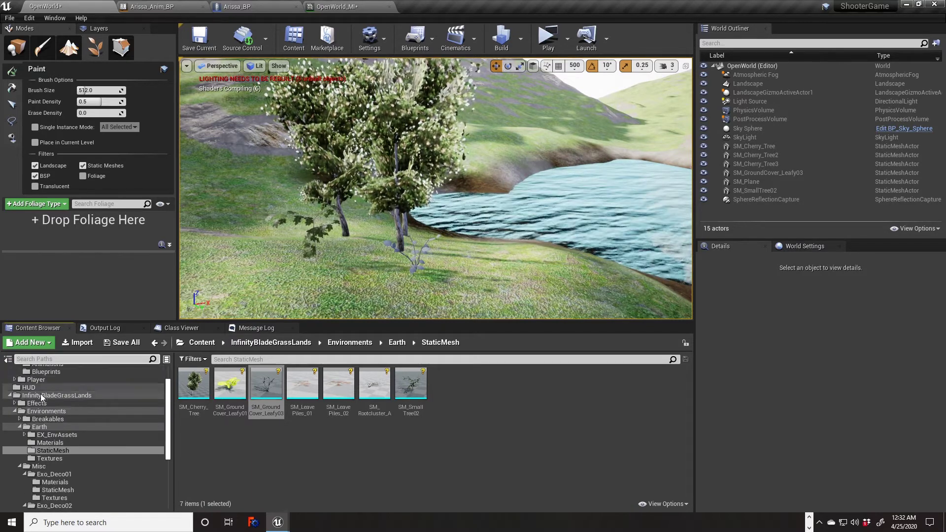
{"action": "left_click", "coordinate": [43, 396]}
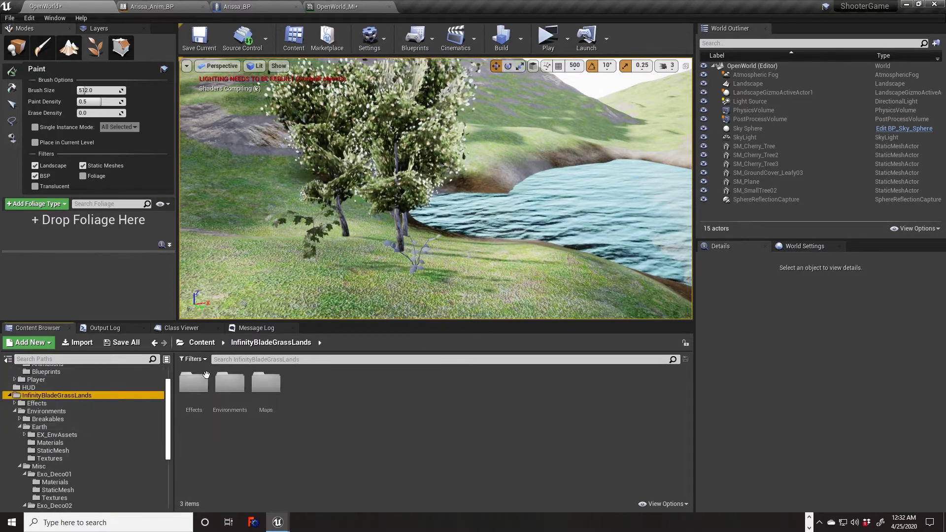
{"action": "left_click", "coordinate": [245, 360]}
{"action": "type", "text": "grass"}
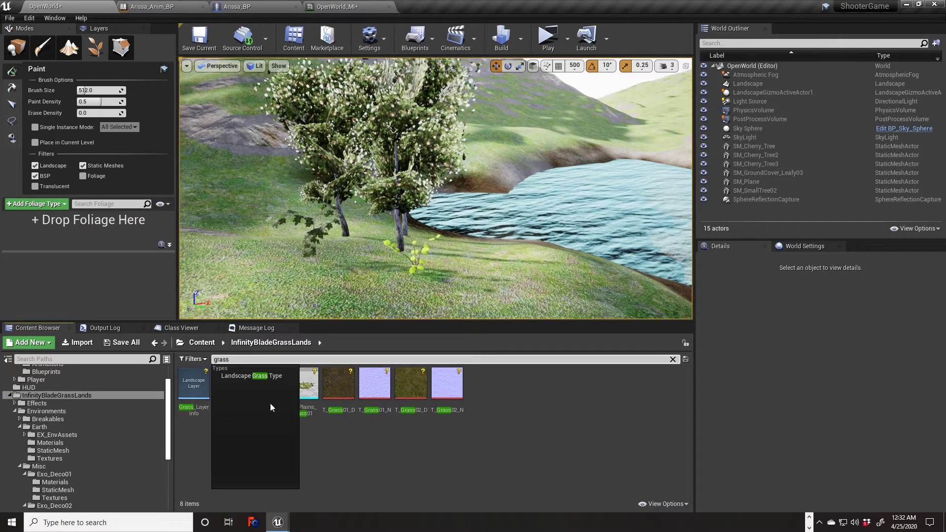
{"action": "left_click", "coordinate": [247, 376]}
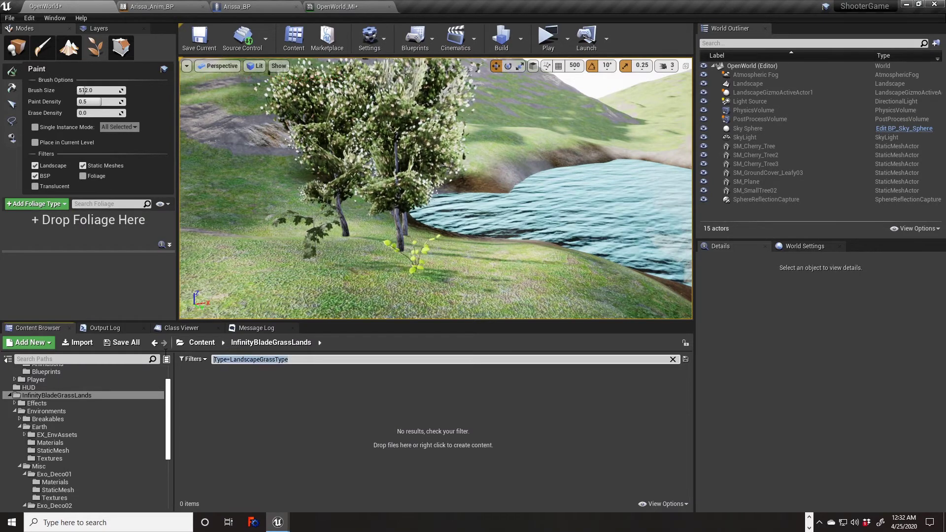
{"action": "type", "text": "grass"}
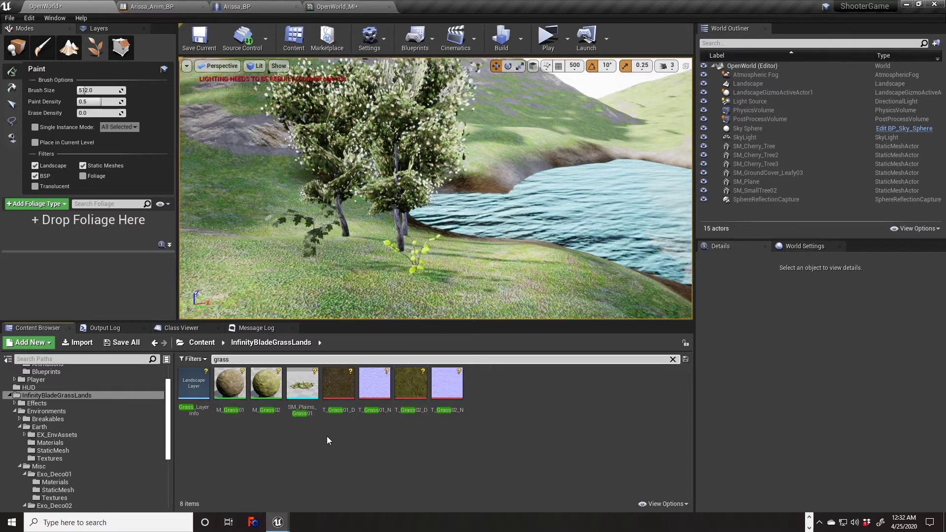
{"action": "mouse_move", "coordinate": [304, 385]}
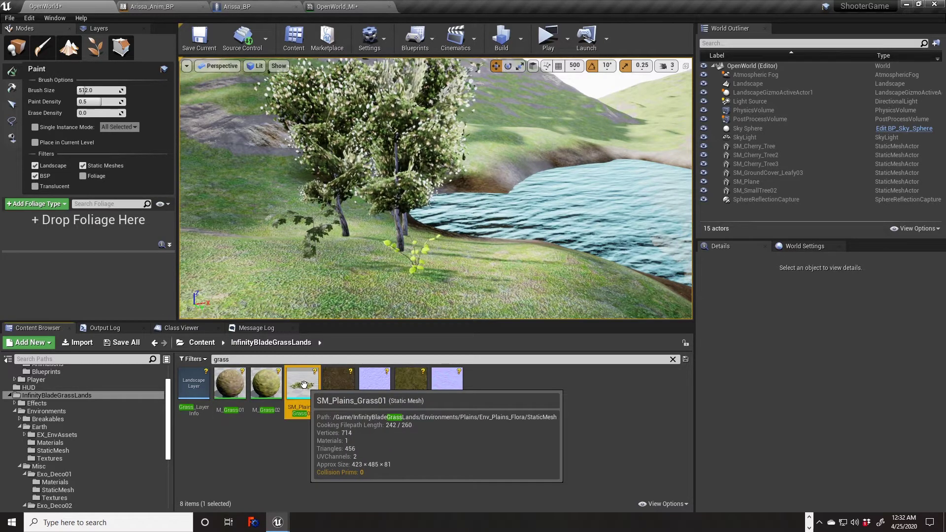
{"action": "left_click_drag", "start_coordinate": [304, 385], "coordinate": [104, 232]}
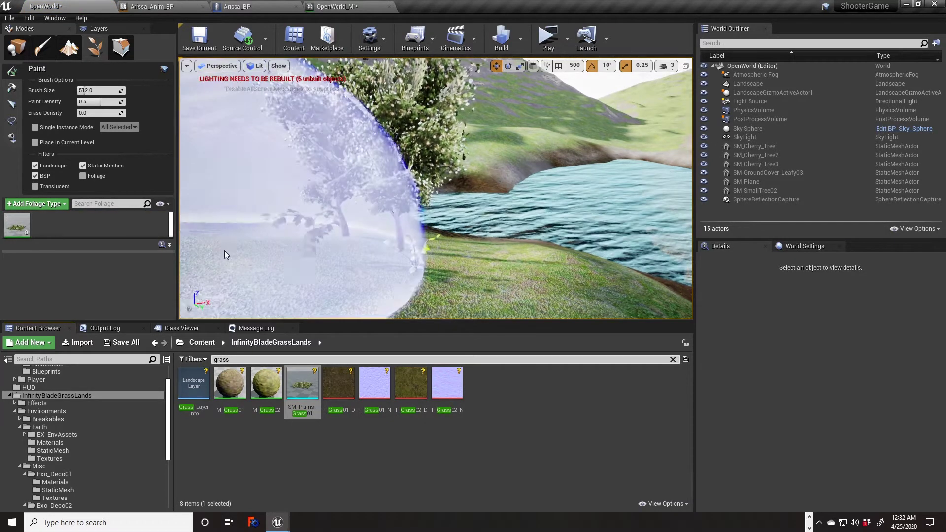
Step: Try painting SM_Plains_Grass01 around the cherry trees with brush size 512, and erase the painted patch
{"action": "mouse_move", "coordinate": [342, 240]}
{"action": "left_mouse_down"}
{"action": "mouse_move", "coordinate": [517, 268]}
{"action": "mouse_move", "coordinate": [270, 209]}
{"action": "left_mouse_up"}
{"action": "mouse_move", "coordinate": [270, 209]}
{"action": "right_mouse_down"}
{"action": "mouse_move", "coordinate": [295, 197]}
{"action": "mouse_move", "coordinate": [395, 205]}
{"action": "mouse_move", "coordinate": [424, 188]}
{"action": "mouse_move", "coordinate": [296, 211]}
{"action": "mouse_move", "coordinate": [291, 236]}
{"action": "mouse_move", "coordinate": [271, 241]}
{"action": "mouse_move", "coordinate": [298, 128]}
{"action": "right_mouse_up"}
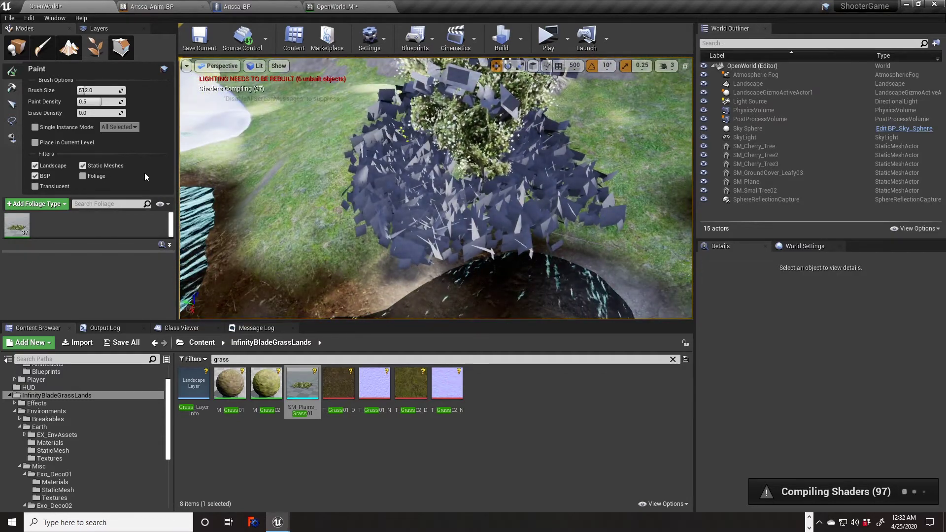
{"action": "mouse_move", "coordinate": [374, 160]}
{"action": "left_mouse_down", "text": "shift"}
{"action": "mouse_move", "coordinate": [488, 156]}
{"action": "mouse_move", "coordinate": [613, 127]}
{"action": "mouse_move", "coordinate": [401, 117]}
{"action": "mouse_move", "coordinate": [497, 115]}
{"action": "left_mouse_up", "text": "shift"}
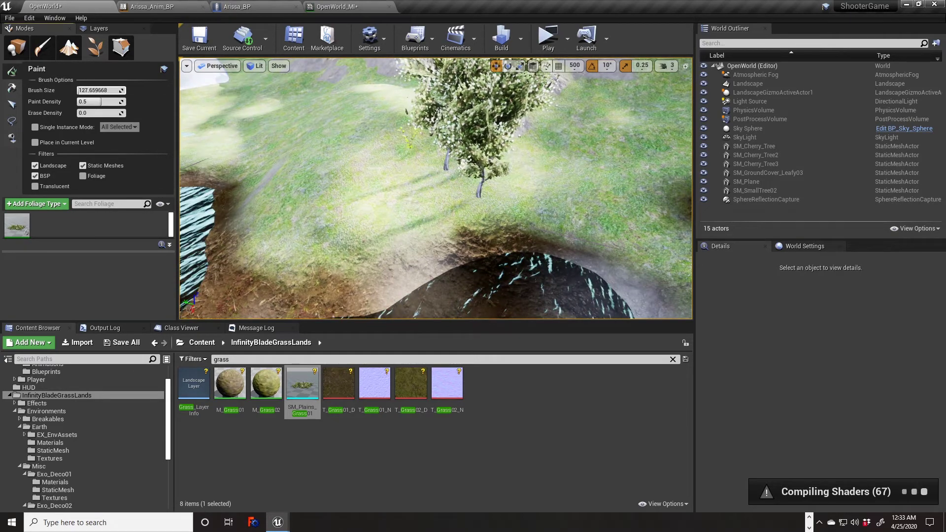
Step: Paint SM_Plains_Grass01 around the cherry trees and along the bank with brush size about 184 and paint density 0.1
{"action": "left_click_drag", "start_coordinate": [99, 90], "coordinate": [106, 91]}
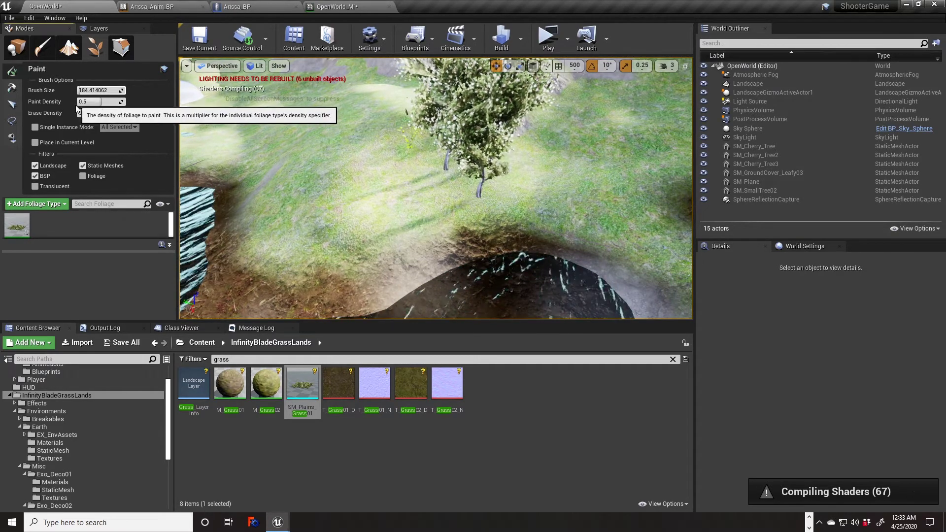
{"action": "left_click", "coordinate": [101, 103]}
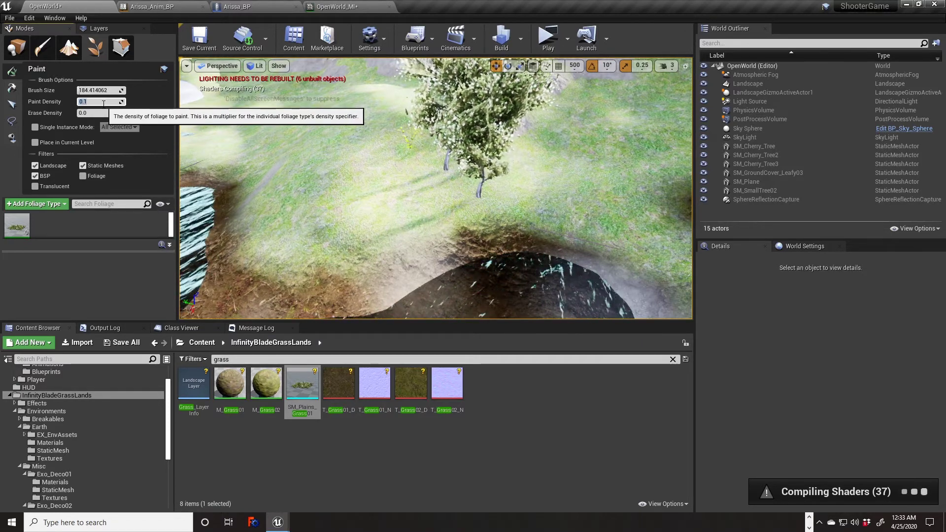
{"action": "left_click", "coordinate": [380, 163]}
{"action": "mouse_move", "coordinate": [351, 209]}
{"action": "left_mouse_down"}
{"action": "mouse_move", "coordinate": [383, 194]}
{"action": "mouse_move", "coordinate": [291, 199]}
{"action": "mouse_move", "coordinate": [292, 147]}
{"action": "mouse_move", "coordinate": [345, 185]}
{"action": "mouse_move", "coordinate": [358, 95]}
{"action": "mouse_move", "coordinate": [317, 166]}
{"action": "mouse_move", "coordinate": [542, 196]}
{"action": "mouse_move", "coordinate": [439, 205]}
{"action": "mouse_move", "coordinate": [580, 181]}
{"action": "mouse_move", "coordinate": [537, 169]}
{"action": "mouse_move", "coordinate": [589, 128]}
{"action": "mouse_move", "coordinate": [635, 140]}
{"action": "left_mouse_up"}
{"action": "right_click_drag", "start_coordinate": [645, 160], "coordinate": [690, 202]}
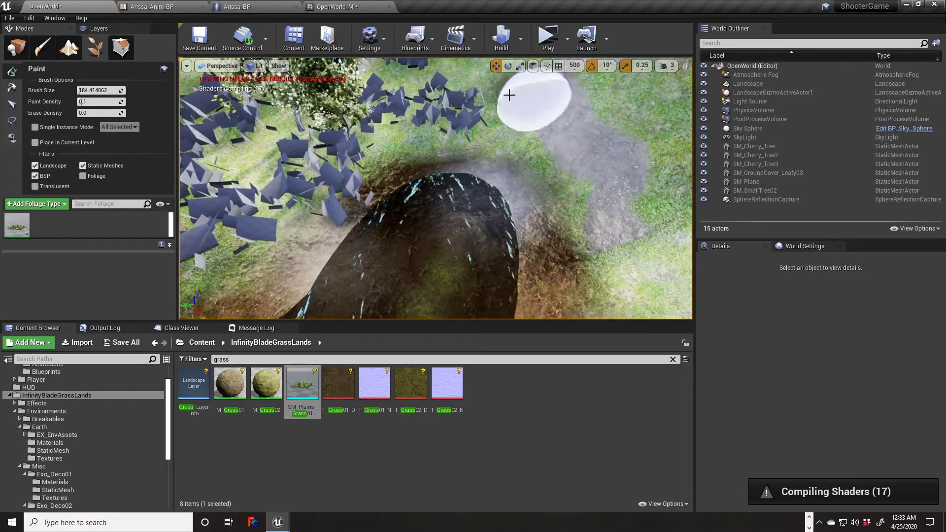
Step: Paint additional SM_Plains_Grass01 patches across the grassy rise beyond the cherry trees
{"action": "right_click_drag", "start_coordinate": [482, 82], "coordinate": [551, 133]}
{"action": "key", "text": "w"}
{"action": "right_click_drag", "start_coordinate": [473, 148], "coordinate": [442, 96]}
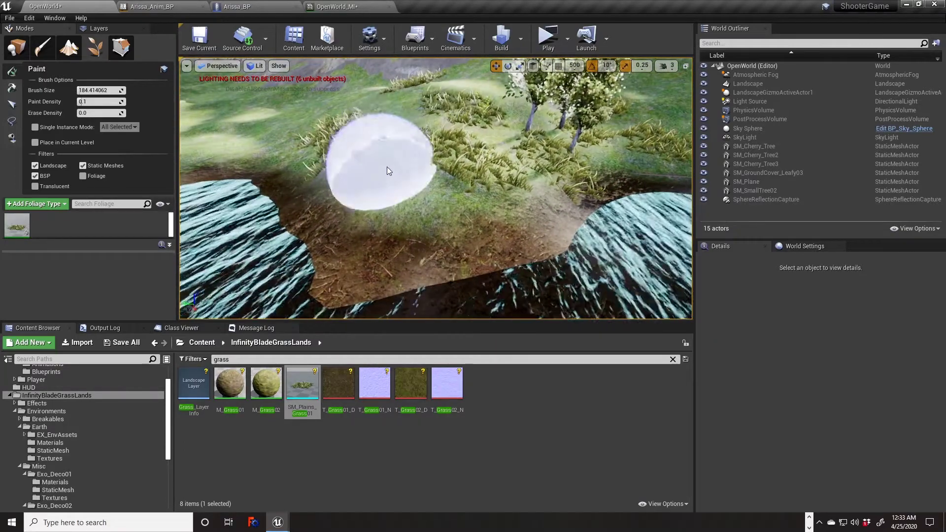
{"action": "left_click", "coordinate": [386, 105]}
{"action": "mouse_move", "coordinate": [387, 104]}
{"action": "right_mouse_down"}
{"action": "mouse_move", "coordinate": [351, 111]}
{"action": "mouse_move", "coordinate": [354, 123]}
{"action": "right_mouse_up"}
{"action": "key", "text": "w"}
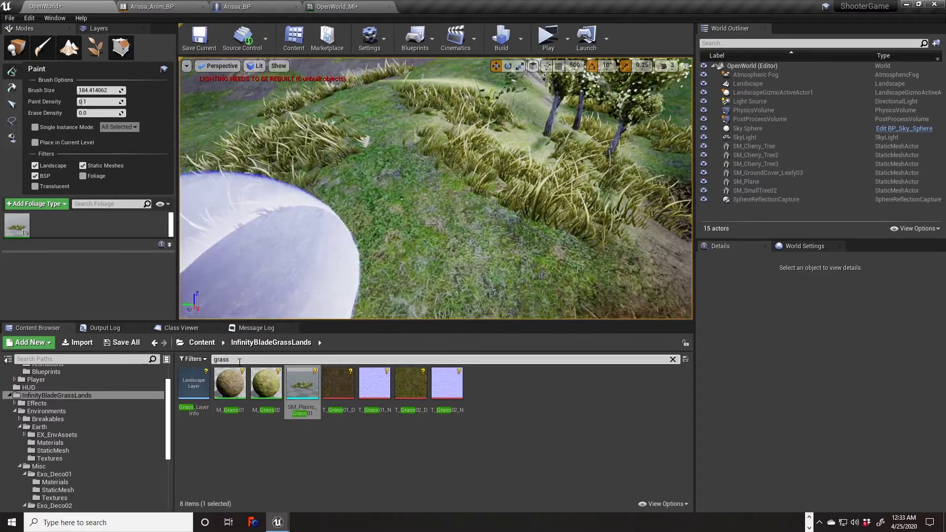
Step: Search the InfinityBladeGrassLands folder for "flowers" and add SM_Plains_Flowers01 through SM_Plains_Flowers04 as foliage types
{"action": "type", "text": "flowers"}
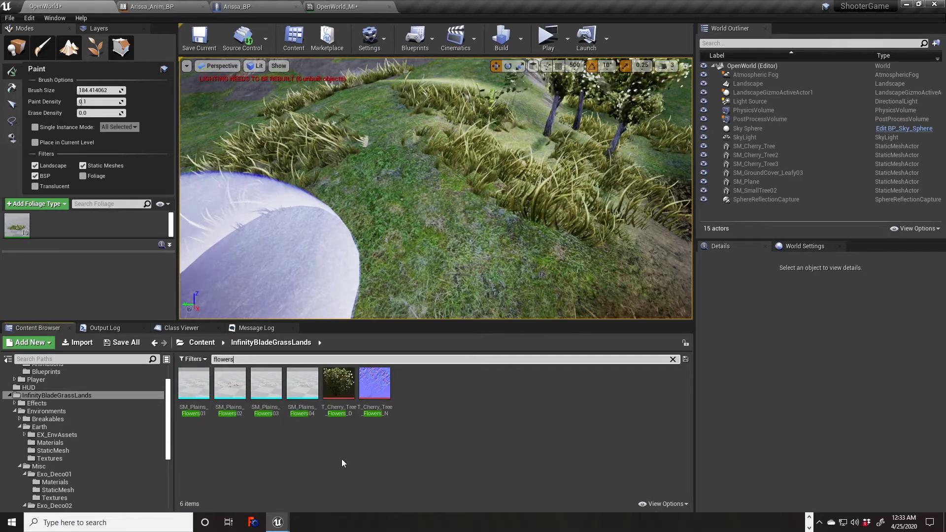
{"action": "left_click", "coordinate": [195, 394]}
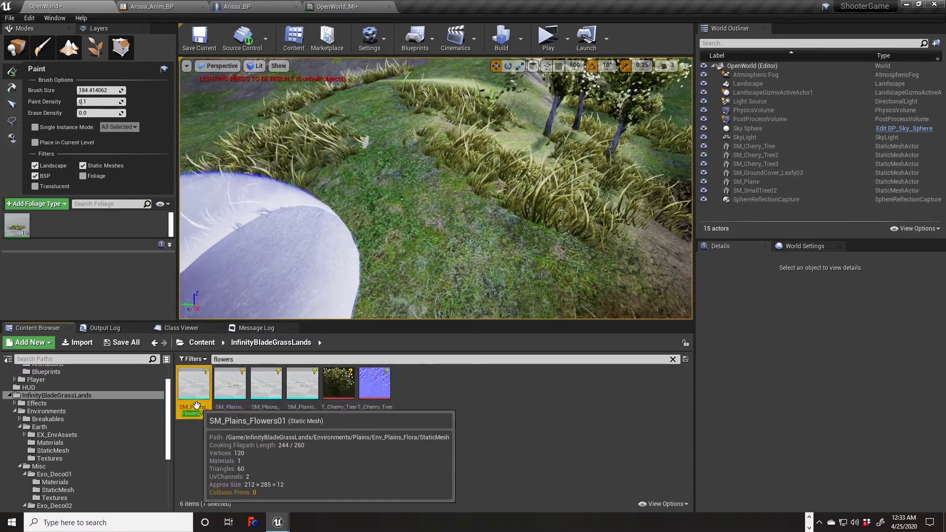
{"action": "left_click_drag", "start_coordinate": [194, 397], "coordinate": [86, 244]}
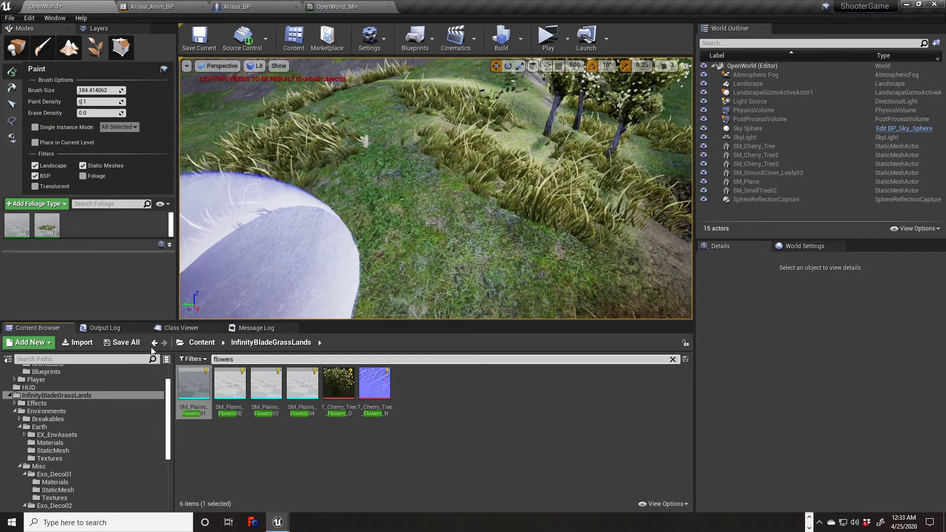
{"action": "left_click_drag", "start_coordinate": [224, 384], "coordinate": [101, 219]}
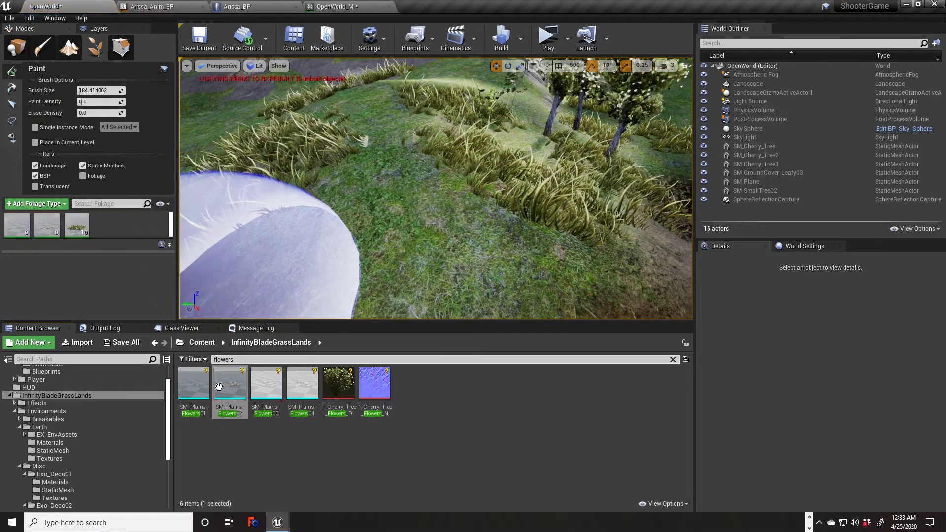
{"action": "left_click_drag", "start_coordinate": [266, 384], "coordinate": [127, 226]}
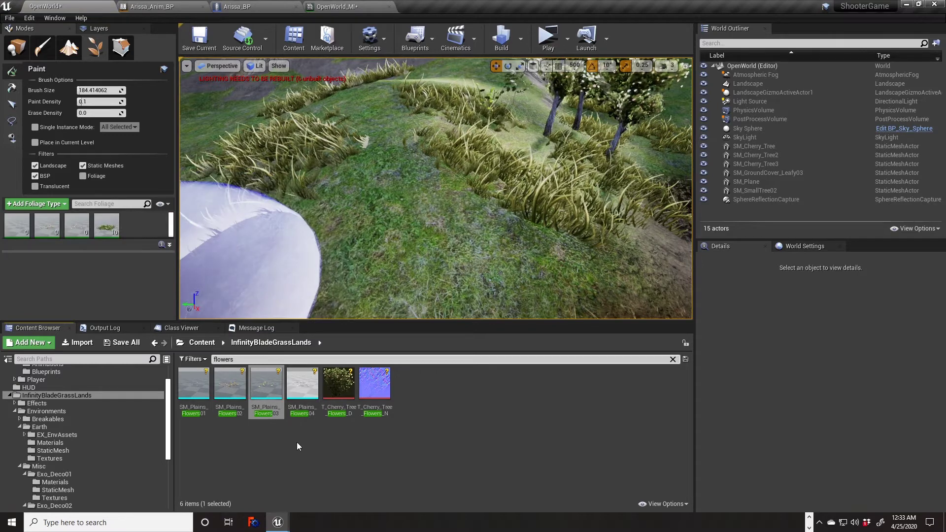
{"action": "left_click_drag", "start_coordinate": [302, 387], "coordinate": [251, 316]}
{"action": "left_click_drag", "start_coordinate": [145, 219], "coordinate": [145, 219]}
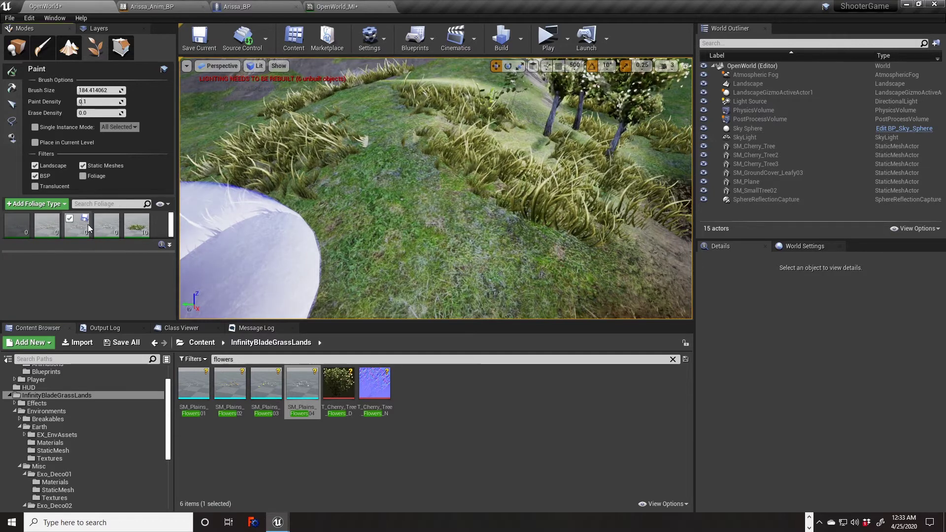
Step: Deactivate the grass foliage type and paint the plains flowers across the rise and among the grass near the cherry trees
{"action": "left_click", "coordinate": [130, 218]}
{"action": "left_click", "coordinate": [283, 250]}
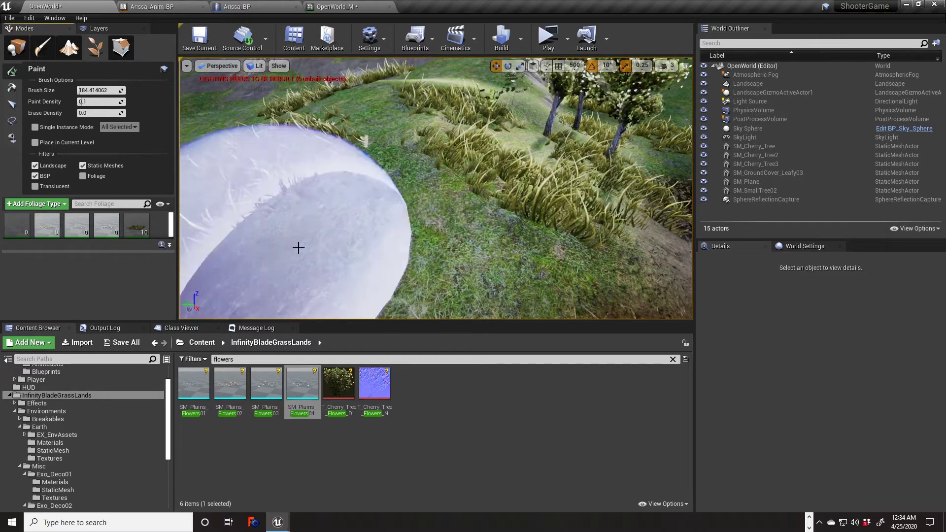
{"action": "left_click", "coordinate": [401, 194]}
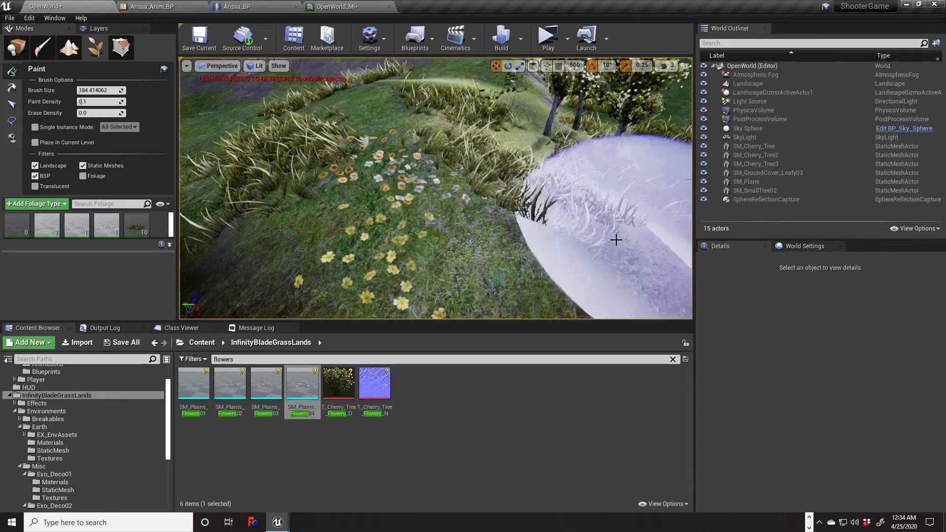
{"action": "left_click", "coordinate": [387, 109]}
{"action": "mouse_move", "coordinate": [556, 155]}
{"action": "right_mouse_down"}
{"action": "mouse_move", "coordinate": [552, 128]}
{"action": "mouse_move", "coordinate": [591, 98]}
{"action": "mouse_move", "coordinate": [680, 79]}
{"action": "mouse_move", "coordinate": [589, 233]}
{"action": "right_mouse_up"}
{"action": "left_click", "coordinate": [590, 232]}
{"action": "mouse_move", "coordinate": [526, 162]}
{"action": "left_mouse_down"}
{"action": "mouse_move", "coordinate": [446, 209]}
{"action": "mouse_move", "coordinate": [463, 212]}
{"action": "mouse_move", "coordinate": [291, 176]}
{"action": "left_mouse_up"}
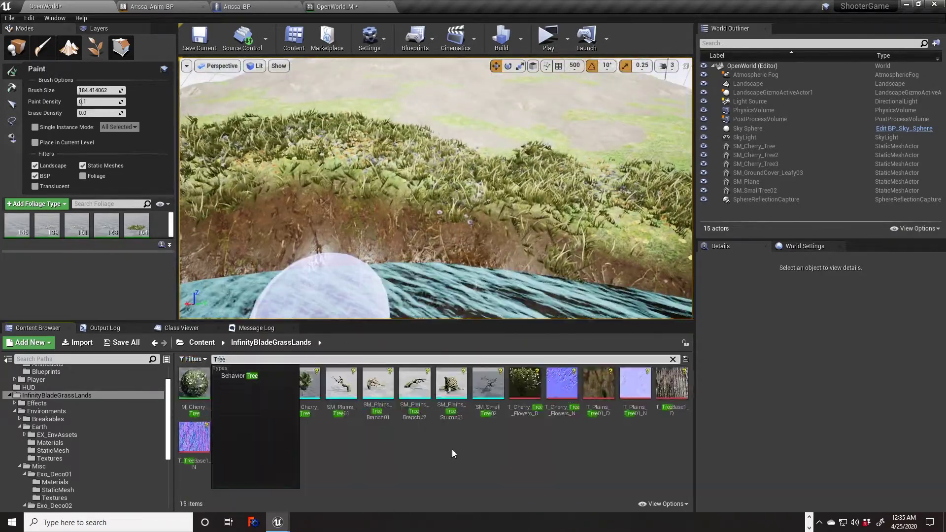
Step: Find the pack's "Tree" meshes and place SM_Plains_Tree01, SM_SmallTree02 and SM_Plains_Tree_Branch02 around the grassy banks
{"action": "left_click_drag", "start_coordinate": [341, 384], "coordinate": [493, 143]}
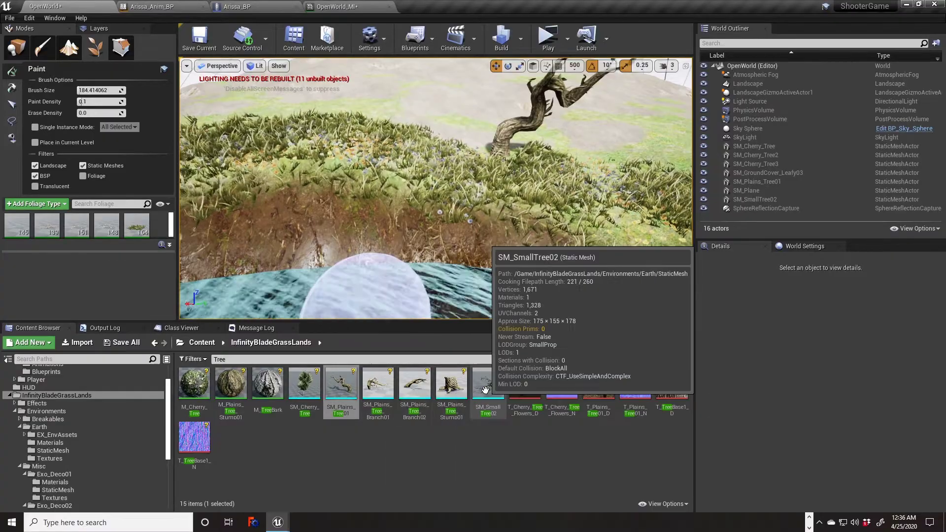
{"action": "left_click_drag", "start_coordinate": [487, 384], "coordinate": [490, 163]}
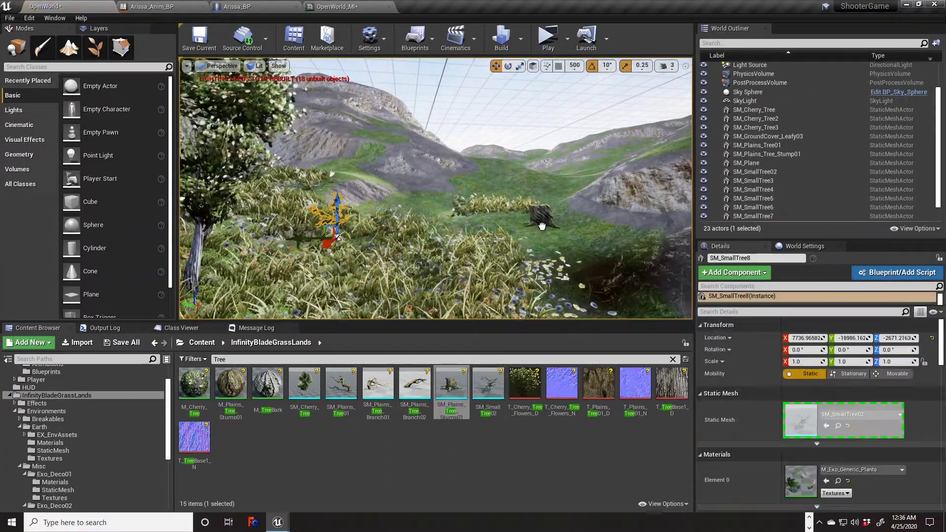
{"action": "left_click_drag", "start_coordinate": [415, 384], "coordinate": [500, 217]}
{"action": "left_click_drag", "start_coordinate": [341, 384], "coordinate": [379, 414]}
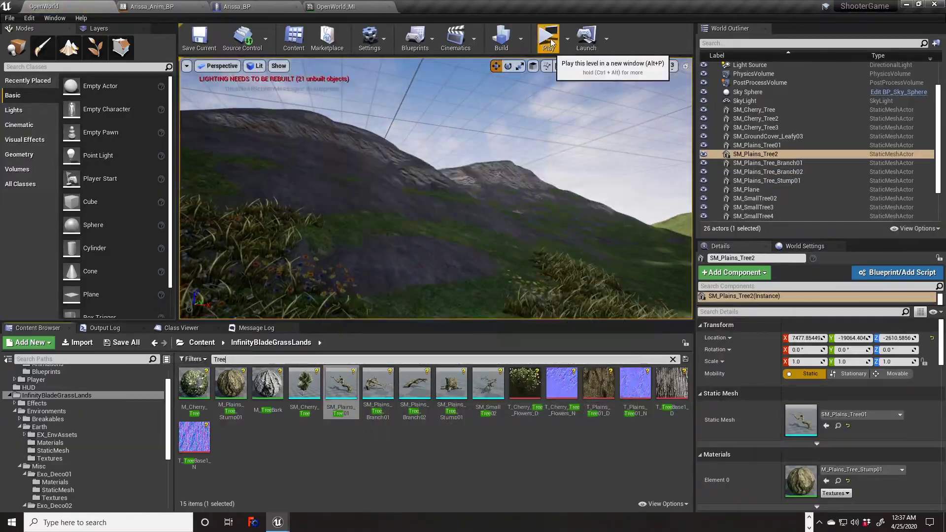
Step: Play-test the level to examine the planted area while walking in third-person and first-person view
{"action": "left_click", "coordinate": [549, 37]}
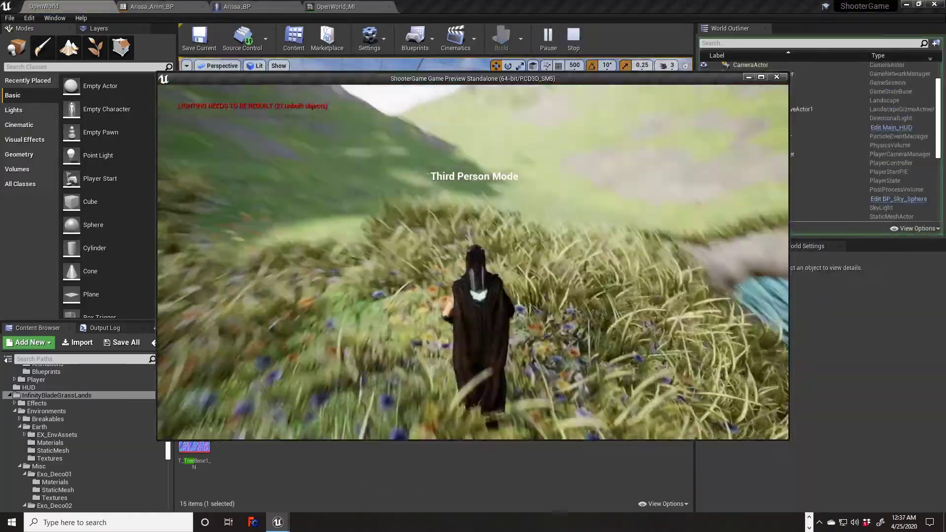
{"action": "key", "text": "w"}
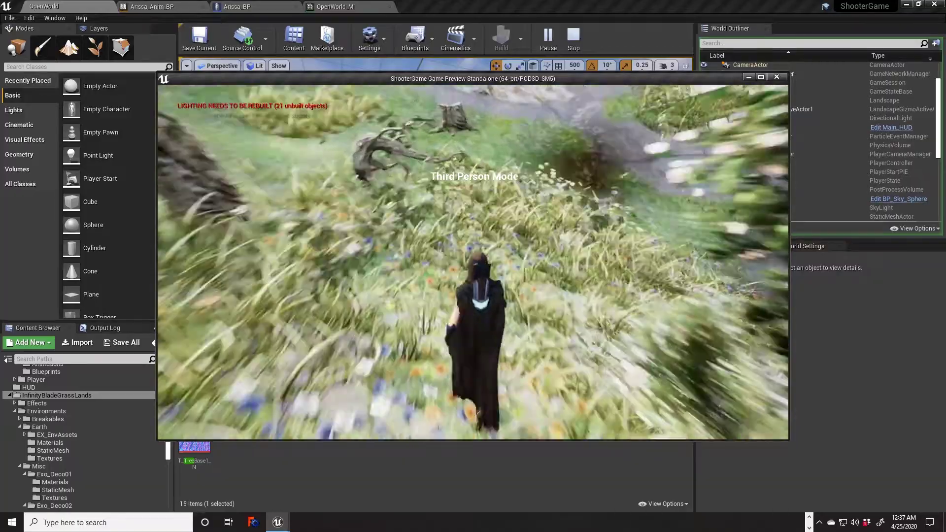
{"action": "key", "text": "Escape"}
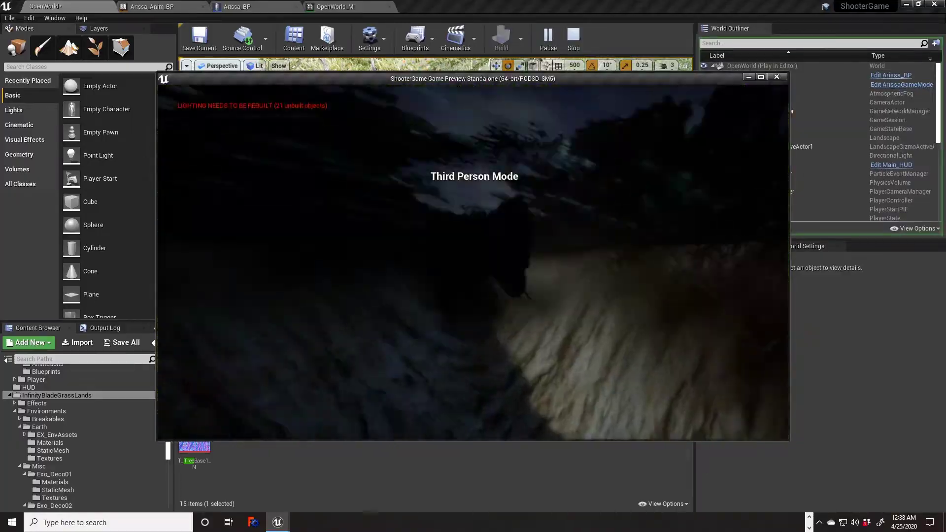
{"action": "key", "text": "v"}
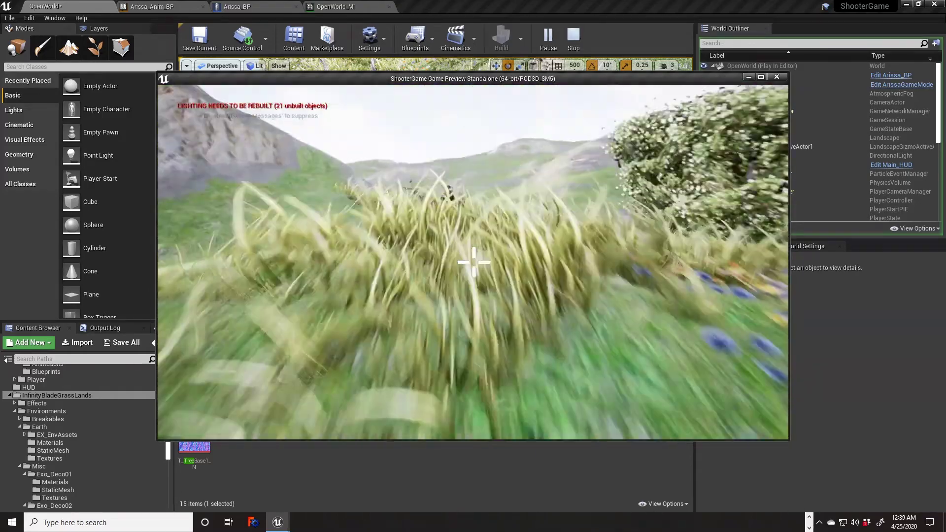
{"action": "key", "text": "Escape"}
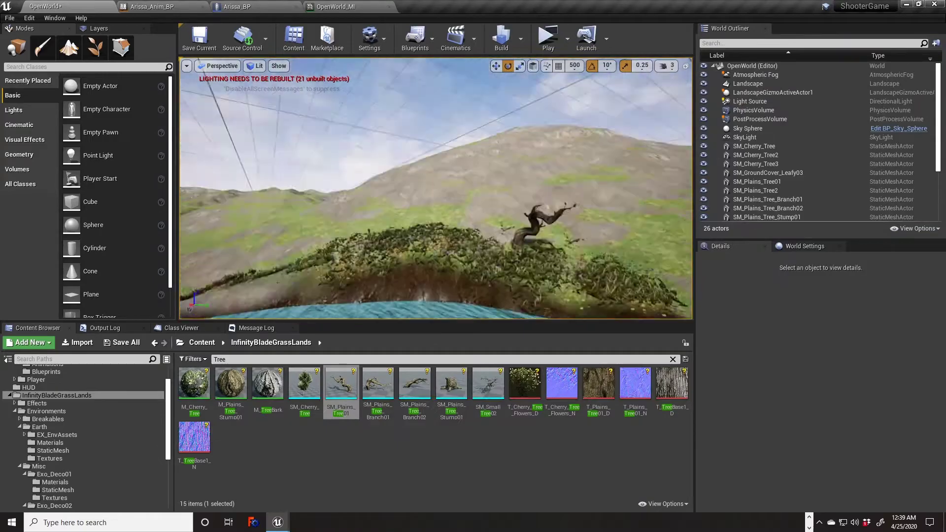
Step: Browse to the Exo_Deco02 StaticMesh folder and place SM_Exo_Decos_Door_Frame_Column on the open grass
{"action": "scroll", "coordinate": [74, 468], "scroll_direction": "down", "scroll_amount": 3}
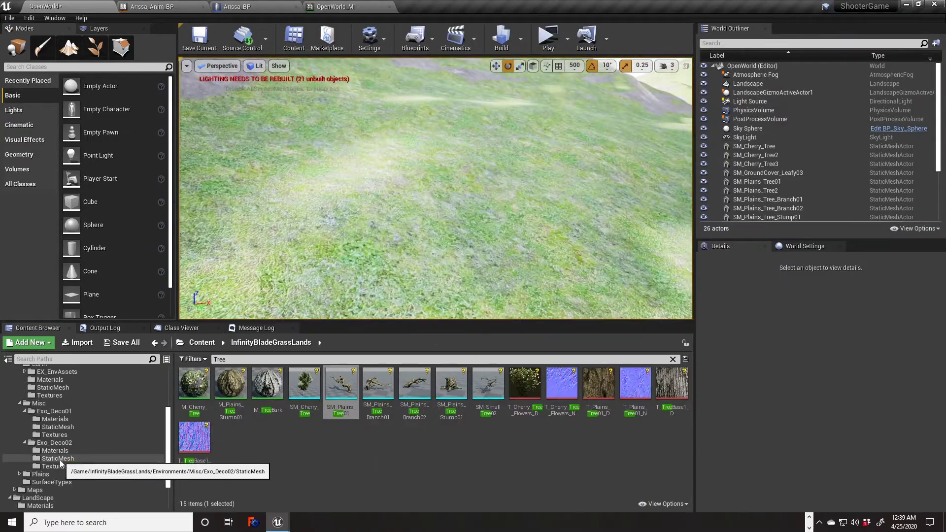
{"action": "left_click", "coordinate": [58, 458]}
{"action": "scroll", "coordinate": [382, 439], "scroll_direction": "down", "scroll_amount": 2}
{"action": "left_click_drag", "start_coordinate": [229, 446], "coordinate": [399, 185]}
{"action": "key", "text": "w"}
{"action": "right_click_drag", "start_coordinate": [540, 197], "coordinate": [513, 162]}
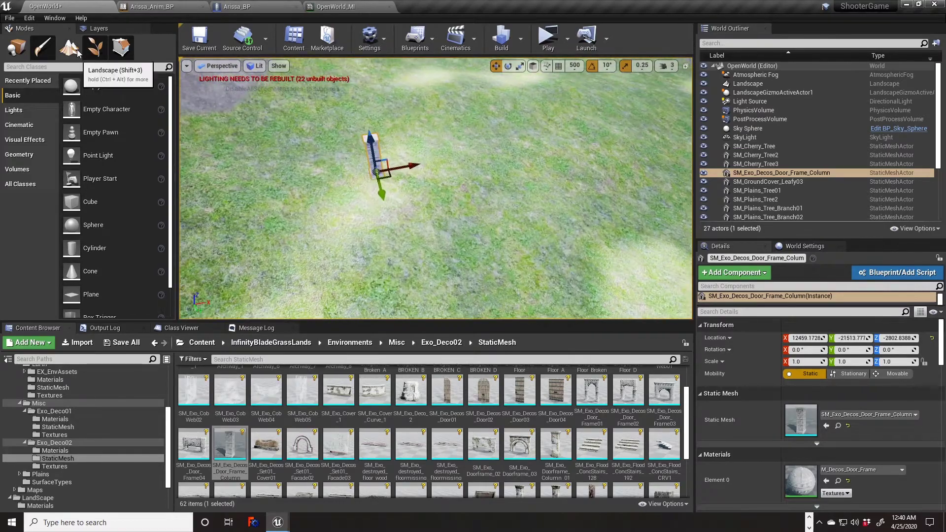
Step: Flatten the landscape around the column with the sculpt Flatten tool at strength 1.0 and brush size 349
{"action": "left_click", "coordinate": [74, 50]}
{"action": "left_click", "coordinate": [408, 178]}
{"action": "key", "text": "bracketleft"}
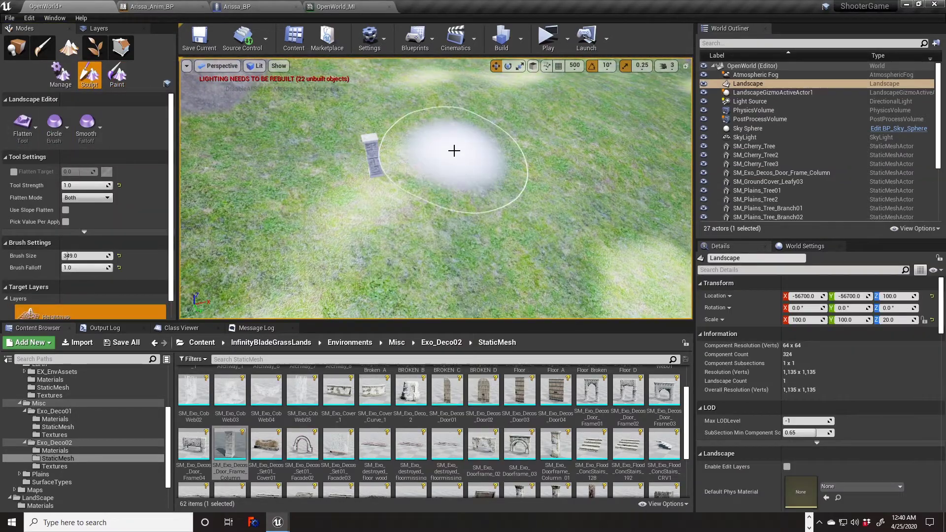
Step: Return to Place mode, adjust the first column's height, and place three more SM_Exo_Decos_Door_Frame_Column meshes on the flattened ground
{"action": "key", "text": "shift+1"}
{"action": "left_click", "coordinate": [370, 129]}
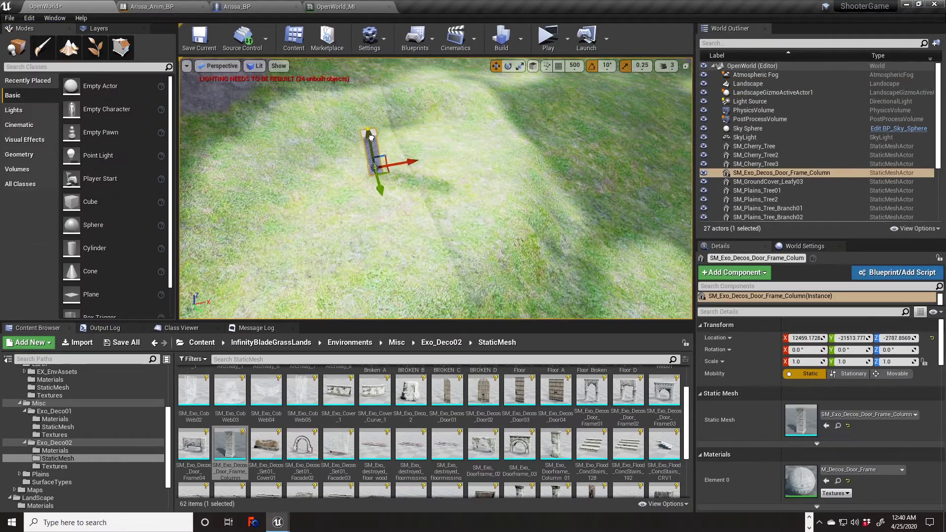
{"action": "right_click_drag", "start_coordinate": [435, 187], "coordinate": [435, 216]}
{"action": "left_click_drag", "start_coordinate": [229, 446], "coordinate": [525, 176]}
{"action": "left_click_drag", "start_coordinate": [229, 446], "coordinate": [414, 274]}
{"action": "left_click_drag", "start_coordinate": [229, 446], "coordinate": [571, 271]}
Step: Place the SM_Exo_Decos_Set01_Facade02 arch and the SM_Exo_Deco_2 block among the columns
{"action": "right_click_drag", "start_coordinate": [493, 222], "coordinate": [493, 187]}
{"action": "left_click", "coordinate": [474, 216]}
{"action": "right_click_drag", "start_coordinate": [439, 164], "coordinate": [438, 197]}
{"action": "left_click_drag", "start_coordinate": [302, 446], "coordinate": [322, 165]}
{"action": "right_click_drag", "start_coordinate": [322, 164], "coordinate": [291, 153]}
{"action": "left_click_drag", "start_coordinate": [411, 394], "coordinate": [428, 201]}
{"action": "right_click_drag", "start_coordinate": [428, 201], "coordinate": [394, 232]}
Step: Scatter SM_Exo_Stone01_Framed blocks on the ground around the column ruins
{"action": "scroll", "coordinate": [401, 422], "scroll_direction": "down", "scroll_amount": 3}
{"action": "left_click_drag", "start_coordinate": [266, 463], "coordinate": [409, 244]}
{"action": "left_click_drag", "start_coordinate": [266, 463], "coordinate": [449, 267]}
{"action": "left_click_drag", "start_coordinate": [266, 463], "coordinate": [387, 286]}
{"action": "left_click_drag", "start_coordinate": [266, 463], "coordinate": [294, 198]}
{"action": "left_click_drag", "start_coordinate": [266, 463], "coordinate": [331, 164]}
Step: Place SM_Exo_Stone01_Group and SM_Exo_Pillar_1 beside the ruins, and rotate the pillar about -100° on Y so it lies flat
{"action": "left_click_drag", "start_coordinate": [302, 463], "coordinate": [246, 258]}
{"action": "left_click_drag", "start_coordinate": [520, 408], "coordinate": [310, 273]}
{"action": "right_click_drag", "start_coordinate": [371, 239], "coordinate": [301, 246]}
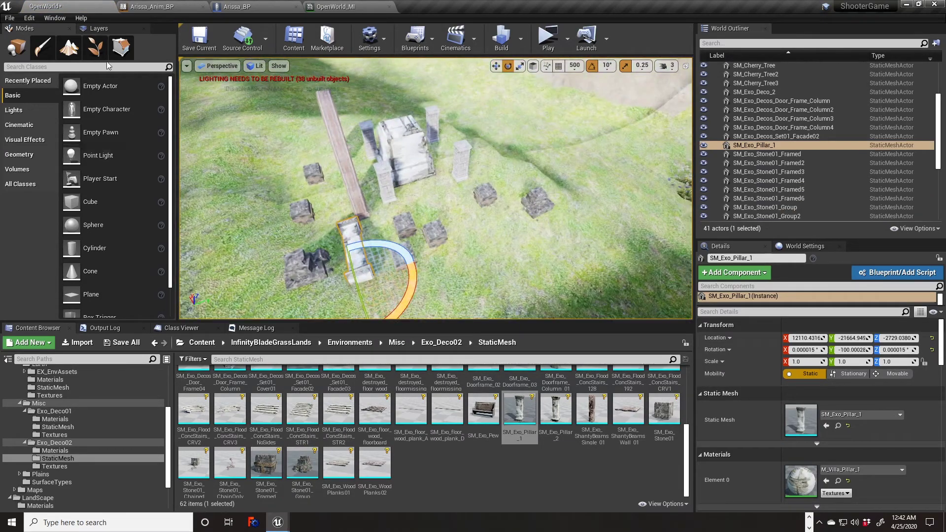
Step: Switch to Foliage mode and paint SM_Plains_Grass01 around the stone ruins with paint density 0.1
{"action": "key", "text": "shift+4"}
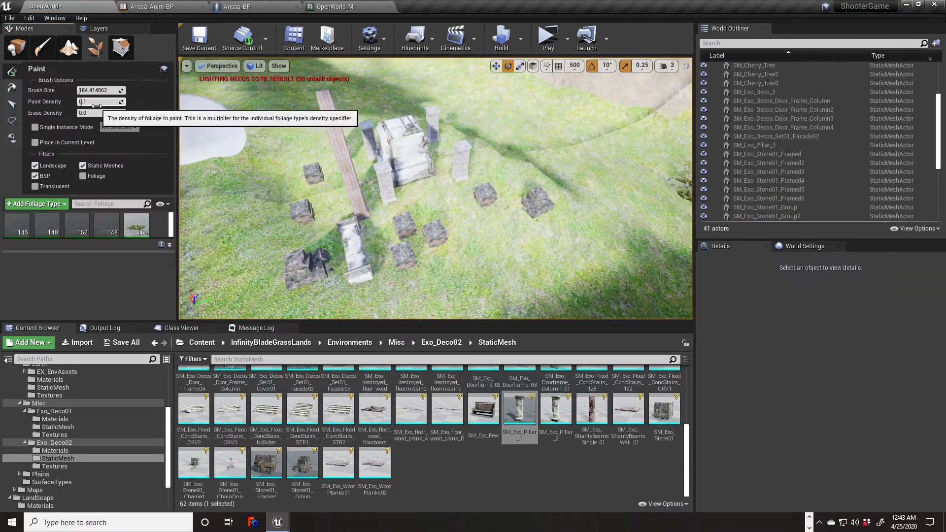
{"action": "scroll", "coordinate": [530, 463], "scroll_direction": "up", "scroll_amount": 8}
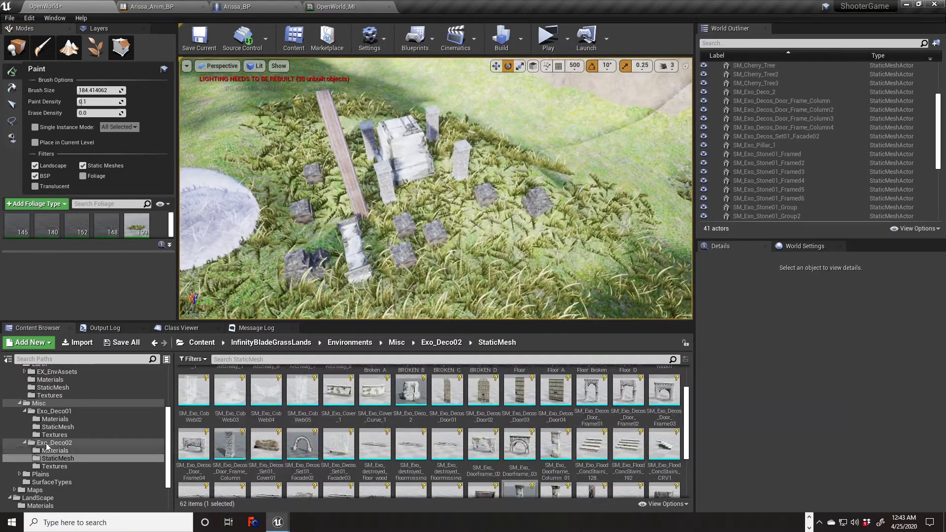
Step: Browse to the Breakables Box meshes and scatter SM_Env_Breakables_Boxes and three SM_Env_Breakables_BoxesBITS among the ruins
{"action": "scroll", "coordinate": [48, 444], "scroll_direction": "up", "scroll_amount": 2}
{"action": "double_click", "coordinate": [48, 387]}
{"action": "left_click", "coordinate": [53, 403]}
{"action": "left_click", "coordinate": [47, 411]}
{"action": "left_click_drag", "start_coordinate": [266, 384], "coordinate": [513, 245]}
{"action": "left_click_drag", "start_coordinate": [302, 385], "coordinate": [487, 251]}
{"action": "left_click_drag", "start_coordinate": [302, 385], "coordinate": [493, 262]}
{"action": "left_click_drag", "start_coordinate": [302, 385], "coordinate": [443, 276]}
Step: Add SM_Env_Breakables_Box1, SM_Env_Breakables_Box1_destroyed and SM_Env_Breakables_GroupLg props around the ruins
{"action": "left_click_drag", "start_coordinate": [224, 391], "coordinate": [429, 289]}
{"action": "left_click_drag", "start_coordinate": [194, 385], "coordinate": [345, 266]}
{"action": "left_click_drag", "start_coordinate": [193, 385], "coordinate": [591, 202]}
{"action": "left_click", "coordinate": [52, 419]}
{"action": "right_click_drag", "start_coordinate": [591, 202], "coordinate": [641, 143]}
Step: Play-test the level, walking the character through the ruins and along the grassy bank beside the water
{"action": "left_click", "coordinate": [548, 37]}
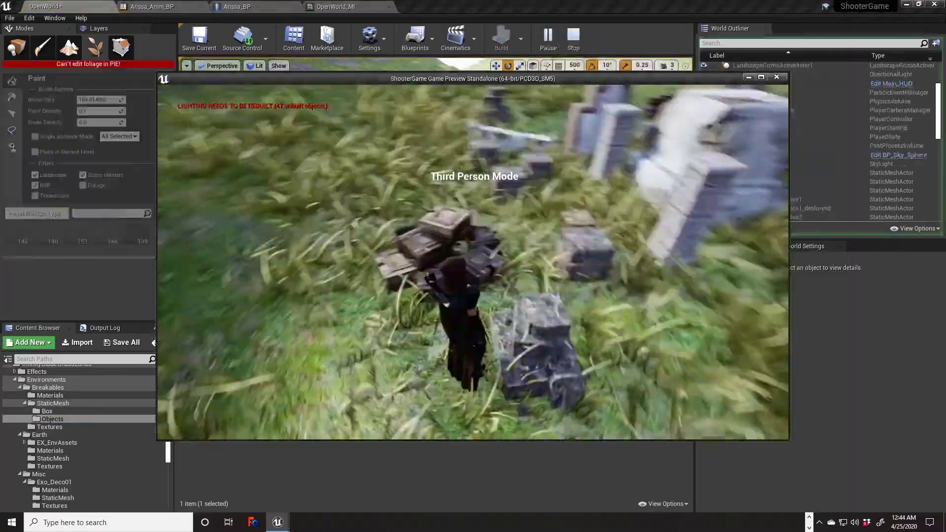
{"action": "key", "text": "w"}
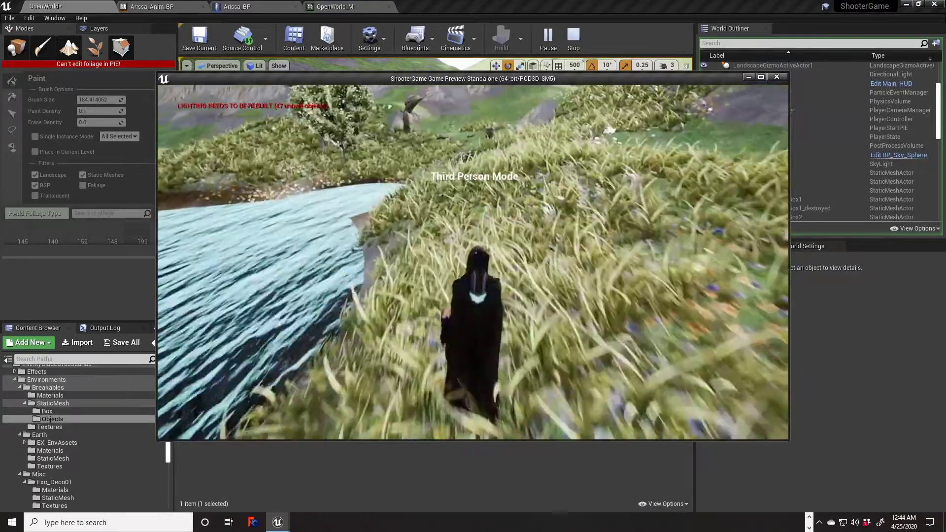
{"action": "key", "text": "Escape"}
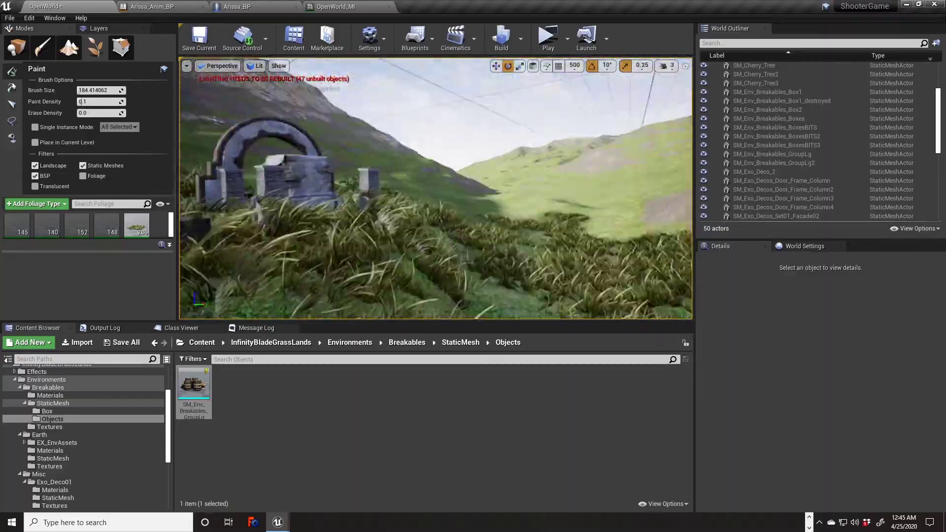
{"action": "left_click", "coordinate": [547, 49]}
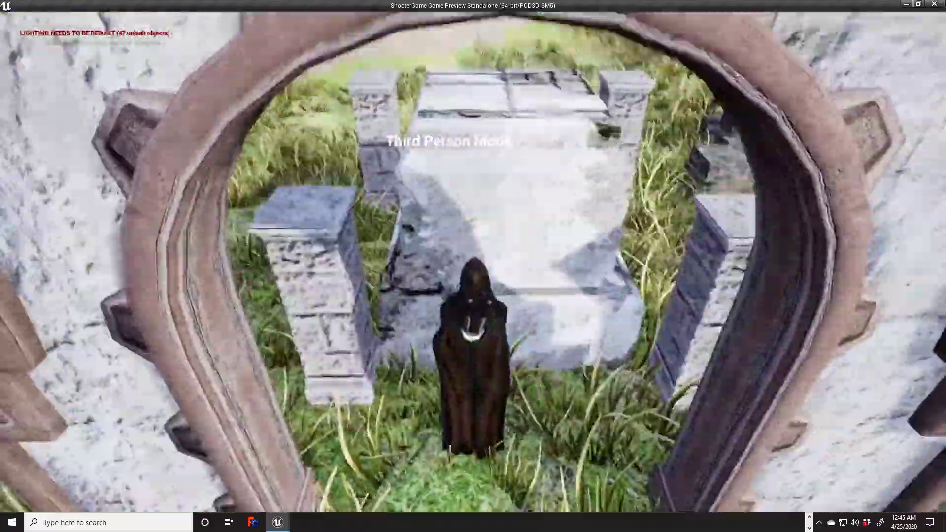
{"action": "key", "text": "Escape"}
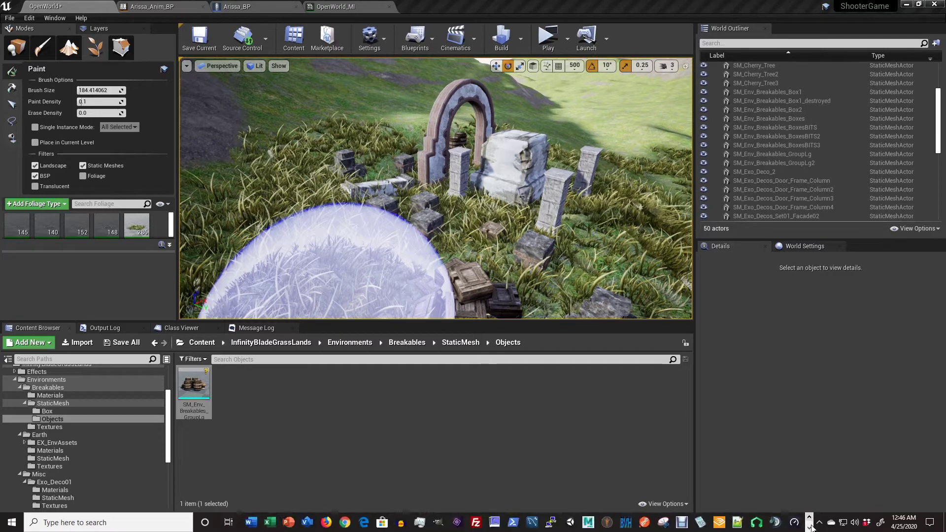
Step: Switch to the Epic Games Launcher, search the Marketplace for "Interactive", and examine the interactive foliage packs
{"action": "left_click", "coordinate": [809, 527]}
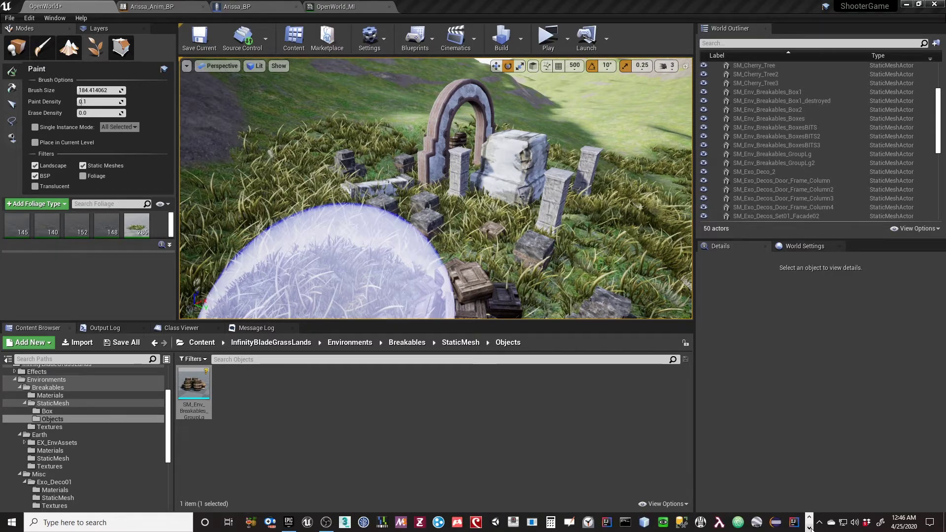
{"action": "left_click", "coordinate": [290, 525]}
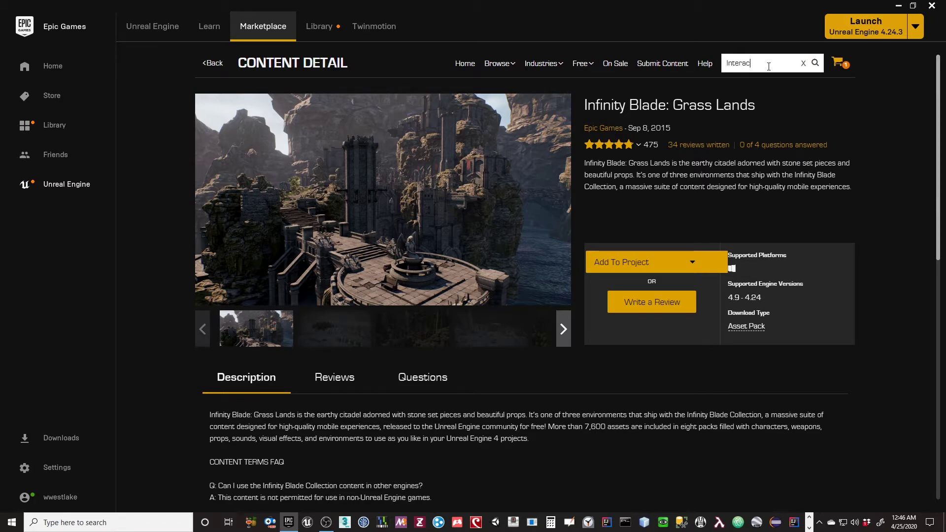
{"action": "type", "text": "e"}
{"action": "key", "text": "Return"}
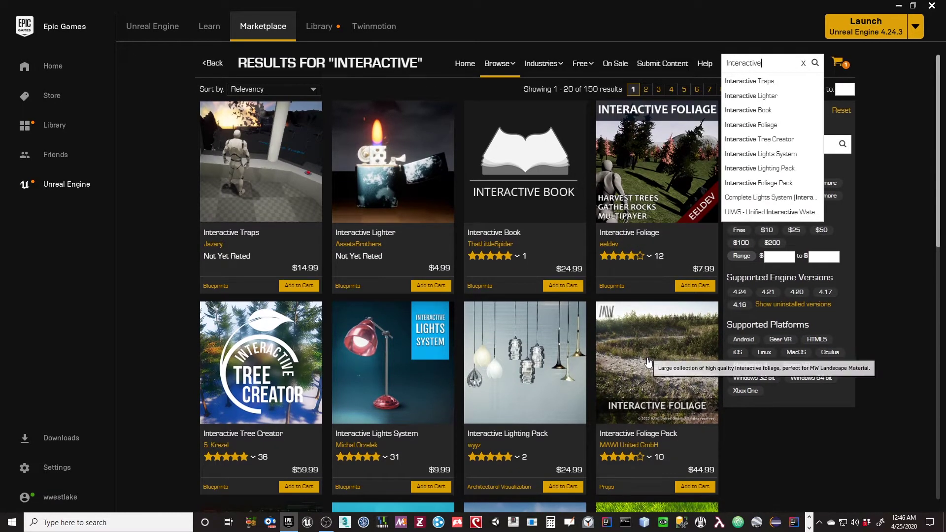
{"action": "scroll", "coordinate": [649, 360], "scroll_direction": "down", "scroll_amount": 1}
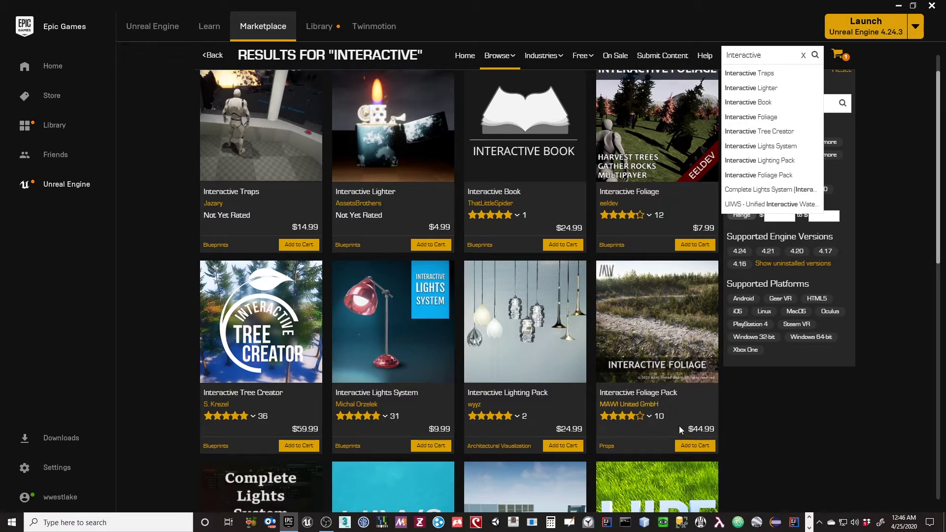
Step: Look through more of the interactive results and try a Marketplace search for "Interactive Sprice"
{"action": "scroll", "coordinate": [648, 351], "scroll_direction": "down", "scroll_amount": 1}
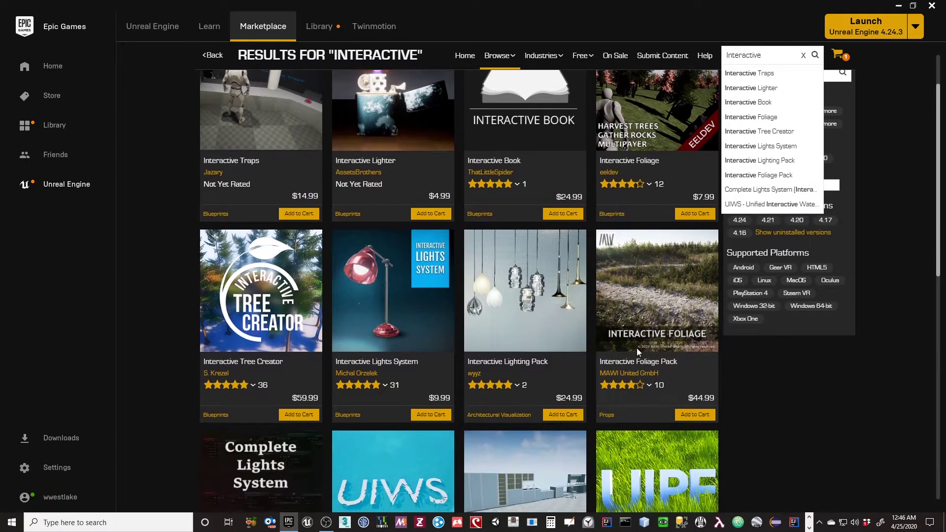
{"action": "scroll", "coordinate": [628, 351], "scroll_direction": "down", "scroll_amount": 2}
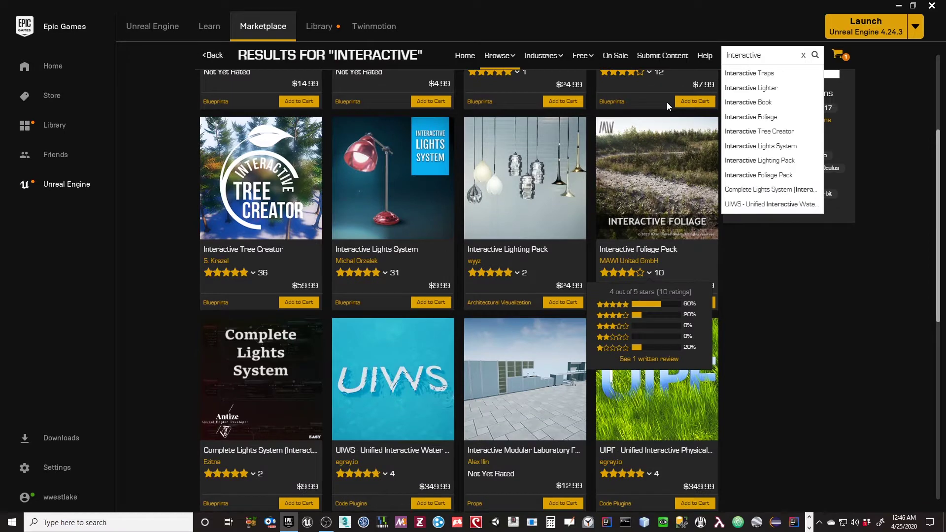
{"action": "scroll", "coordinate": [648, 88], "scroll_direction": "up", "scroll_amount": 4}
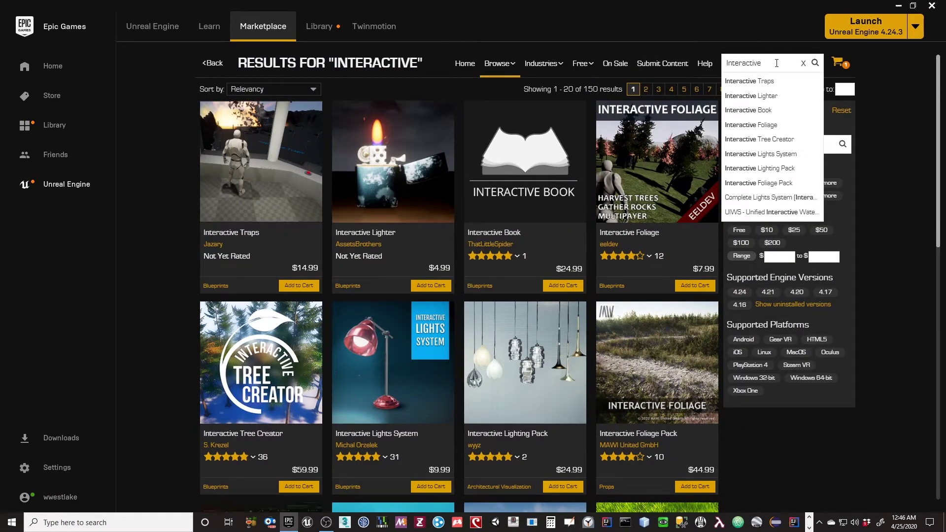
{"action": "type", "text": "Splice"}
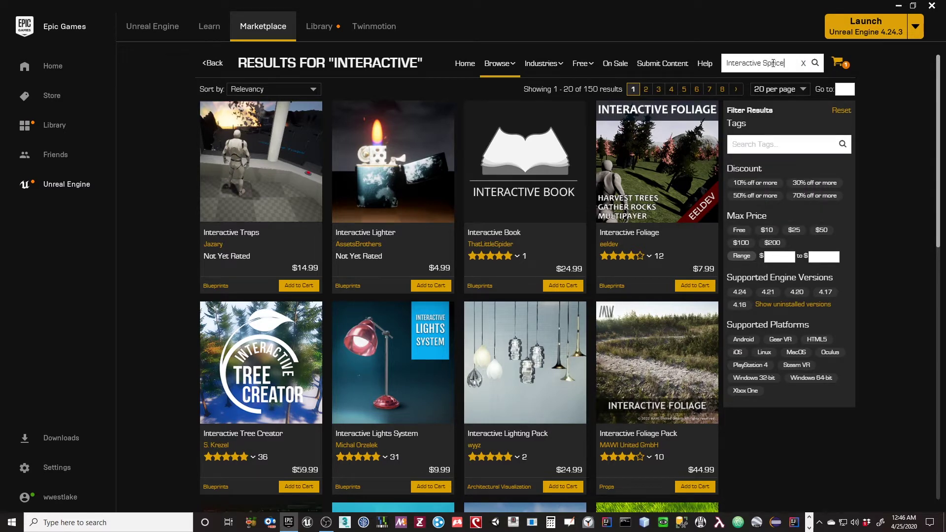
{"action": "key", "text": "Return"}
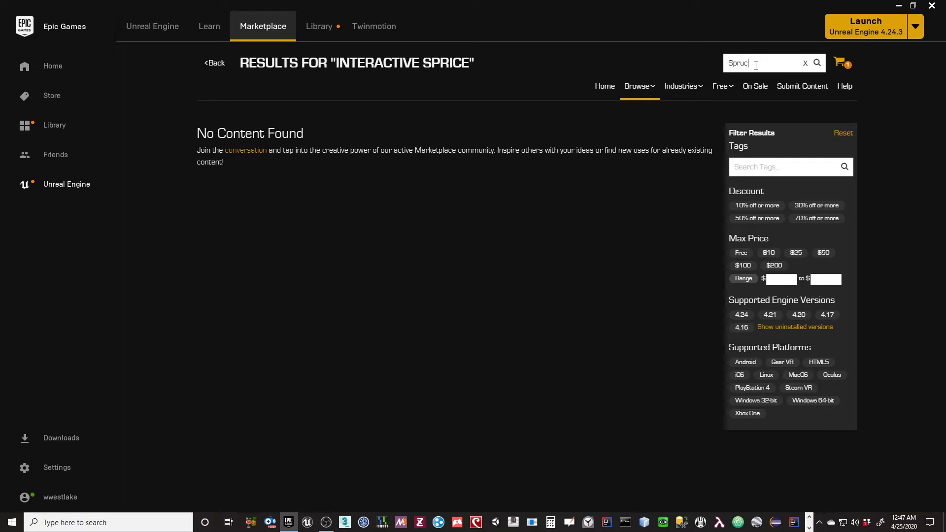
Step: Search the Marketplace for "Spruce" and open the owned "temperate Vegetation: Spruce Forest" pack
{"action": "type", "text": "e"}
{"action": "key", "text": "Return"}
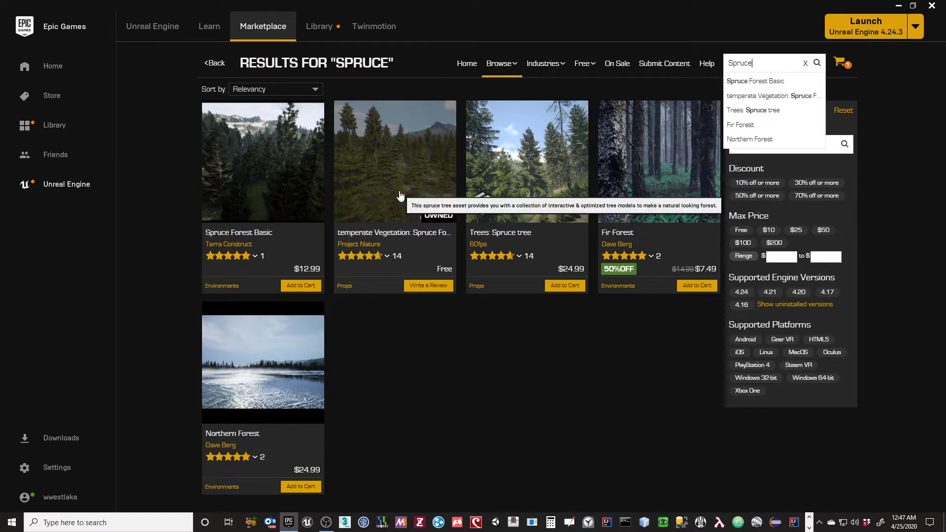
{"action": "mouse_move", "coordinate": [437, 289]}
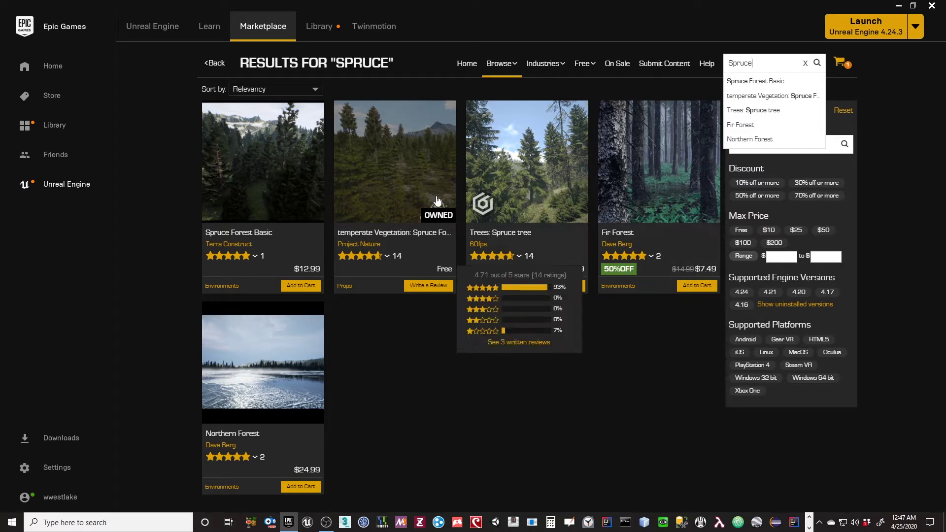
{"action": "left_click", "coordinate": [388, 181]}
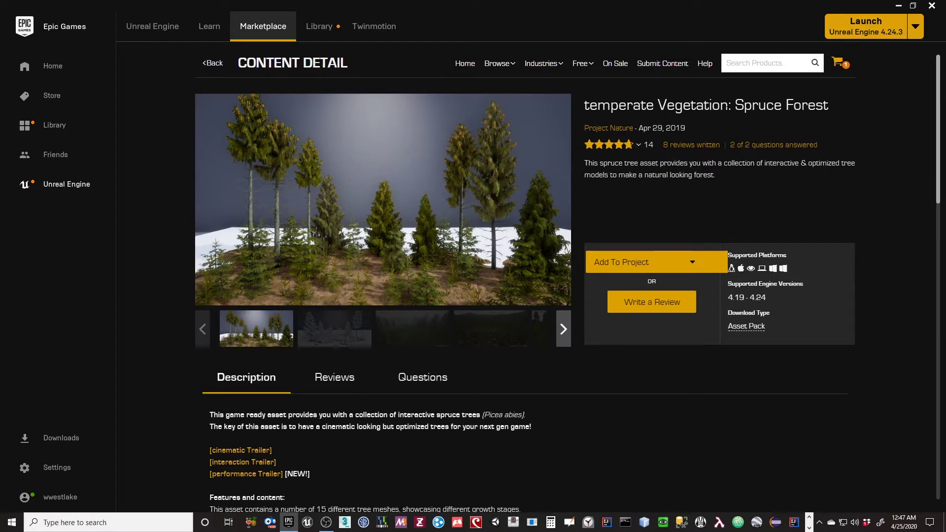
Step: Add the Spruce Forest pack to the ShooterGame project with the lake thumbnail, filtering the projects by "sho"
{"action": "left_click", "coordinate": [624, 267]}
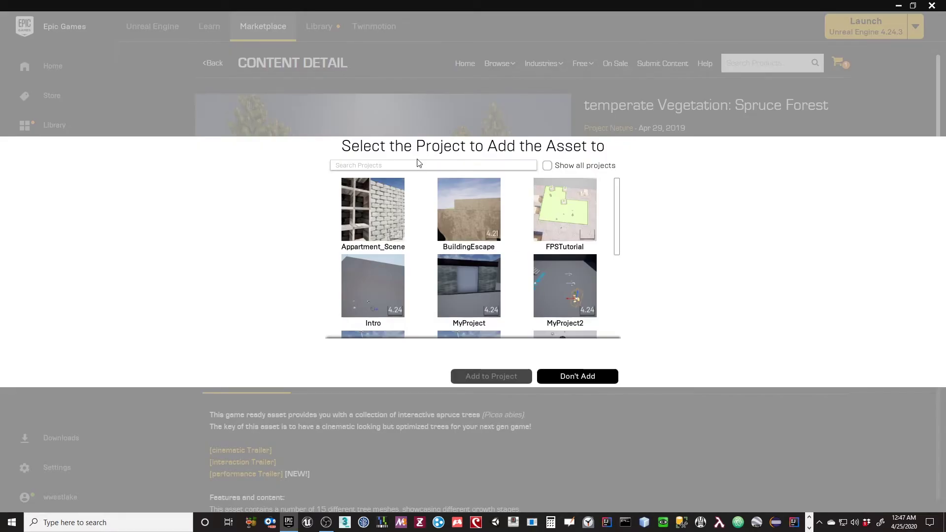
{"action": "type", "text": "shot"}
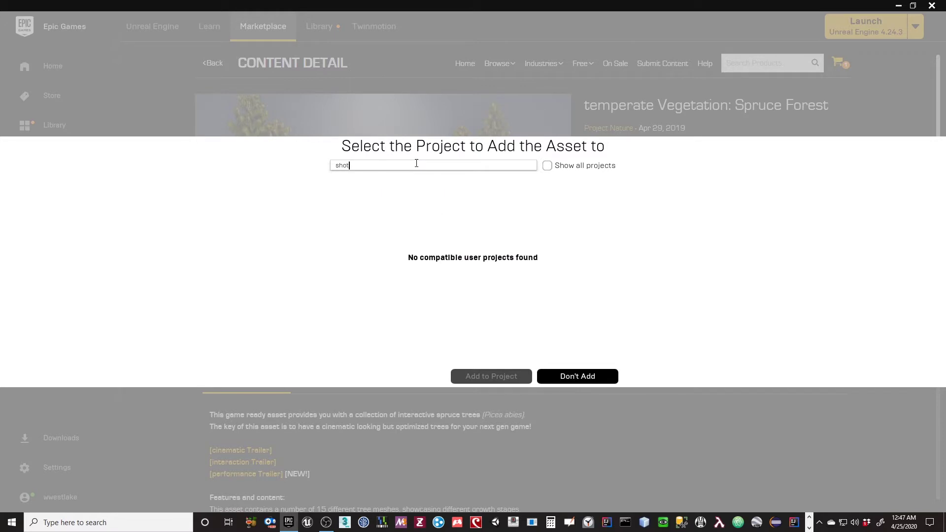
{"action": "key", "text": "BackSpace"}
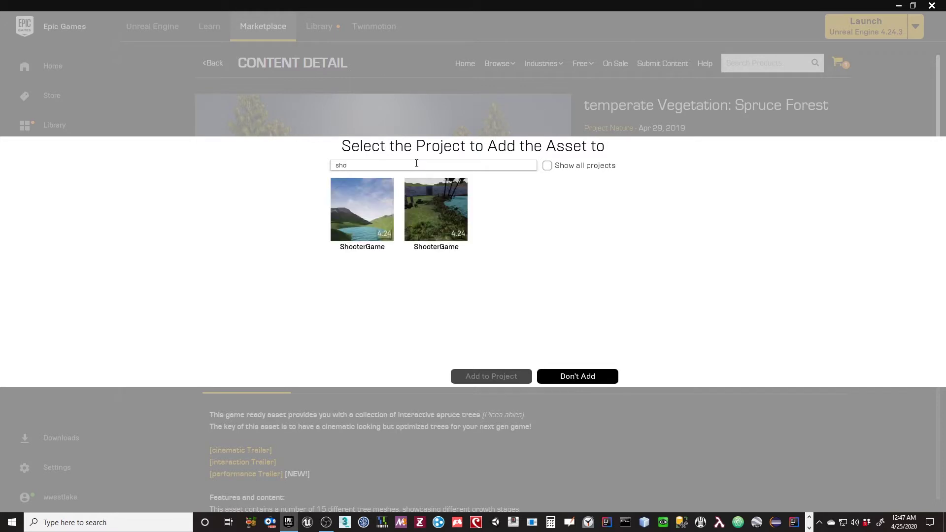
{"action": "left_click", "coordinate": [347, 206]}
{"action": "left_click", "coordinate": [498, 379]}
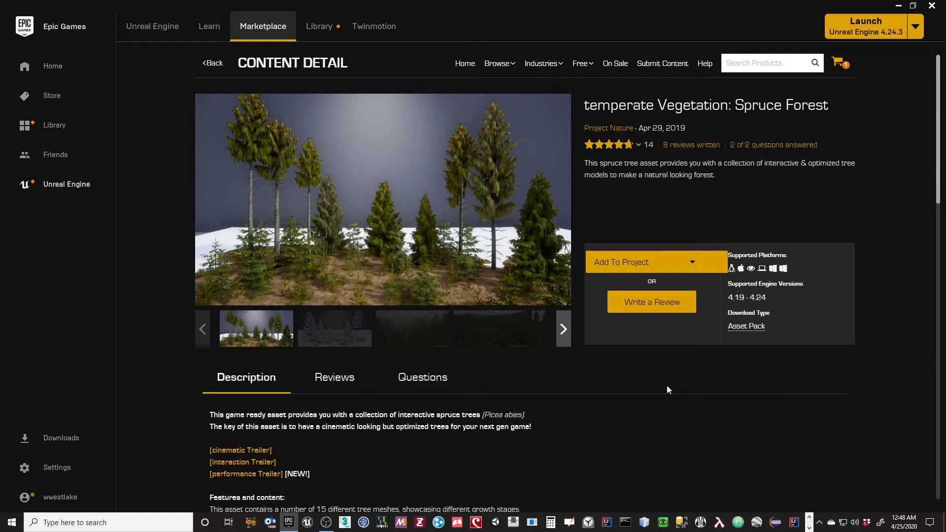
Step: Return to the Unreal Editor, collapse the InfinityBladeGrassLands, LandScape and Maps folders, and open the PN_interactiveSpruceForest folder
{"action": "left_click", "coordinate": [899, 6]}
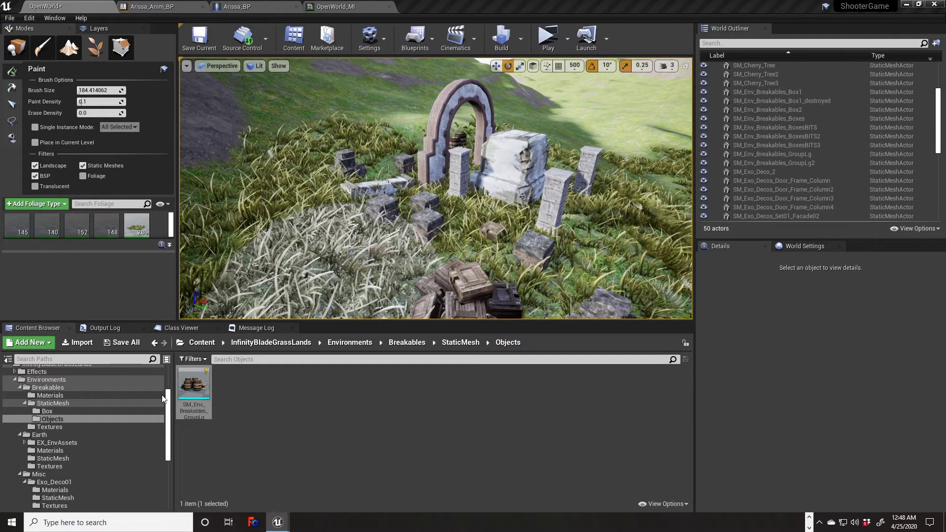
{"action": "scroll", "coordinate": [51, 471], "scroll_direction": "down", "scroll_amount": 5}
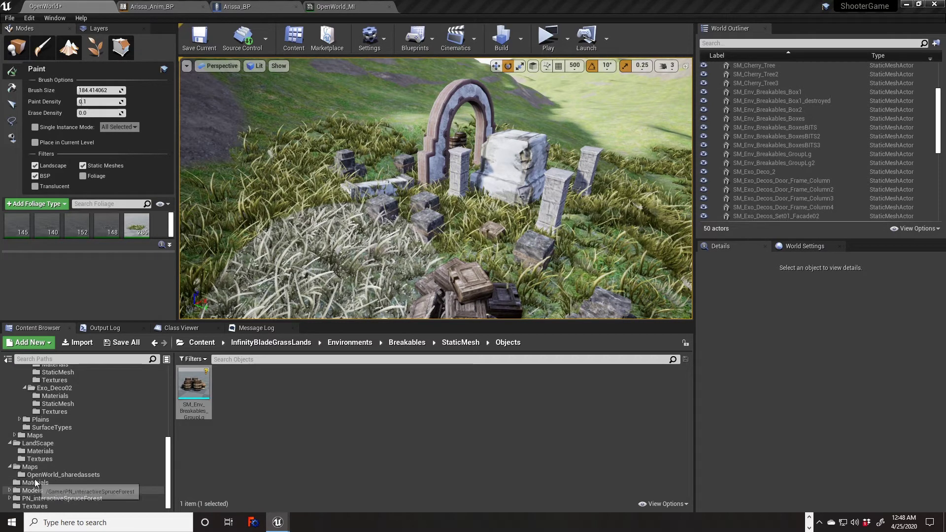
{"action": "scroll", "coordinate": [57, 485], "scroll_direction": "up", "scroll_amount": 4}
{"action": "scroll", "coordinate": [58, 478], "scroll_direction": "up", "scroll_amount": 5}
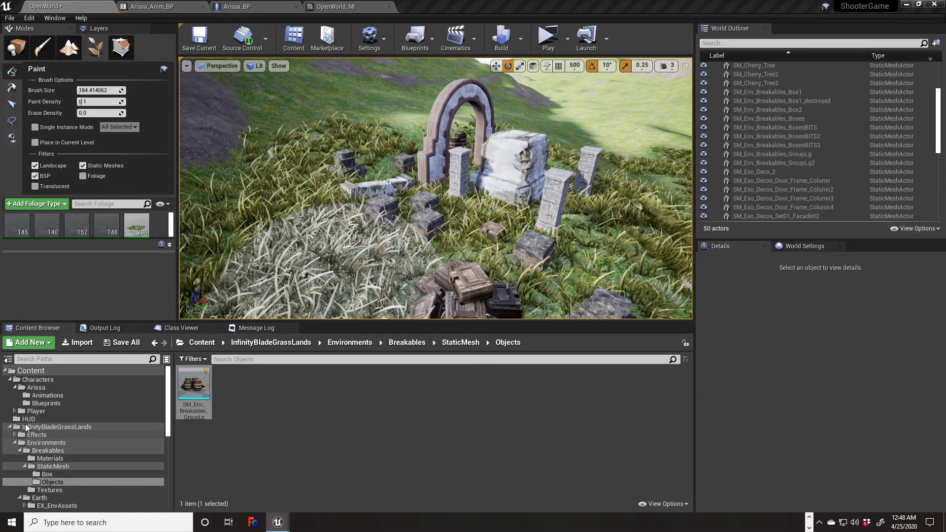
{"action": "left_click", "coordinate": [10, 427]}
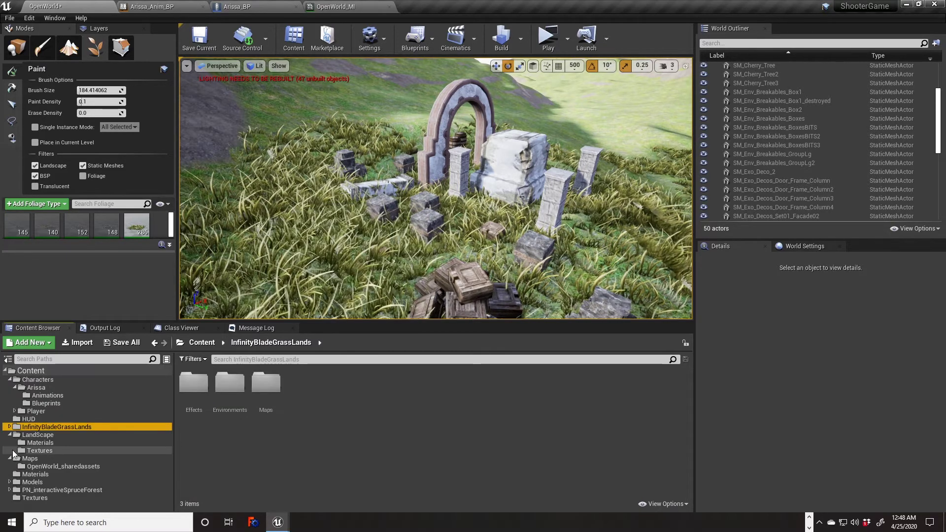
{"action": "left_click", "coordinate": [10, 434]}
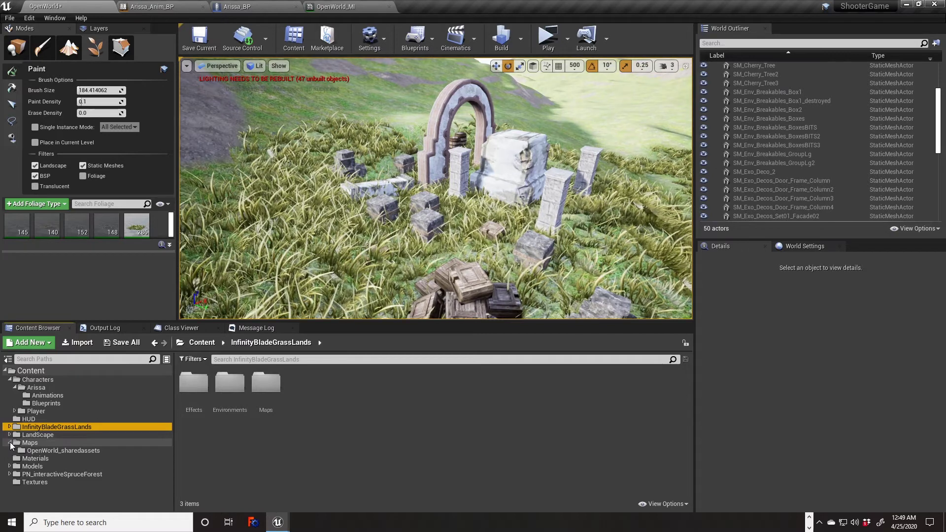
{"action": "left_click", "coordinate": [10, 443]}
{"action": "double_click", "coordinate": [62, 466]}
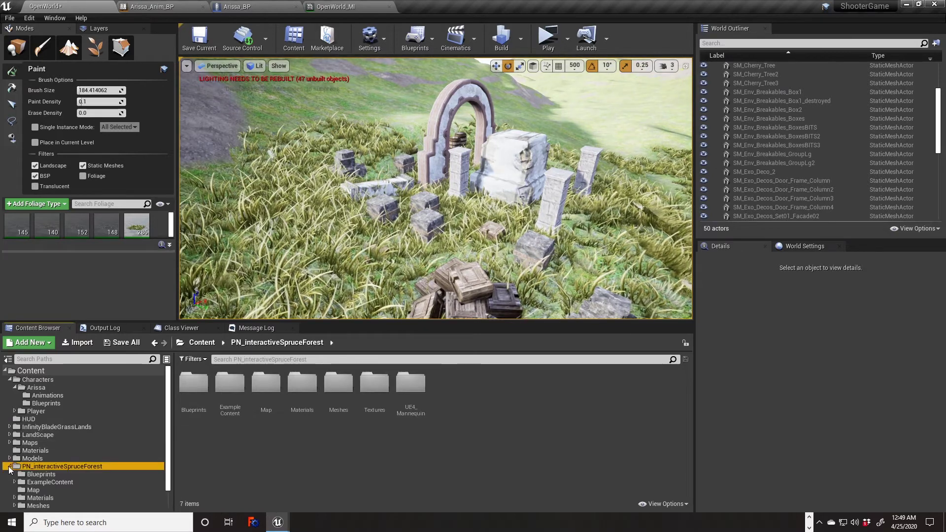
Step: Examine the PN_Bending_Component and PN_Global Updater assets in the spruce pack's Blueprints folder
{"action": "scroll", "coordinate": [67, 478], "scroll_direction": "down", "scroll_amount": 2}
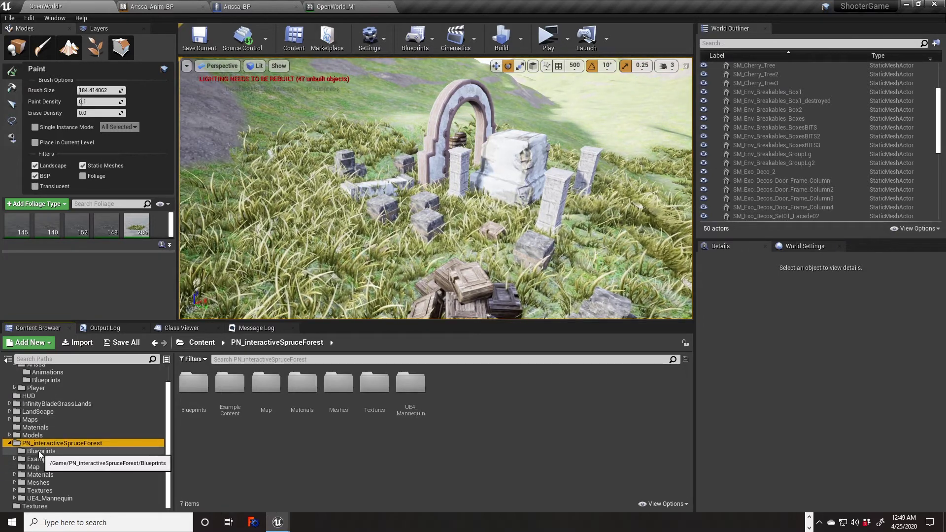
{"action": "left_click", "coordinate": [72, 451]}
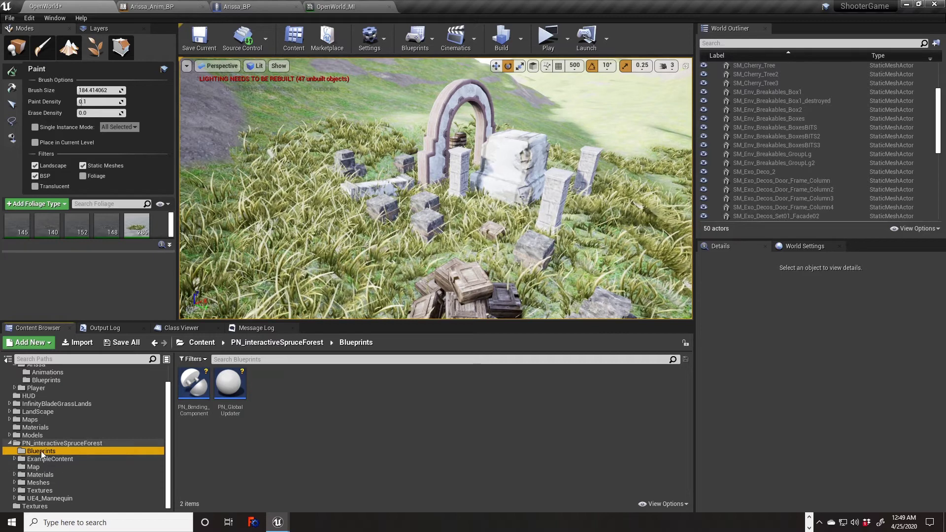
{"action": "left_click", "coordinate": [10, 443]}
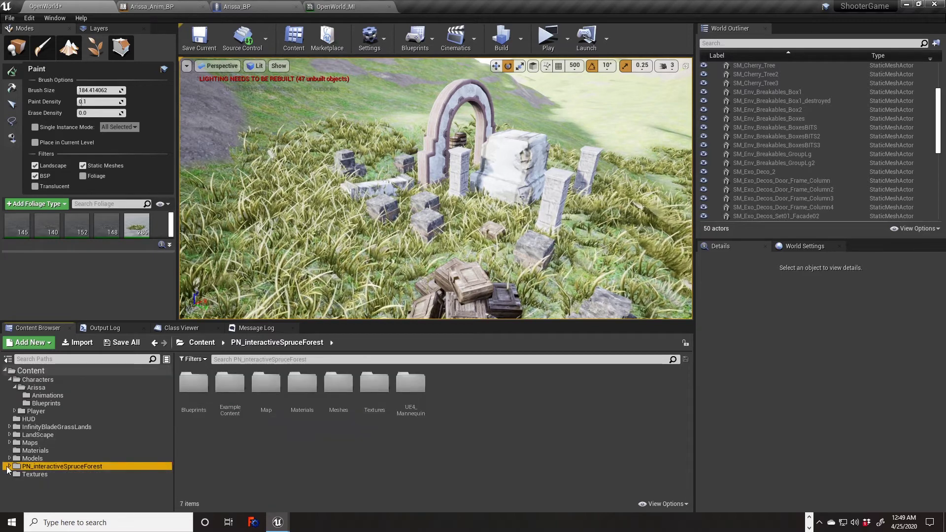
{"action": "left_click", "coordinate": [10, 467]}
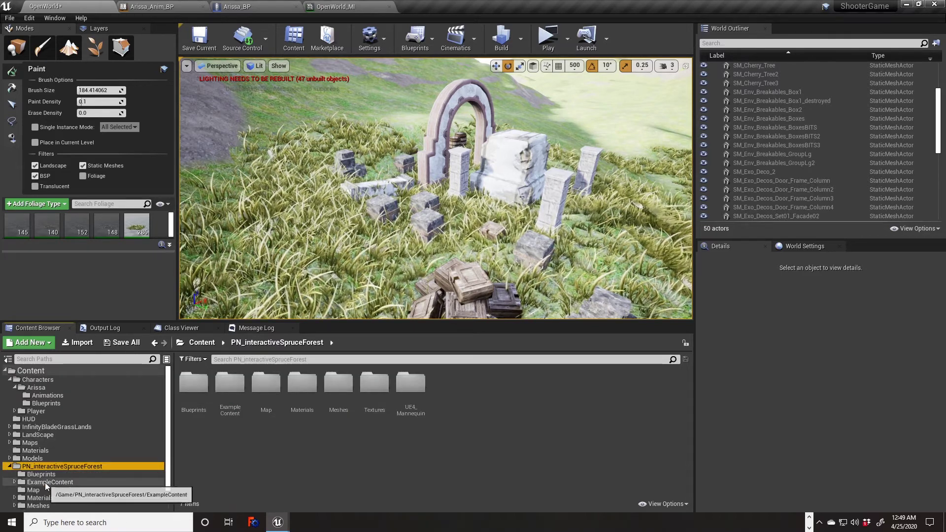
{"action": "scroll", "coordinate": [47, 480], "scroll_direction": "down", "scroll_amount": 1}
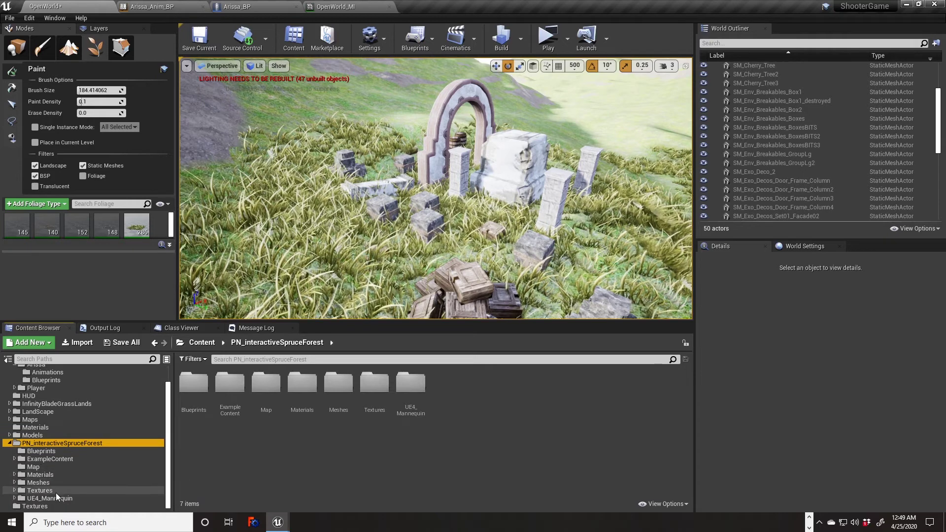
{"action": "left_click", "coordinate": [38, 452]}
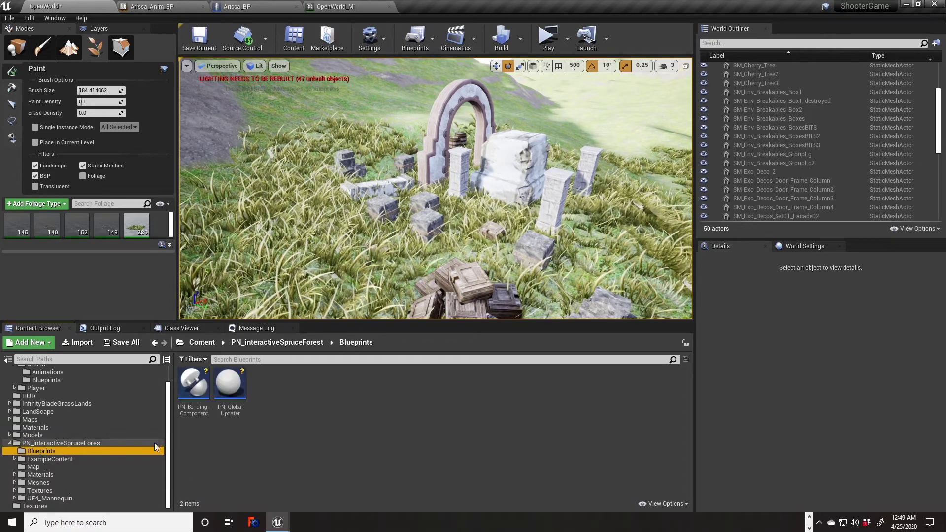
{"action": "mouse_move", "coordinate": [192, 402]}
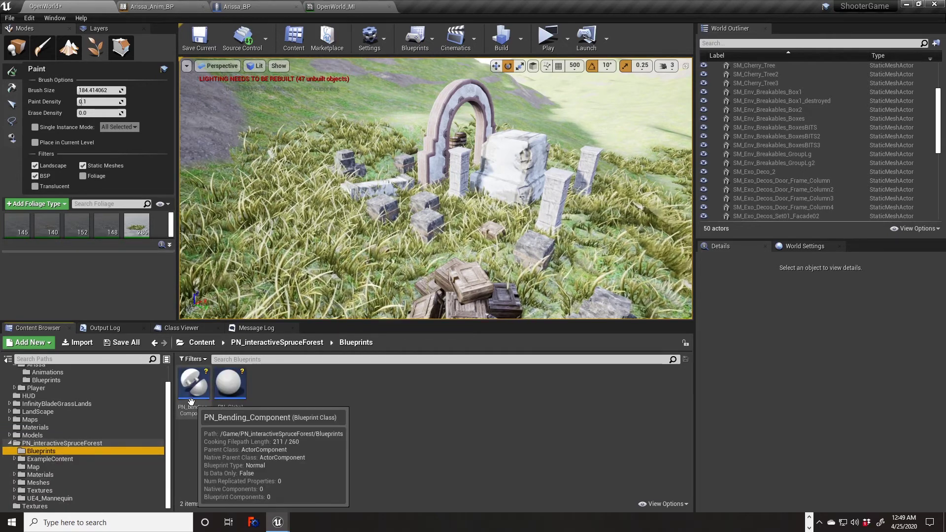
{"action": "mouse_move", "coordinate": [230, 394]}
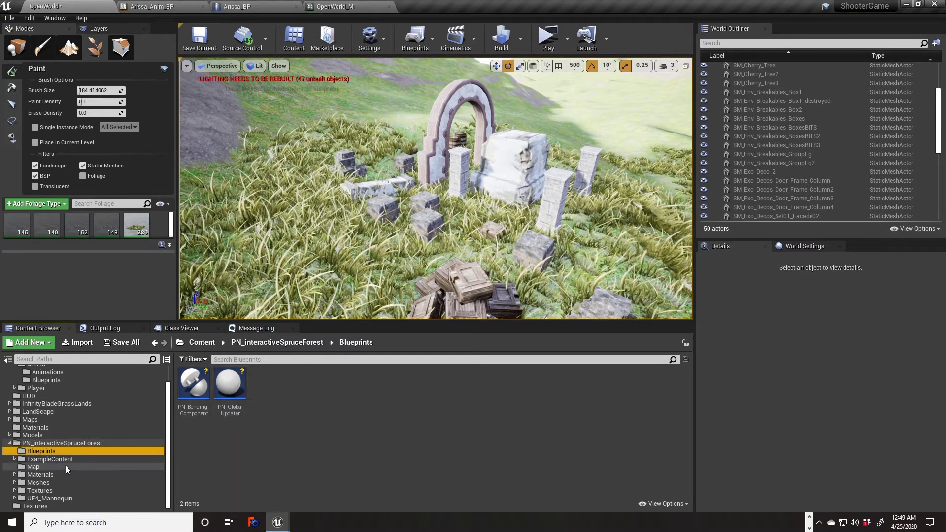
Step: Look through the spruce pack's ExampleContent and Map folders
{"action": "left_click", "coordinate": [52, 459]}
{"action": "double_click", "coordinate": [50, 460]}
{"action": "left_click", "coordinate": [40, 468]}
{"action": "left_click", "coordinate": [40, 475]}
{"action": "left_click", "coordinate": [41, 481]}
{"action": "scroll", "coordinate": [55, 495], "scroll_direction": "down", "scroll_amount": 1}
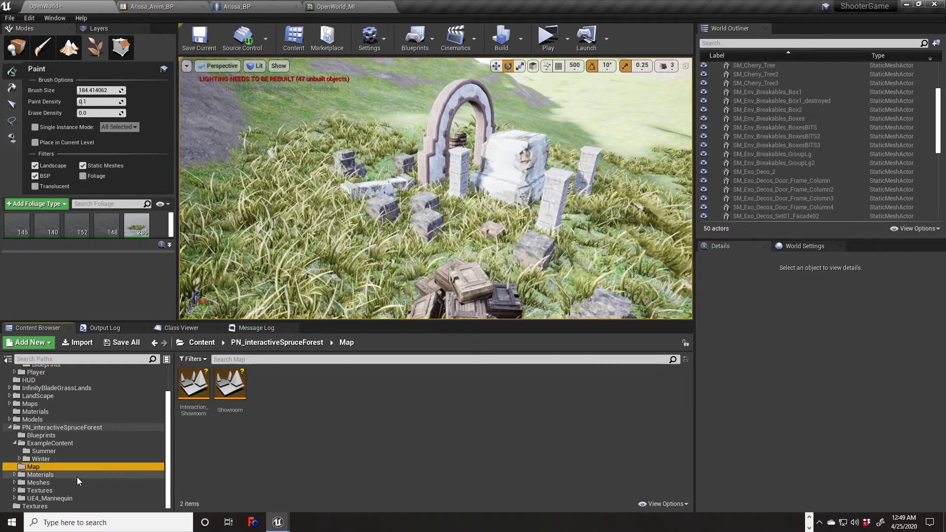
Step: Open the high folder of full spruce meshes within the spruce pack's Meshes folder
{"action": "left_click", "coordinate": [34, 484]}
{"action": "left_click", "coordinate": [15, 483]}
{"action": "scroll", "coordinate": [85, 491], "scroll_direction": "down", "scroll_amount": 2}
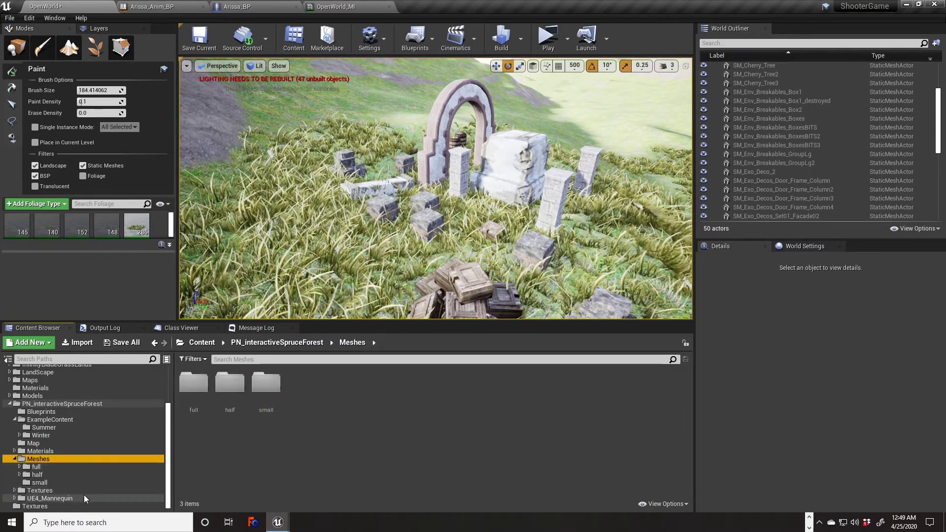
{"action": "left_click", "coordinate": [42, 467]}
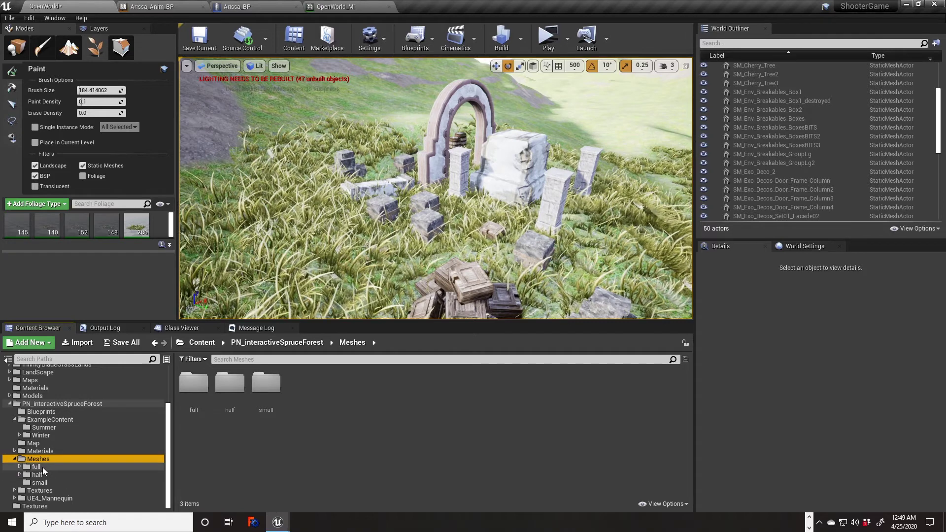
{"action": "left_click", "coordinate": [20, 467]}
{"action": "left_click", "coordinate": [42, 475]}
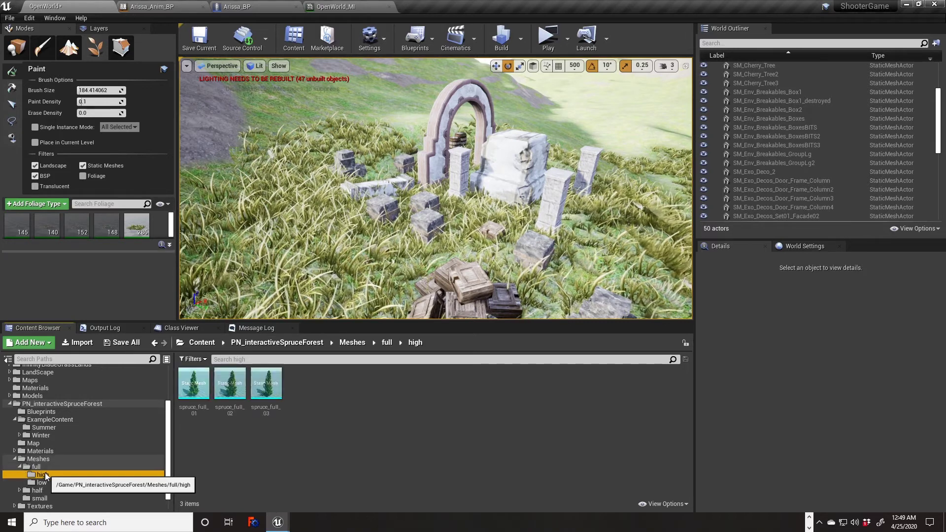
Step: Place spruce_full_01 on the grassy slope behind the stone arch and leave foliage painting for object placement mode
{"action": "left_click", "coordinate": [206, 408]}
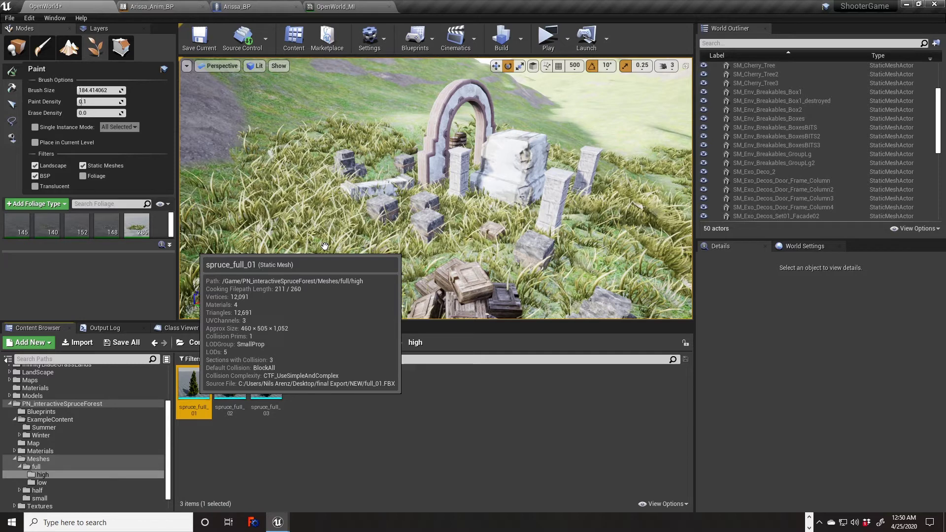
{"action": "mouse_move", "coordinate": [325, 246]}
{"action": "left_mouse_down"}
{"action": "mouse_move", "coordinate": [315, 259]}
{"action": "mouse_move", "coordinate": [284, 179]}
{"action": "mouse_move", "coordinate": [361, 128]}
{"action": "mouse_move", "coordinate": [394, 118]}
{"action": "mouse_move", "coordinate": [345, 132]}
{"action": "left_mouse_up"}
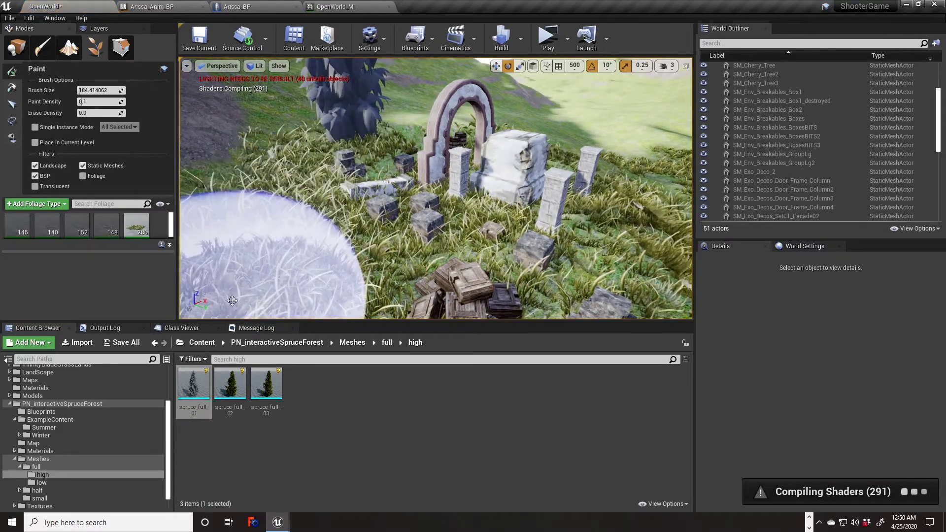
{"action": "left_click", "coordinate": [16, 47]}
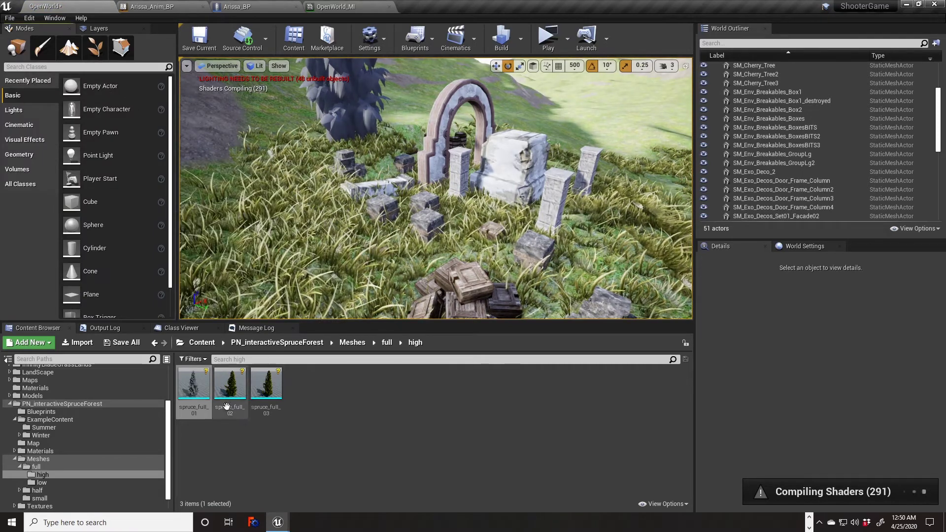
Step: Place spruce_full_02 and spruce_full_03 near the first spruce, behind the stone arch
{"action": "left_click", "coordinate": [230, 384]}
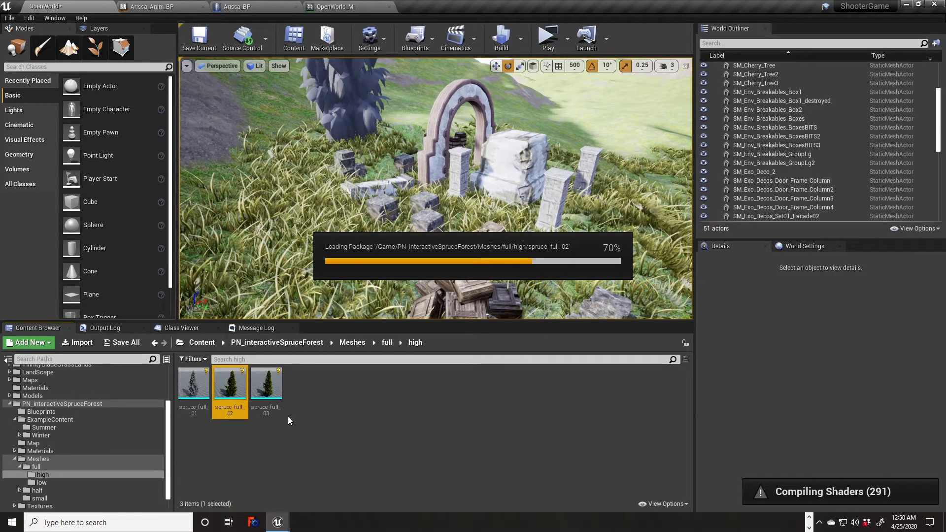
{"action": "left_click_drag", "start_coordinate": [230, 387], "coordinate": [302, 111]}
{"action": "left_click", "coordinate": [266, 384]}
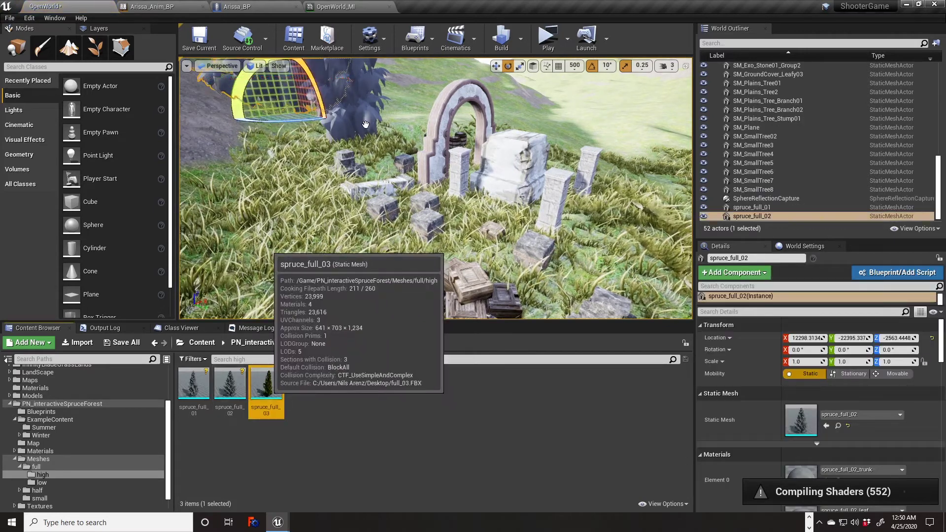
{"action": "left_click_drag", "start_coordinate": [388, 94], "coordinate": [387, 185]}
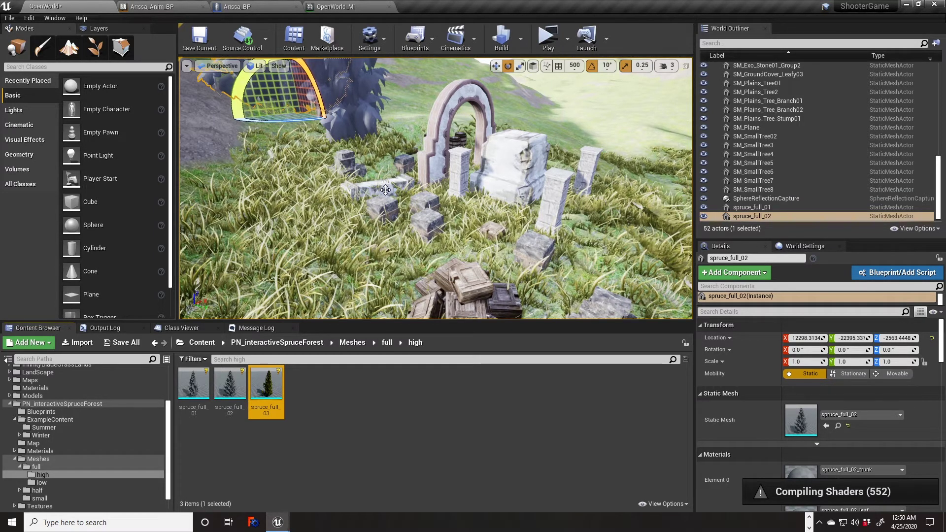
{"action": "left_click_drag", "start_coordinate": [386, 191], "coordinate": [410, 126]}
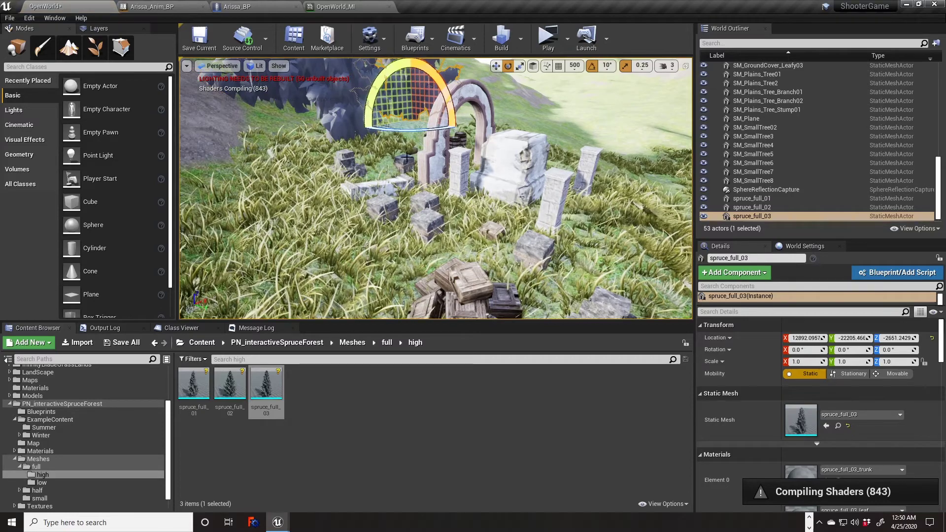
Step: Switch to the Move tool and try to shift spruce_full_03 slightly sideways behind the arch
{"action": "right_click_drag", "start_coordinate": [503, 87], "coordinate": [527, 60]}
{"action": "key", "text": "w"}
{"action": "right_click_drag", "start_coordinate": [424, 182], "coordinate": [447, 220]}
{"action": "key", "text": "s"}
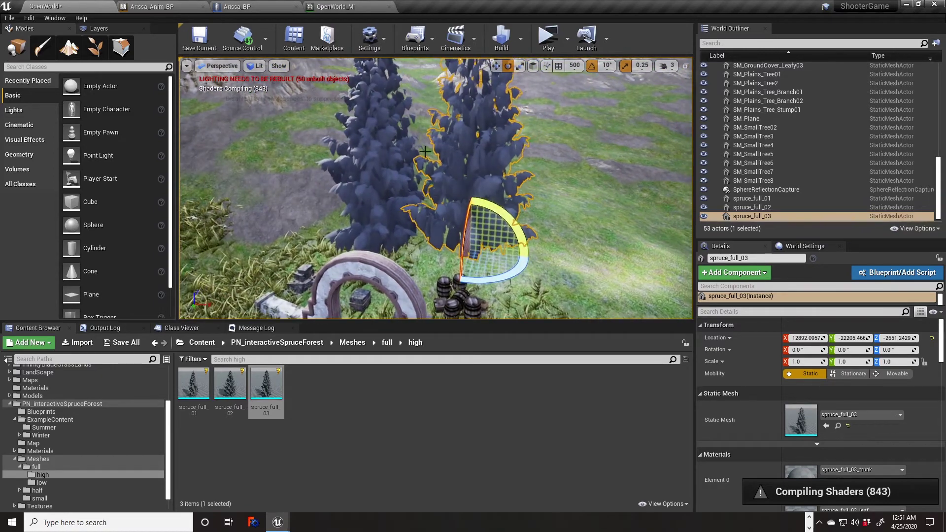
{"action": "left_click", "coordinate": [495, 66]}
{"action": "right_click_drag", "start_coordinate": [463, 114], "coordinate": [406, 152]}
{"action": "right_click_drag", "start_coordinate": [337, 225], "coordinate": [387, 224]}
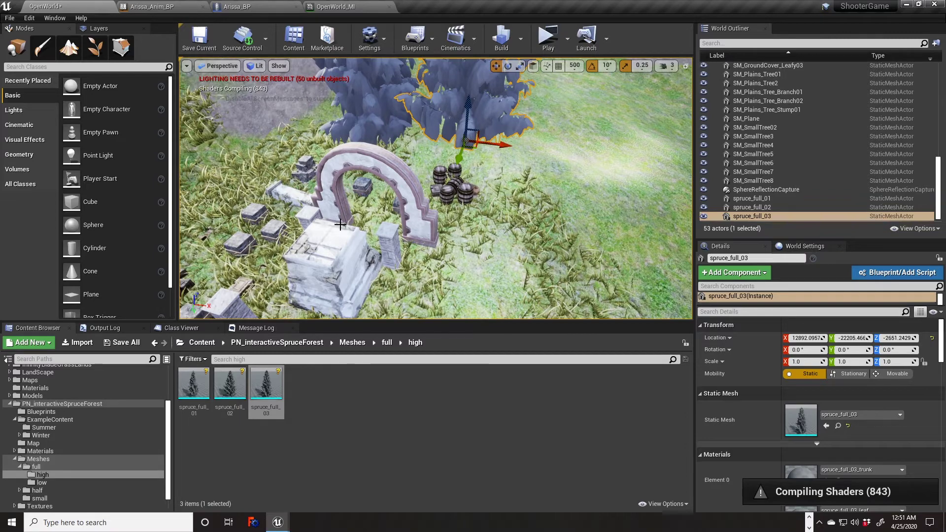
{"action": "right_click_drag", "start_coordinate": [468, 238], "coordinate": [395, 206]}
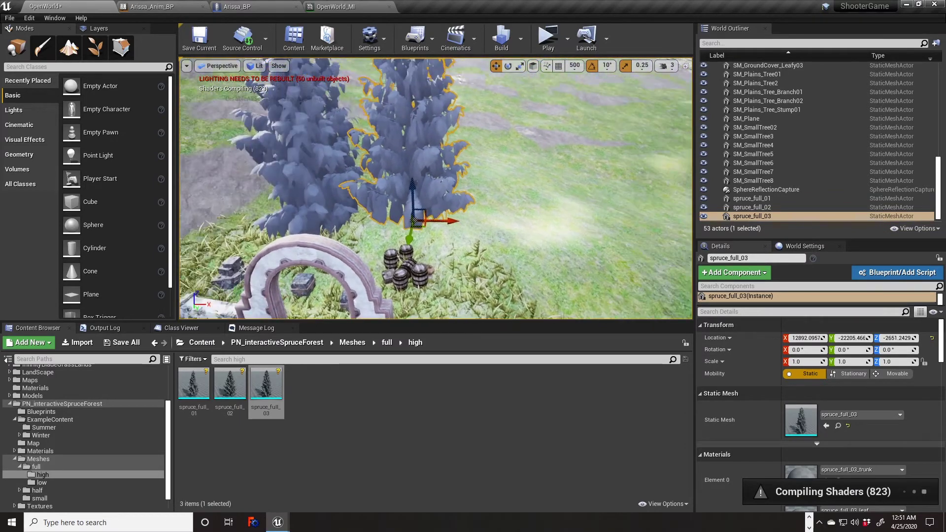
{"action": "left_click_drag", "start_coordinate": [463, 219], "coordinate": [445, 220]}
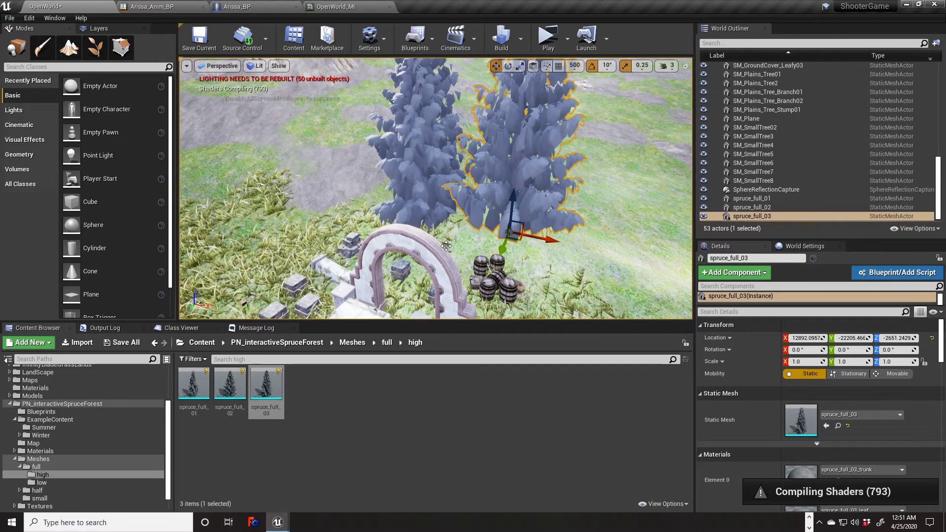
Step: Look over the pond and the newly placed spruces, and save the OpenWorld level
{"action": "right_click_drag", "start_coordinate": [479, 250], "coordinate": [295, 193]}
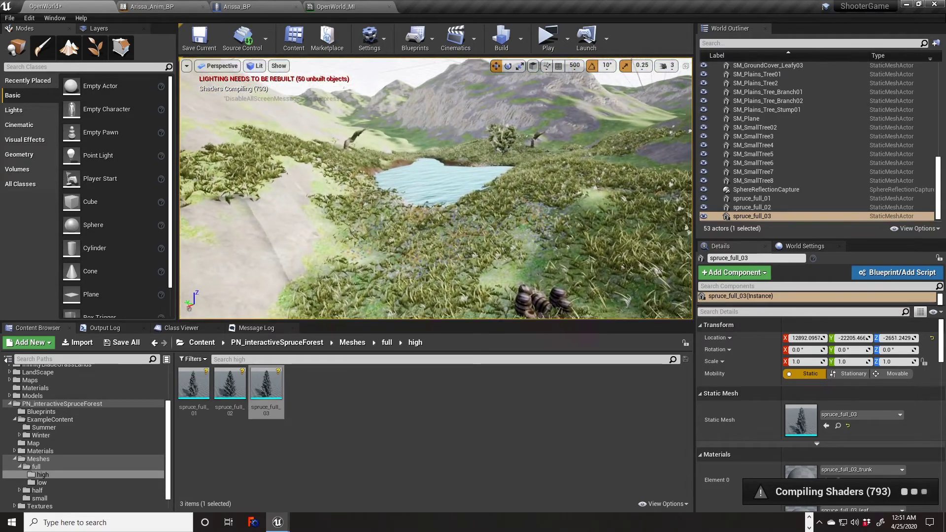
{"action": "right_click_drag", "start_coordinate": [416, 244], "coordinate": [414, 219]}
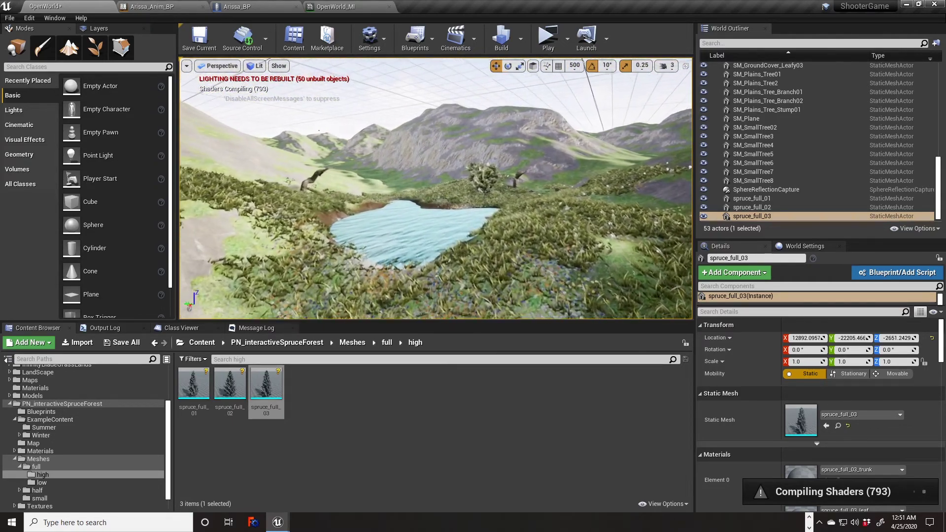
{"action": "key", "text": "f"}
{"action": "right_click_drag", "start_coordinate": [436, 221], "coordinate": [345, 193]}
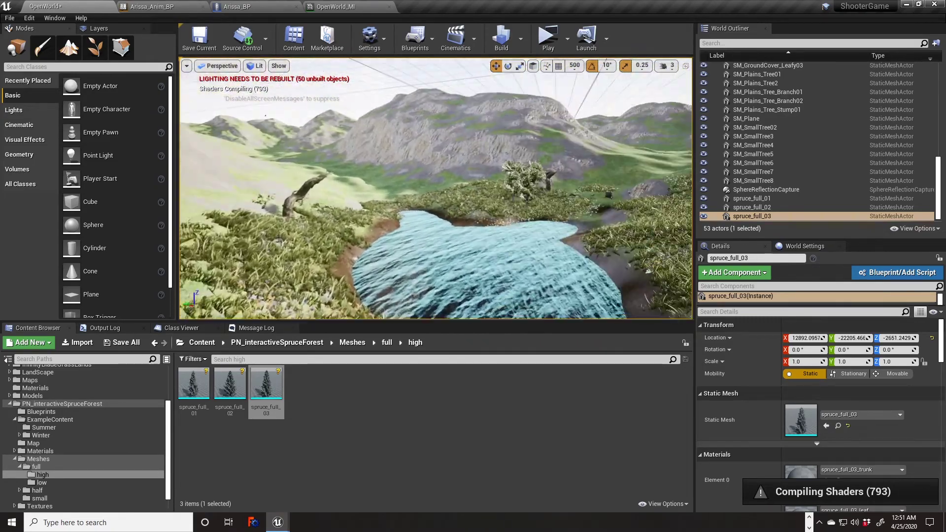
{"action": "key", "text": "f"}
{"action": "right_click_drag", "start_coordinate": [435, 222], "coordinate": [381, 228]}
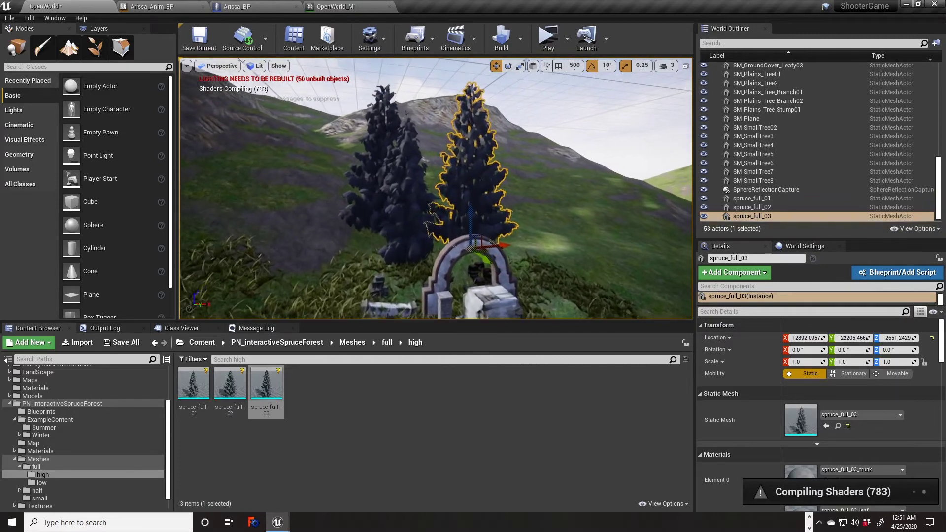
{"action": "scroll", "coordinate": [436, 188], "scroll_direction": "up", "scroll_amount": 8}
{"action": "right_click_drag", "start_coordinate": [522, 182], "coordinate": [441, 270]}
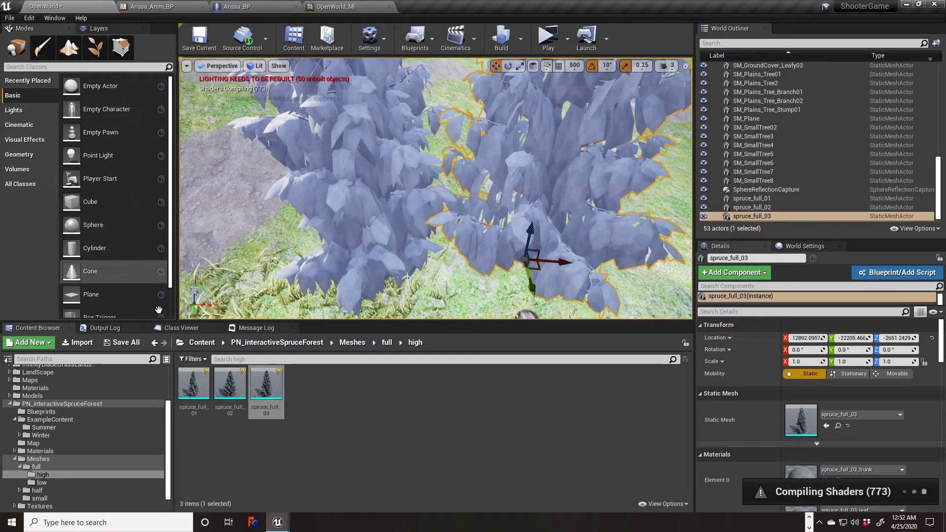
{"action": "left_click", "coordinate": [125, 346]}
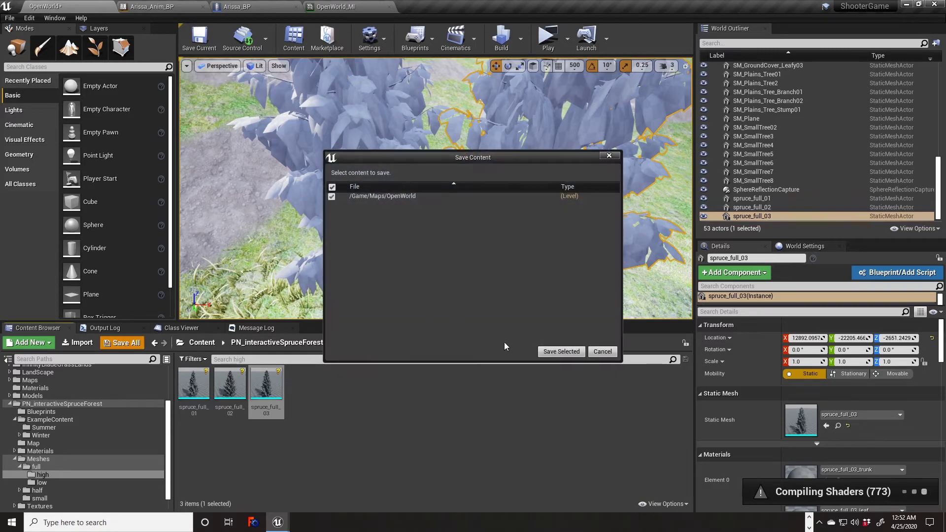
{"action": "left_click", "coordinate": [561, 352]}
Step: Examine the placed spruce trees' needles, branches and trunks from close up
{"action": "right_click_drag", "start_coordinate": [439, 251], "coordinate": [207, 222]}
{"action": "key", "text": "w"}
{"action": "right_click_drag", "start_coordinate": [330, 231], "coordinate": [334, 232]}
{"action": "key", "text": "f"}
{"action": "key", "text": "w"}
{"action": "right_click_drag", "start_coordinate": [435, 222], "coordinate": [420, 226]}
{"action": "right_click_drag", "start_coordinate": [331, 232], "coordinate": [349, 221]}
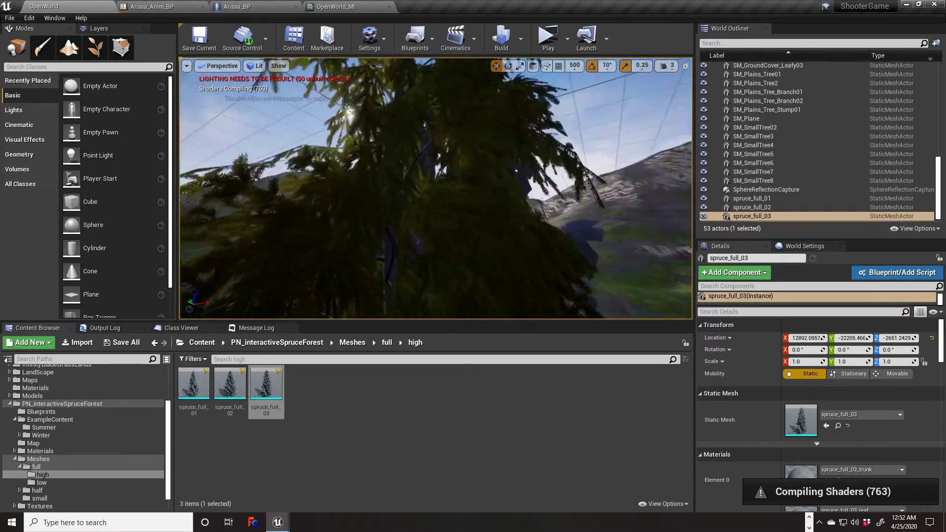
{"action": "right_click_drag", "start_coordinate": [349, 222], "coordinate": [349, 222]}
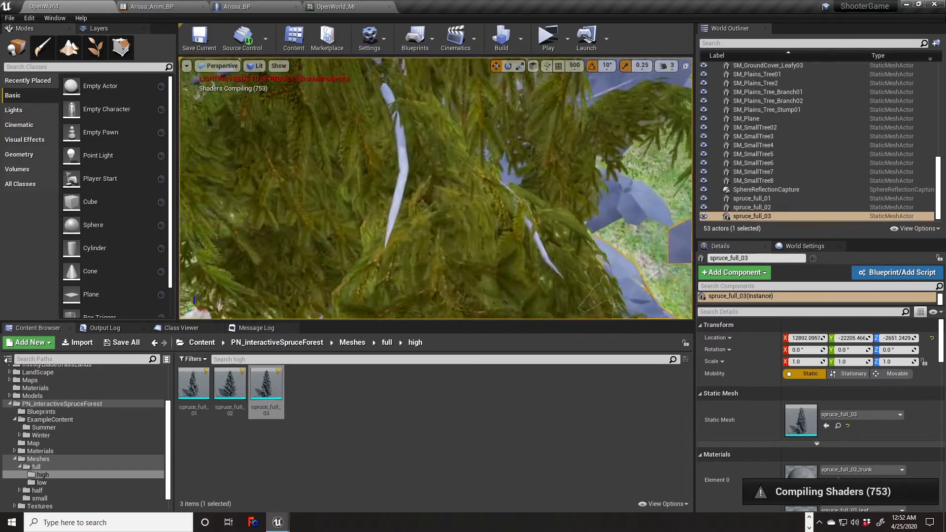
{"action": "right_click_drag", "start_coordinate": [349, 222], "coordinate": [349, 221]}
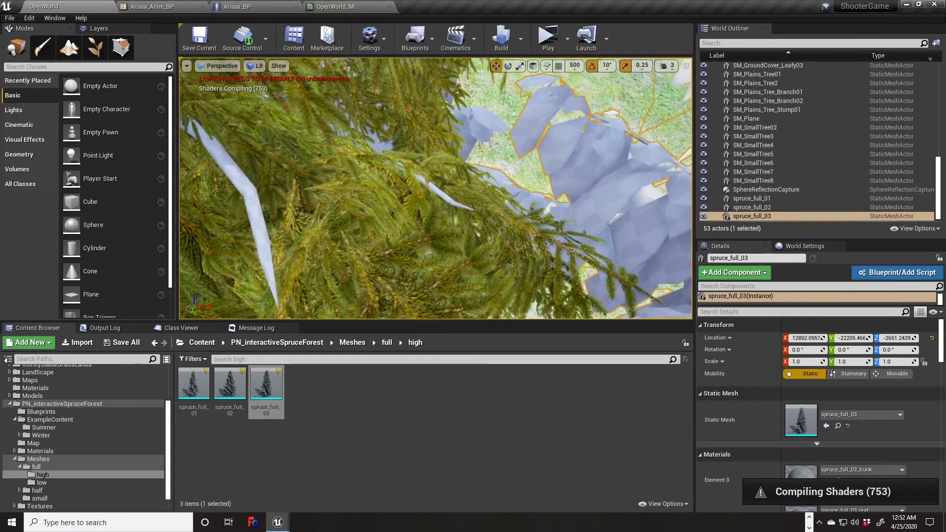
{"action": "right_click_drag", "start_coordinate": [348, 222], "coordinate": [349, 221]}
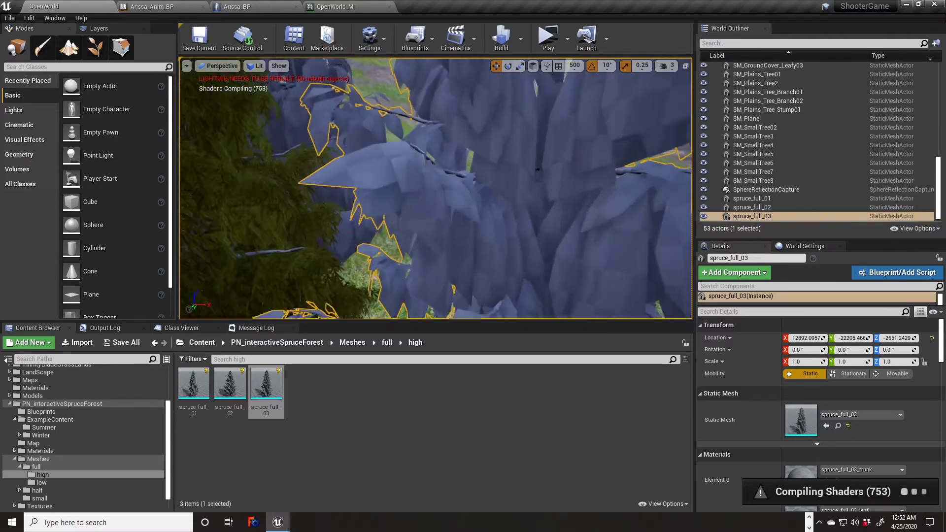
{"action": "right_click_drag", "start_coordinate": [438, 241], "coordinate": [438, 242]}
Step: Expand the half folder in the spruce pack's Meshes and look through the small spruce meshes
{"action": "scroll", "coordinate": [77, 466], "scroll_direction": "down", "scroll_amount": 1}
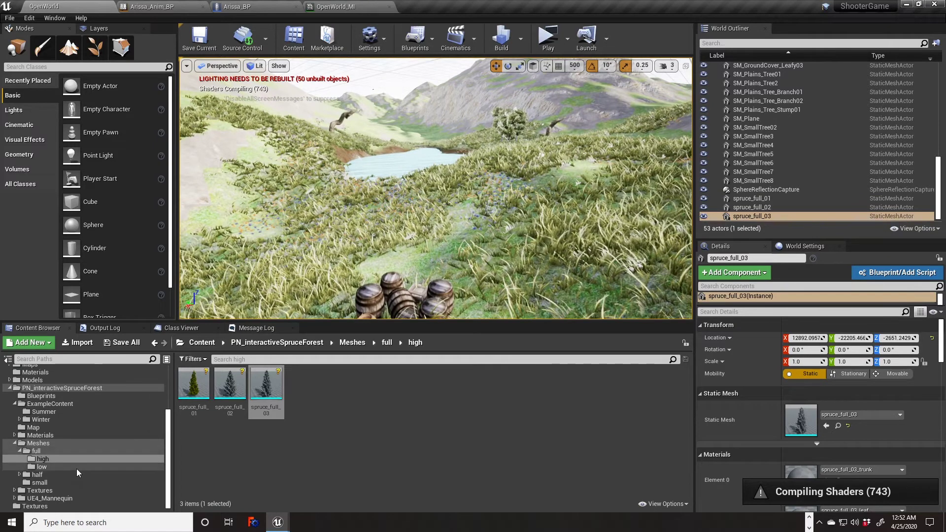
{"action": "left_click", "coordinate": [18, 475]}
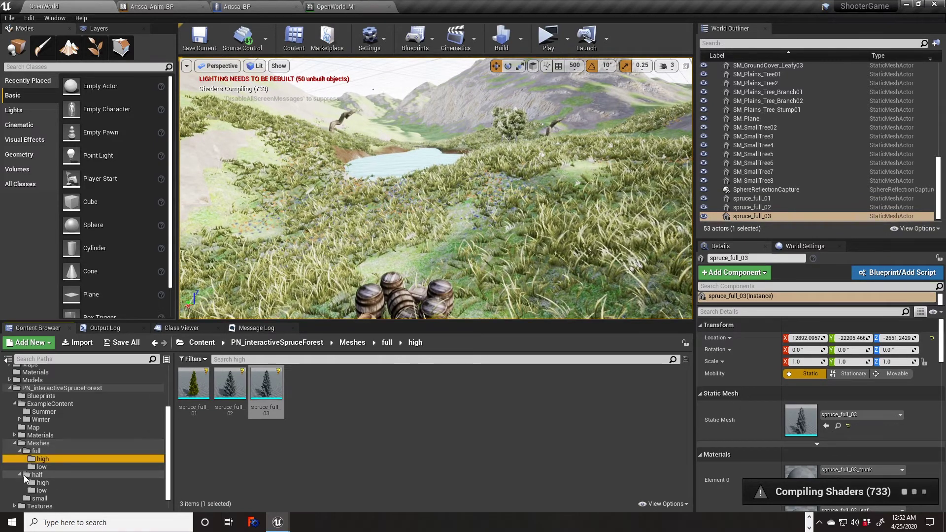
{"action": "left_click", "coordinate": [25, 475]}
{"action": "left_click", "coordinate": [35, 498]}
{"action": "scroll", "coordinate": [96, 480], "scroll_direction": "down", "scroll_amount": 1}
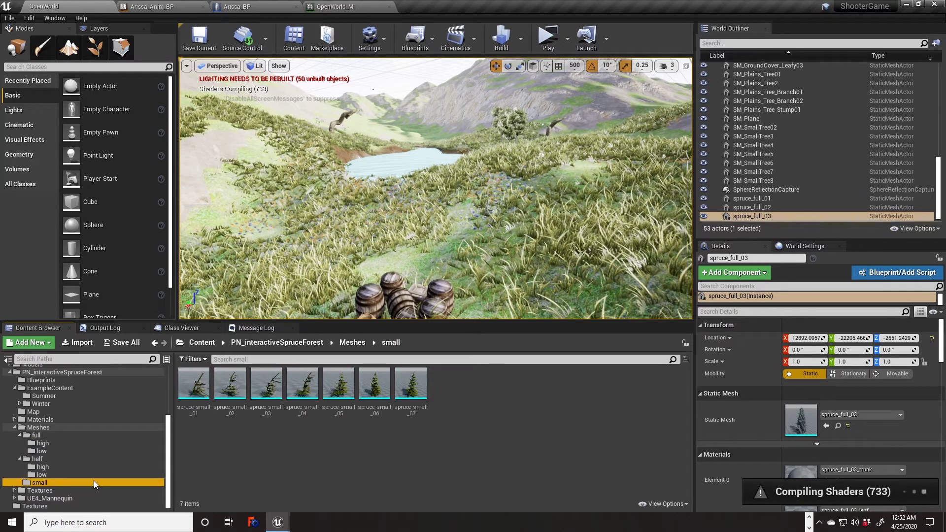
{"action": "scroll", "coordinate": [58, 476], "scroll_direction": "up", "scroll_amount": 2}
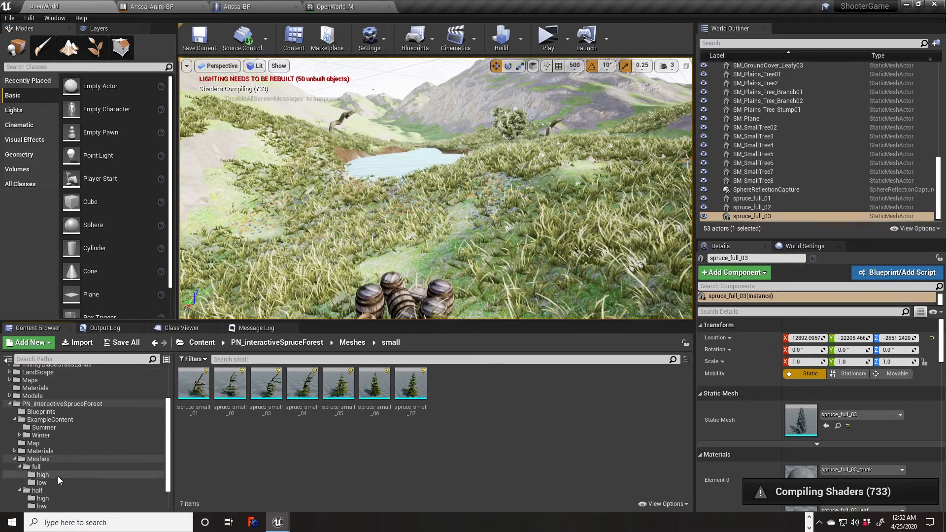
{"action": "scroll", "coordinate": [57, 451], "scroll_direction": "up", "scroll_amount": 2}
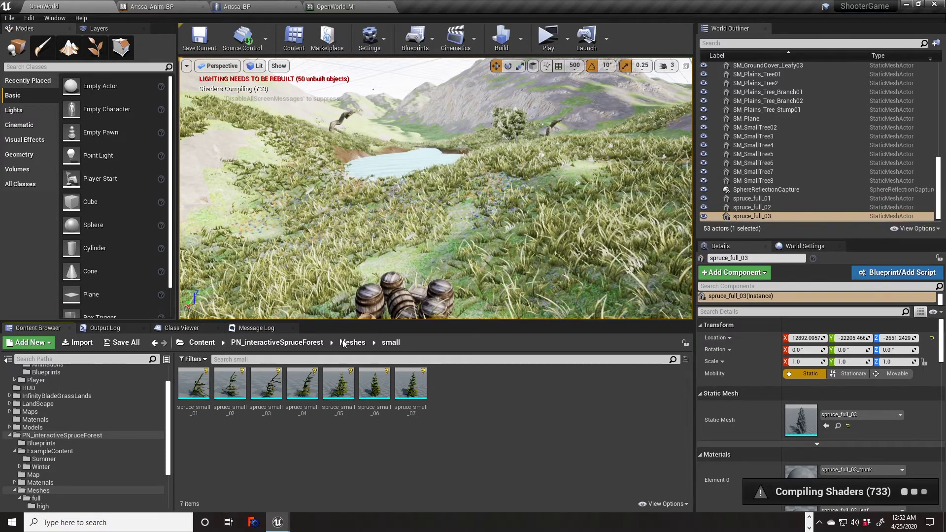
Step: Switch to the Epic Games Launcher and search the Marketplace for "Groundoliage"
{"action": "left_click", "coordinate": [809, 517]}
{"action": "left_click", "coordinate": [809, 518]}
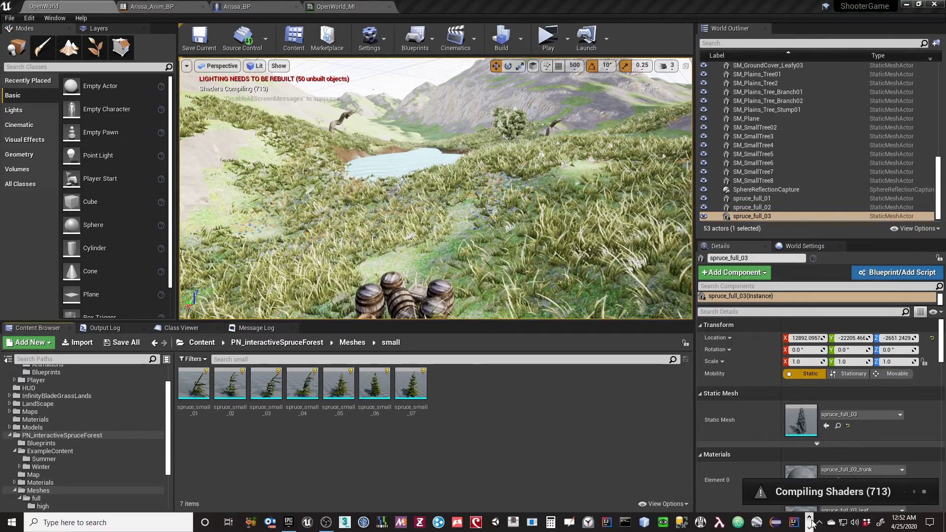
{"action": "left_click", "coordinate": [289, 523]}
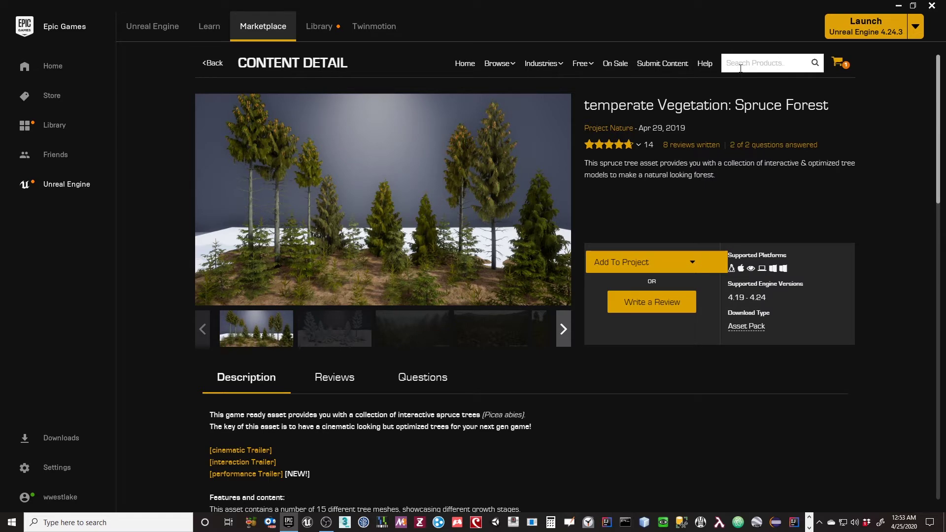
{"action": "type", "text": "Groundoliag"}
{"action": "type", "text": "e"}
{"action": "key", "text": "Return"}
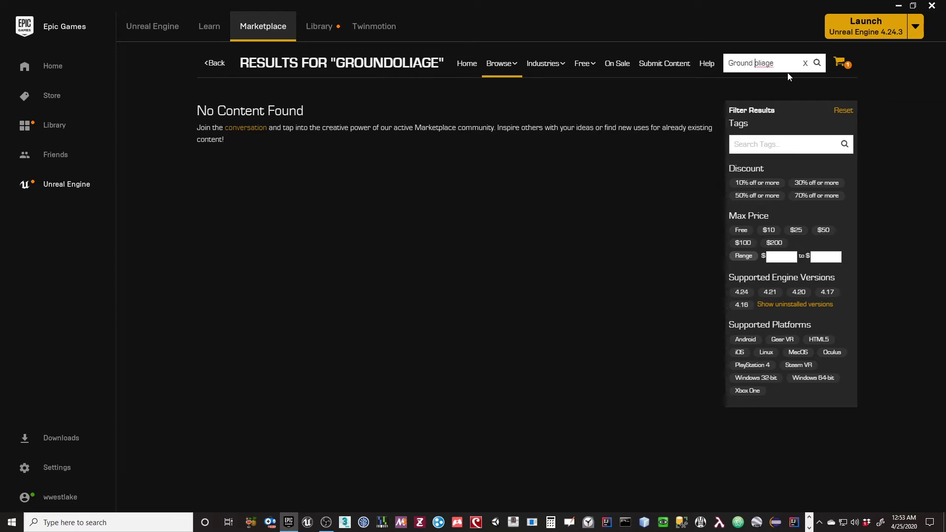
Step: Shorten the Marketplace search term to "Ground" and run the search again
{"action": "key", "text": "Return"}
{"action": "key", "text": "Delete"}
{"action": "key", "text": "Delete"}
{"action": "key", "text": "Delete"}
{"action": "key", "text": "Delete"}
{"action": "key", "text": "Delete"}
{"action": "key", "text": "Delete"}
{"action": "key", "text": "Return"}
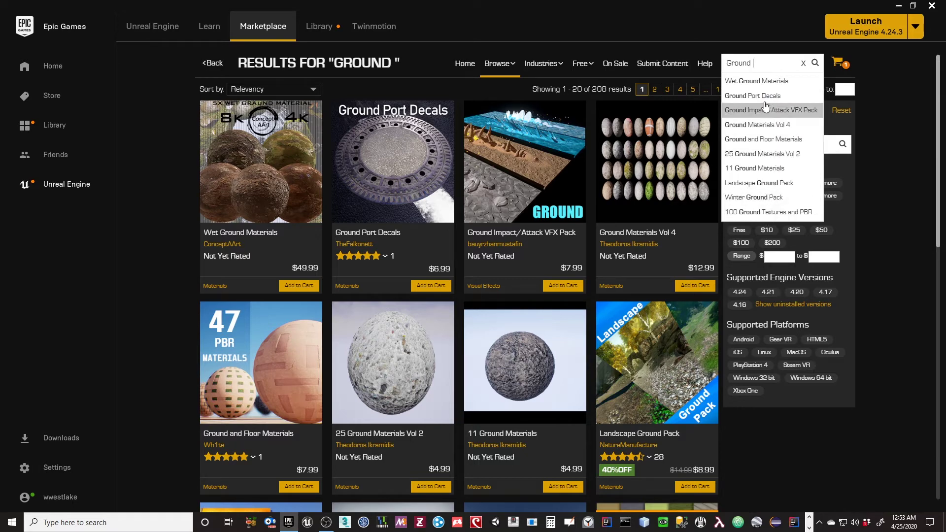
{"action": "left_click", "coordinate": [748, 34]}
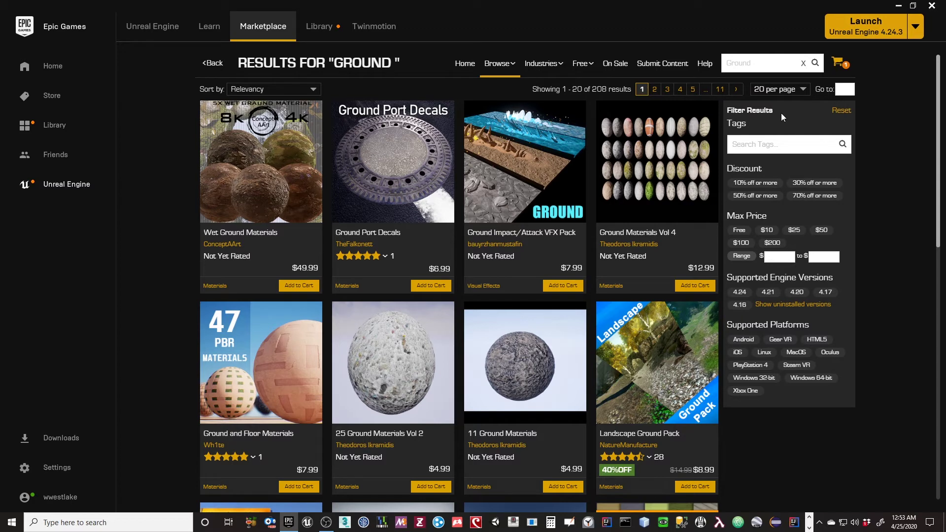
Step: Limit the Marketplace results to free products and open the interactive Open World Foliage page
{"action": "left_click", "coordinate": [739, 230]}
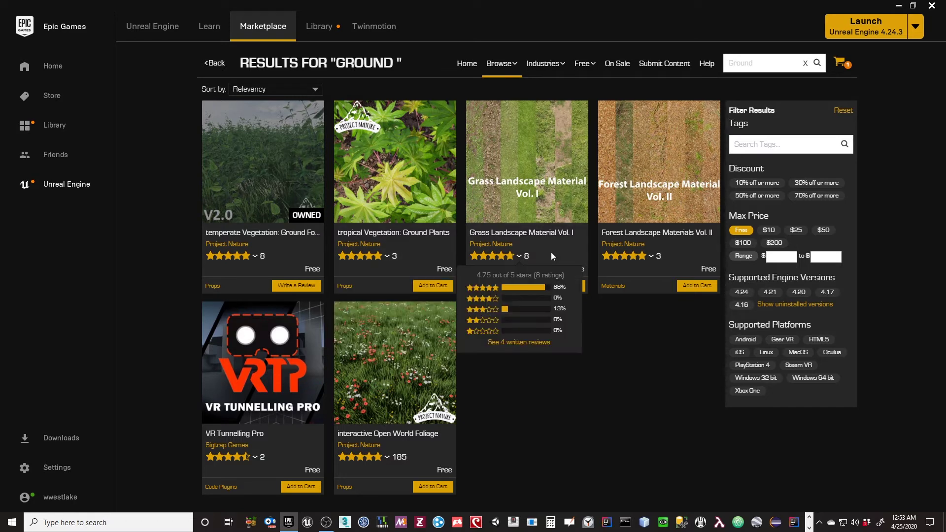
{"action": "mouse_move", "coordinate": [673, 245]}
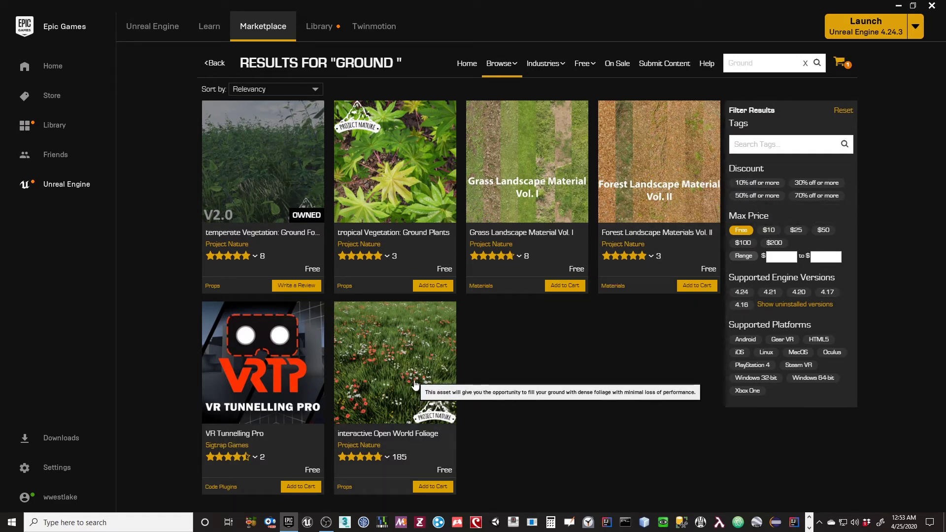
{"action": "mouse_move", "coordinate": [391, 456]}
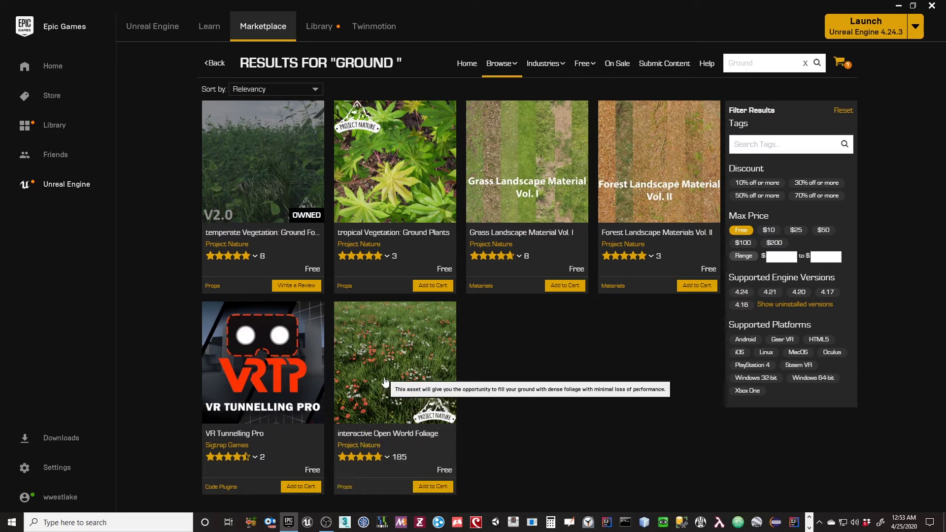
{"action": "left_click", "coordinate": [389, 381]}
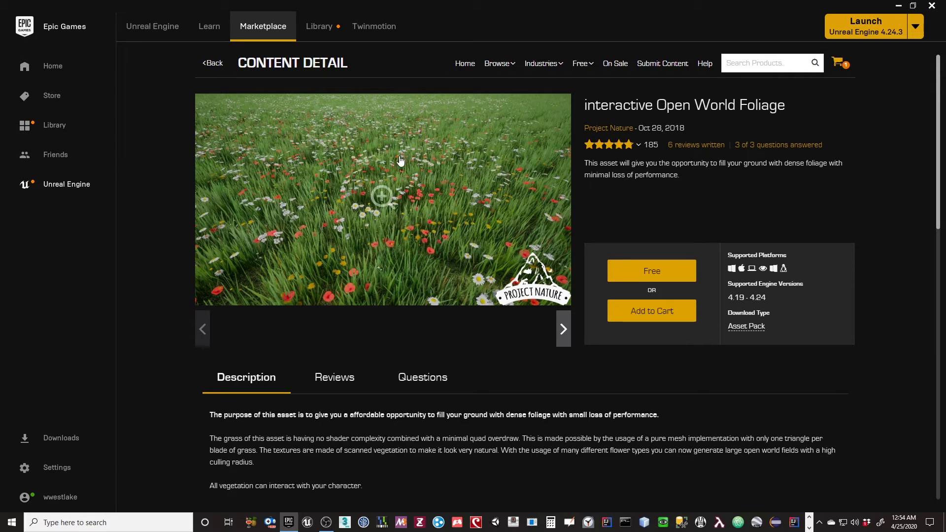
Step: Read the interactive Open World Foliage description and claim the free asset pack
{"action": "scroll", "coordinate": [359, 315], "scroll_direction": "down", "scroll_amount": 5}
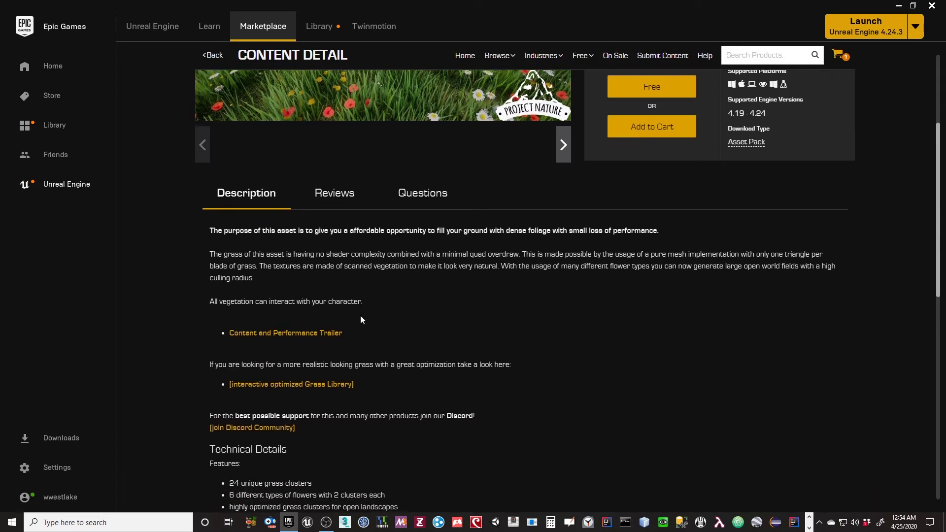
{"action": "scroll", "coordinate": [364, 313], "scroll_direction": "up", "scroll_amount": 5}
{"action": "left_click", "coordinate": [646, 274]}
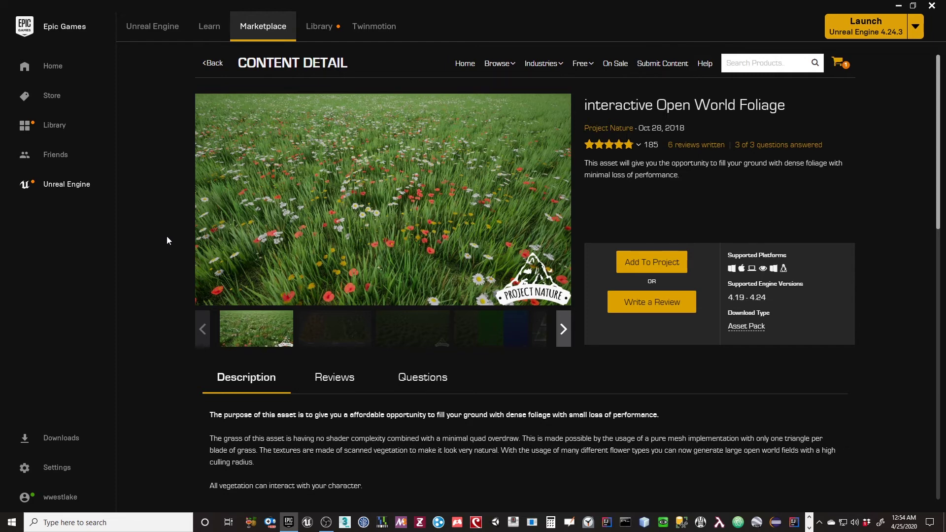
Step: Add the foliage pack to the ShooterGame project in the Unreal-YouTube-Course folder, filtering the project list by "shoot"
{"action": "left_click", "coordinate": [662, 269]}
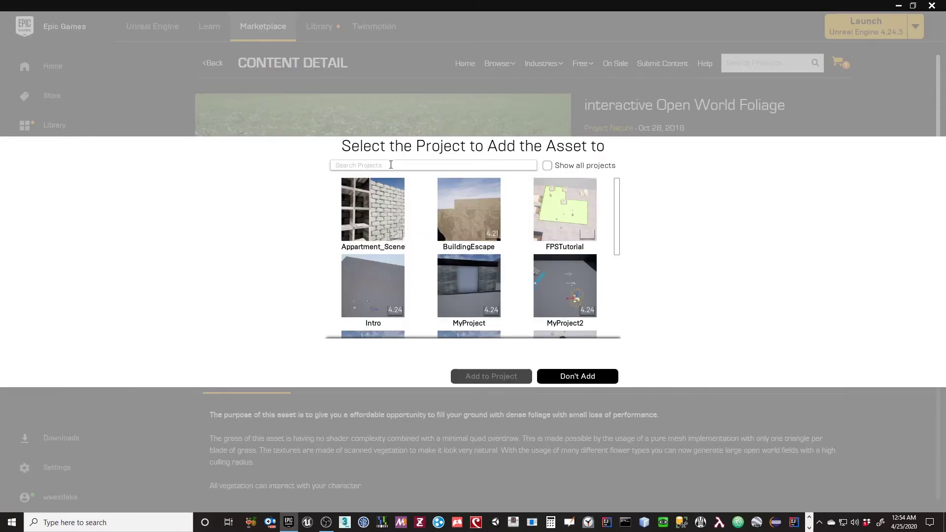
{"action": "type", "text": "shoot"}
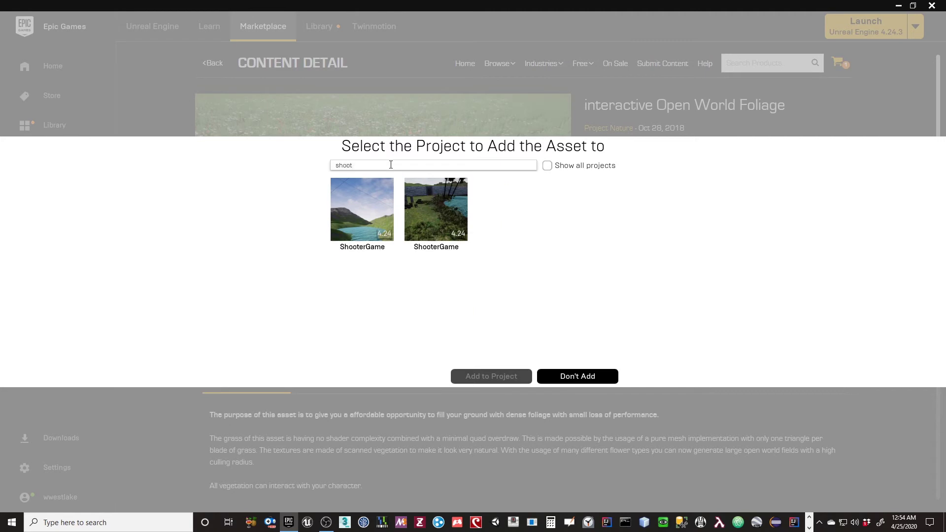
{"action": "left_click", "coordinate": [371, 217]}
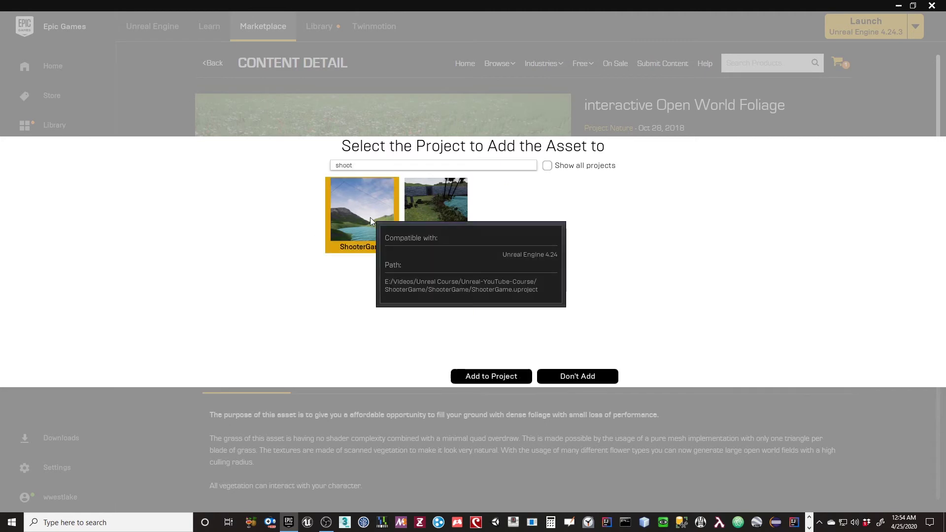
{"action": "left_click", "coordinate": [489, 377]}
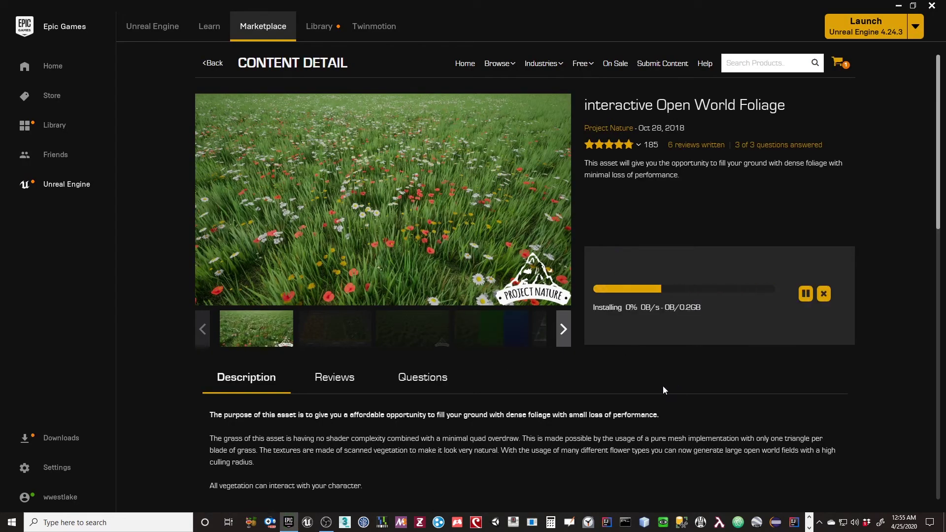